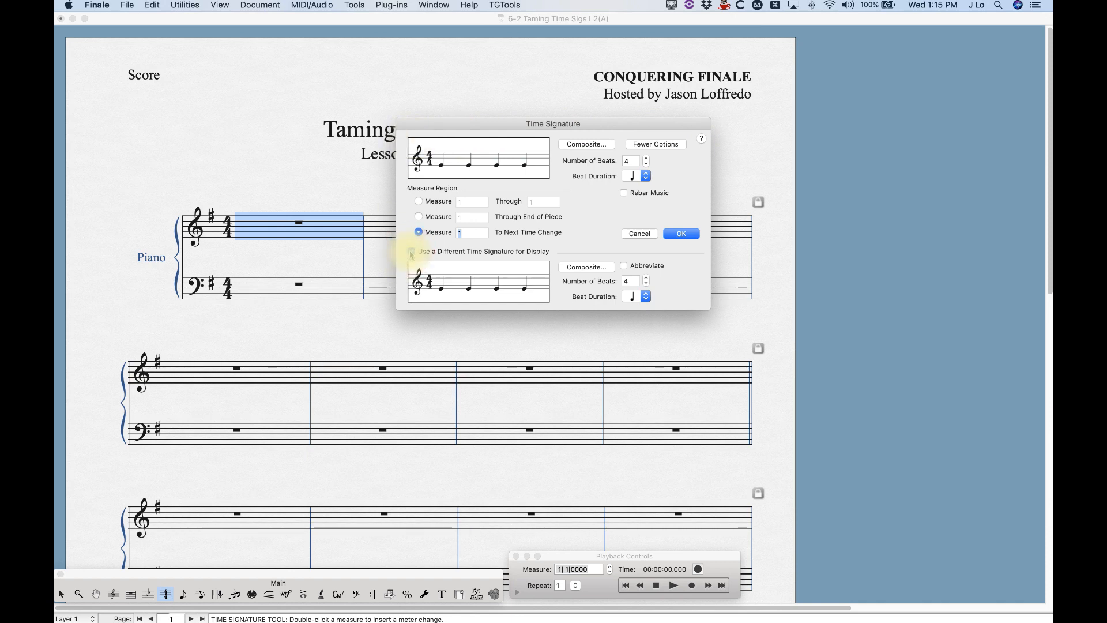
# Set measure 1 to seven quarter-note beats while using a different time signature, 4/4, for display
pyautogui.click(411, 251)
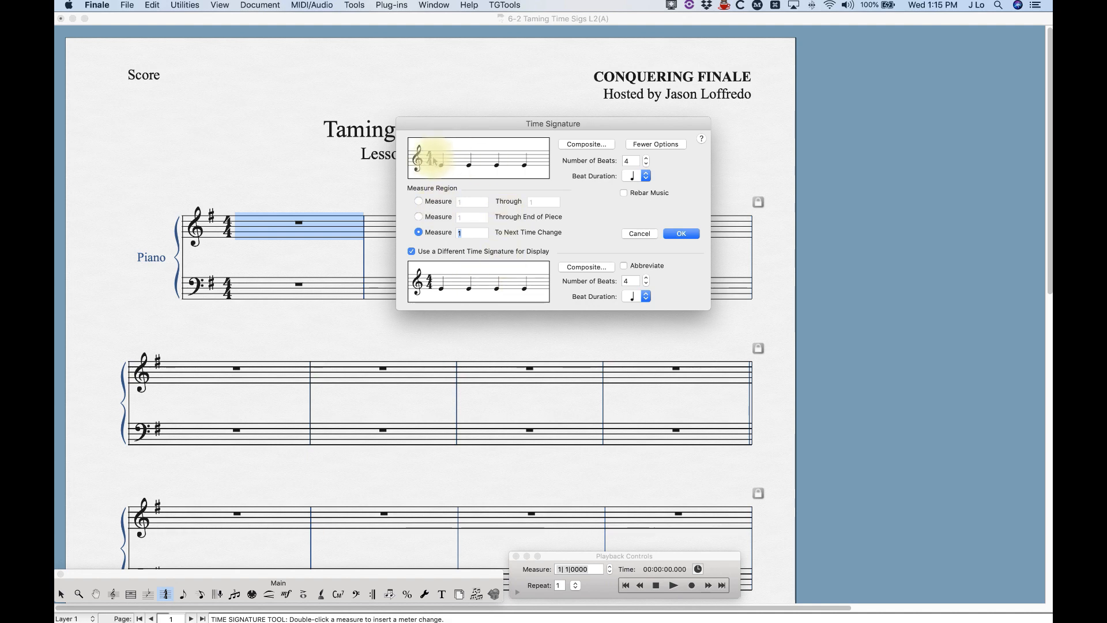
pyautogui.click(647, 158)
pyautogui.click(646, 158)
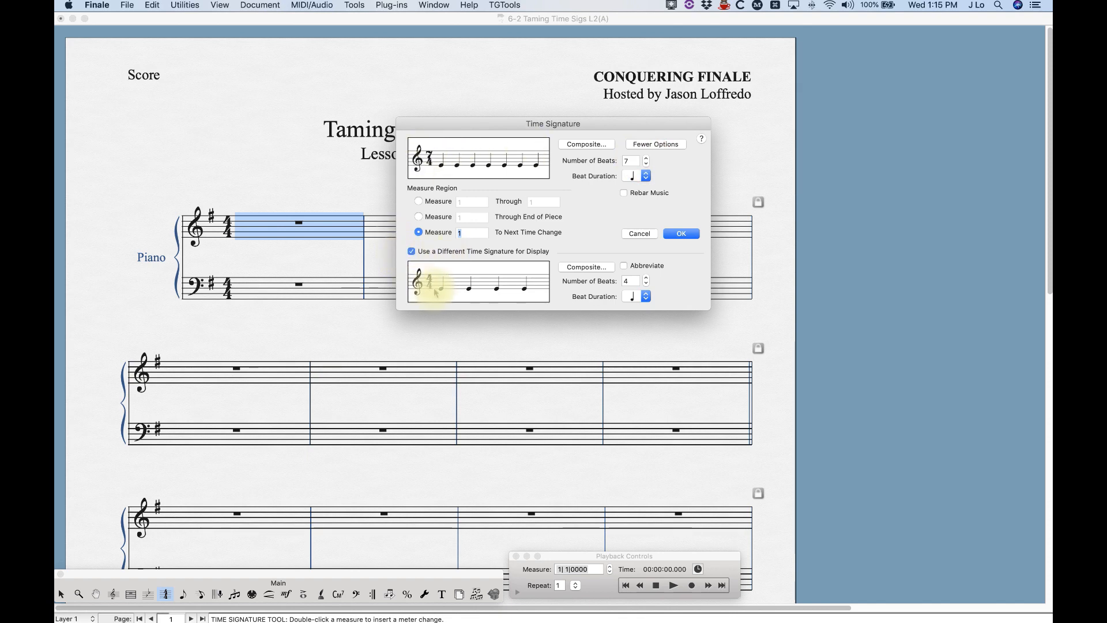
pyautogui.click(680, 233)
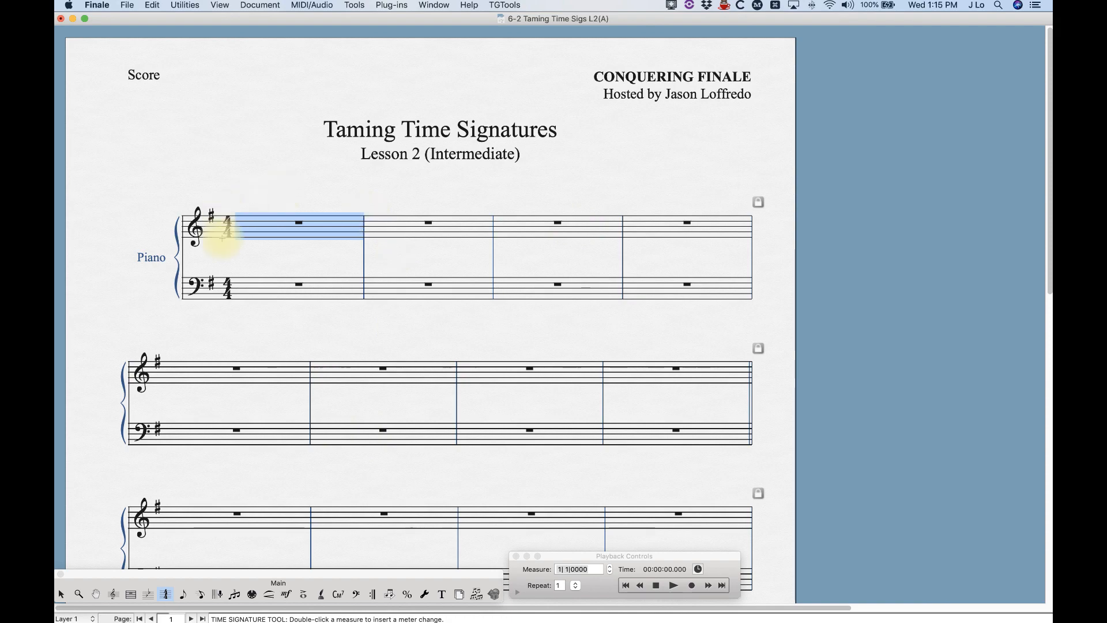
# Enter seven ascending quarter notes from G to F sharp in the treble staff of measure 1 with Speedy Entry
pyautogui.click(201, 594)
pyautogui.click(291, 246)
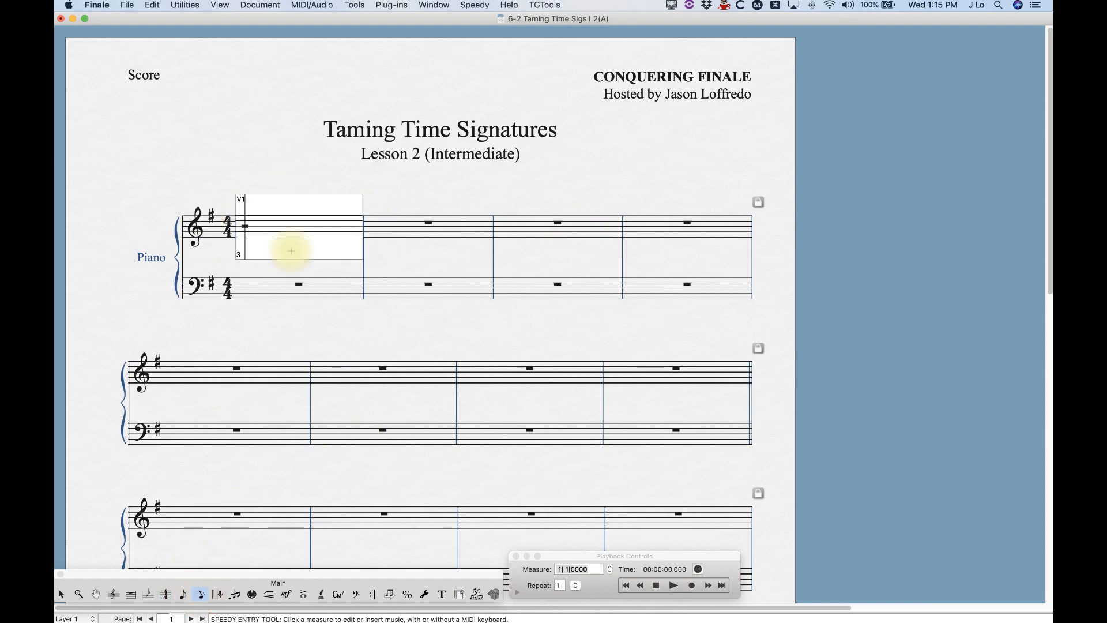
pyautogui.hotkey('shift', 'capslock')
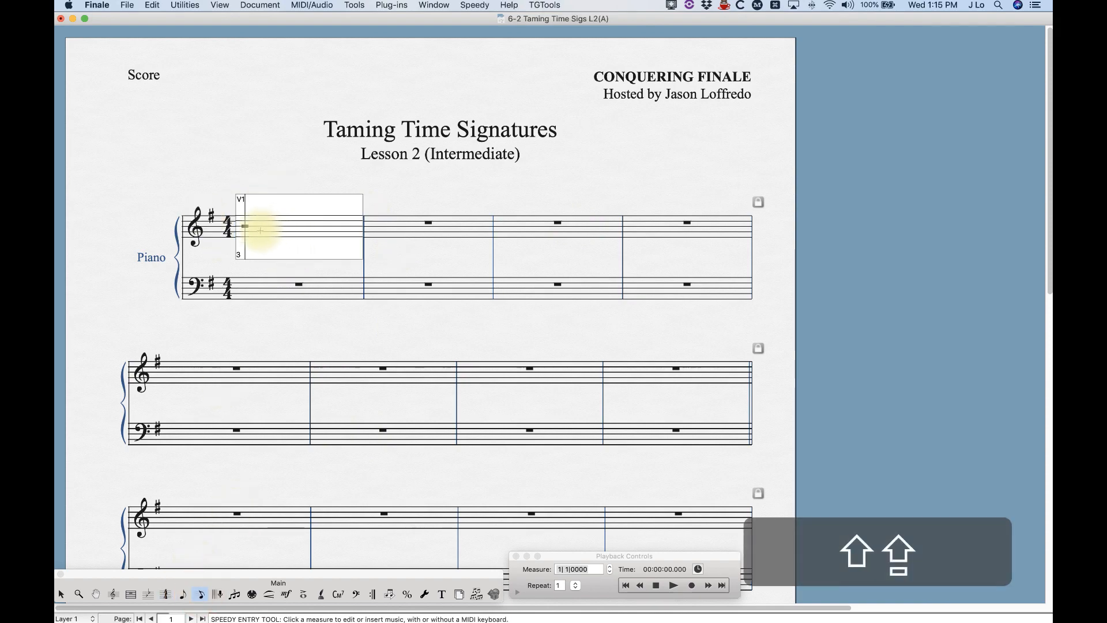
pyautogui.press('5')
pyautogui.press('5')
pyautogui.press('5')
pyautogui.press('5')
pyautogui.press('5')
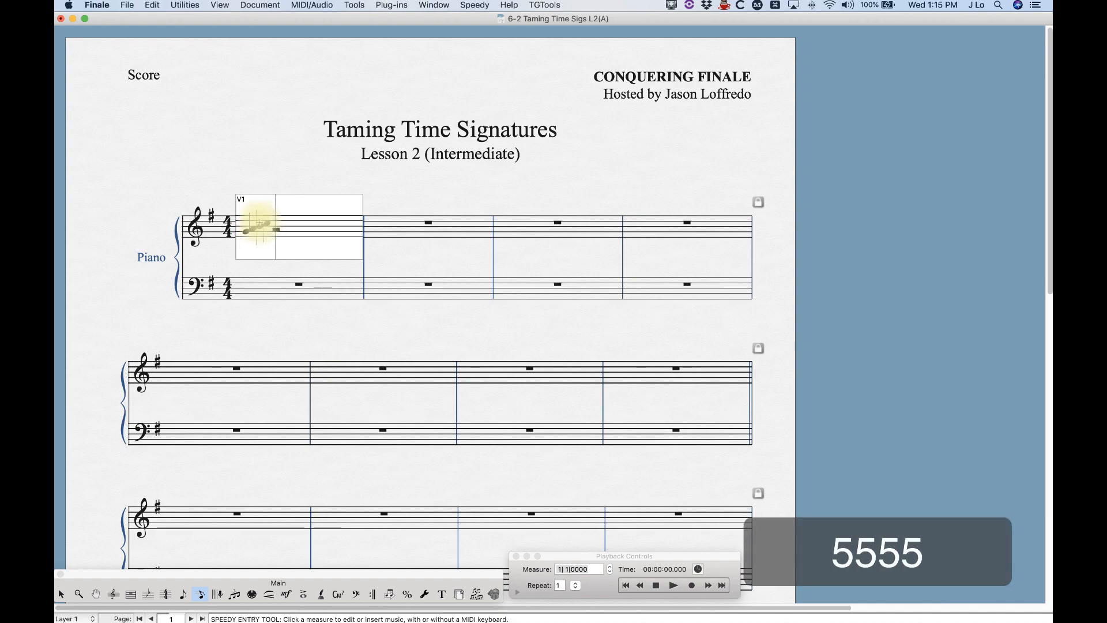
pyautogui.press('5')
pyautogui.press('5')
pyautogui.click(235, 188)
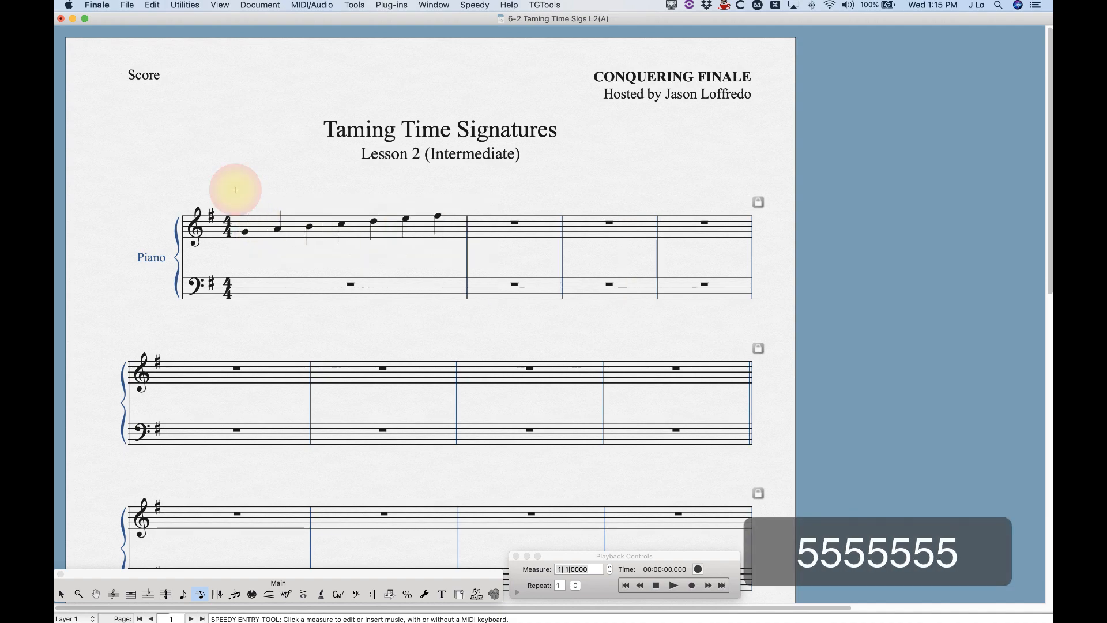
pyautogui.press('Escape')
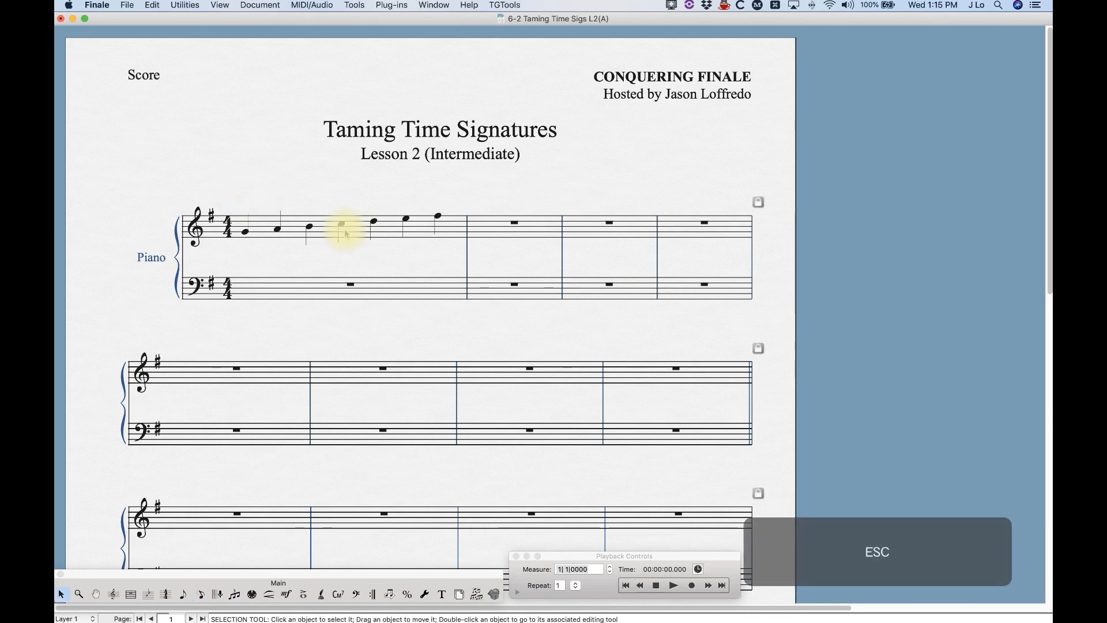
# Clear the notes from the treble staff of measure 1
pyautogui.click(351, 230)
pyautogui.press('BackSpace')
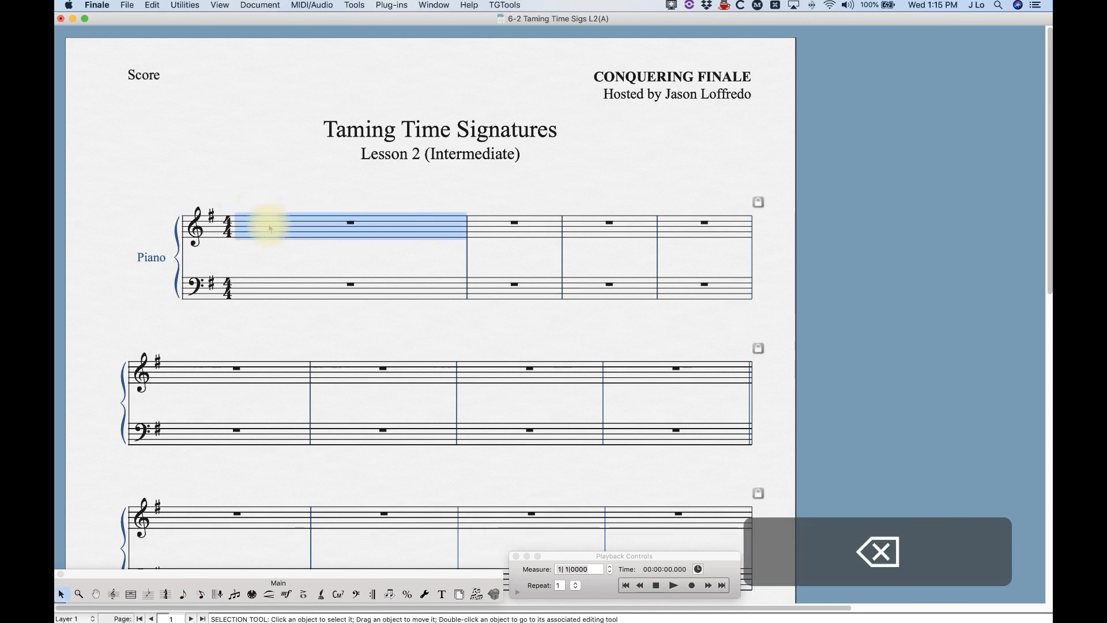
pyautogui.rightClick(269, 228)
pyautogui.click(229, 111)
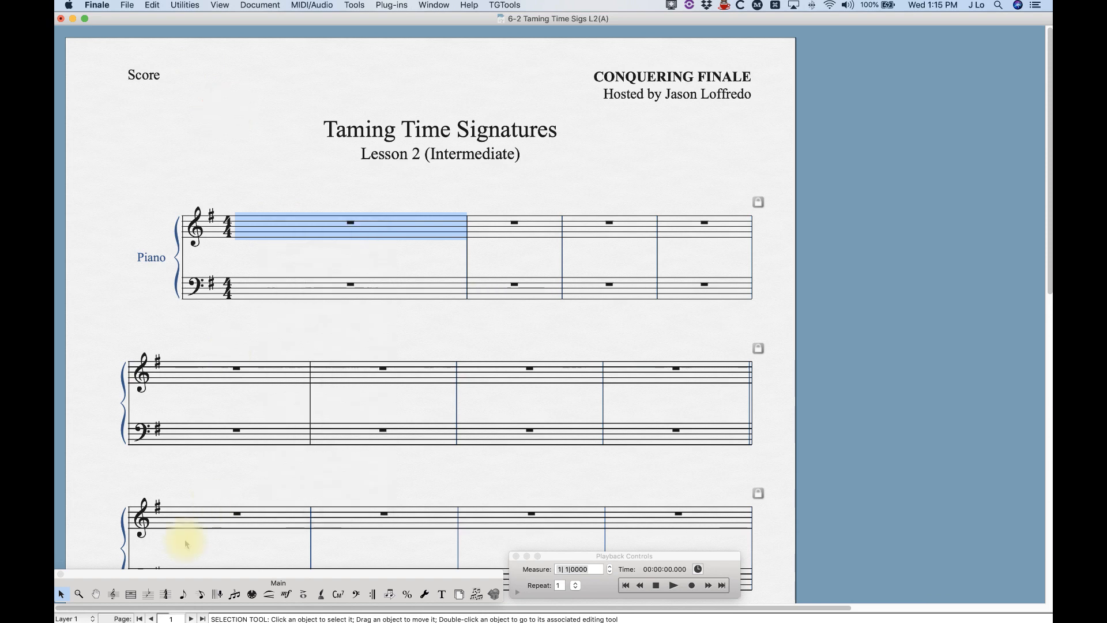
# Set the time signature of measure 1 to four quarter-note beats, applied up to the next time change
pyautogui.click(166, 593)
pyautogui.doubleClick(263, 226)
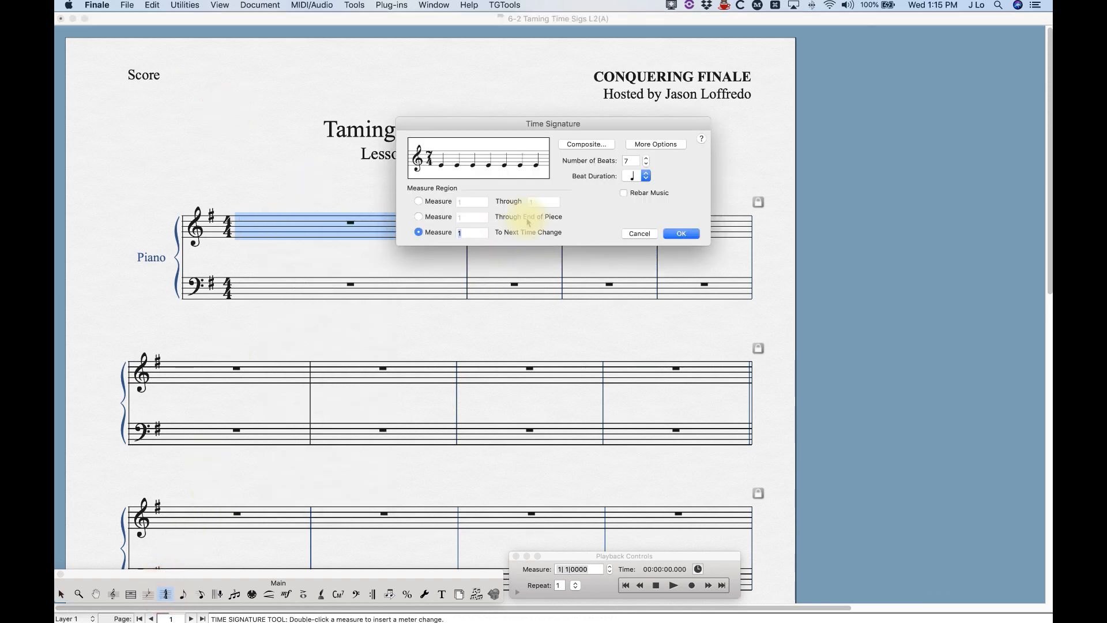
pyautogui.click(645, 164)
pyautogui.click(645, 164)
pyautogui.click(645, 165)
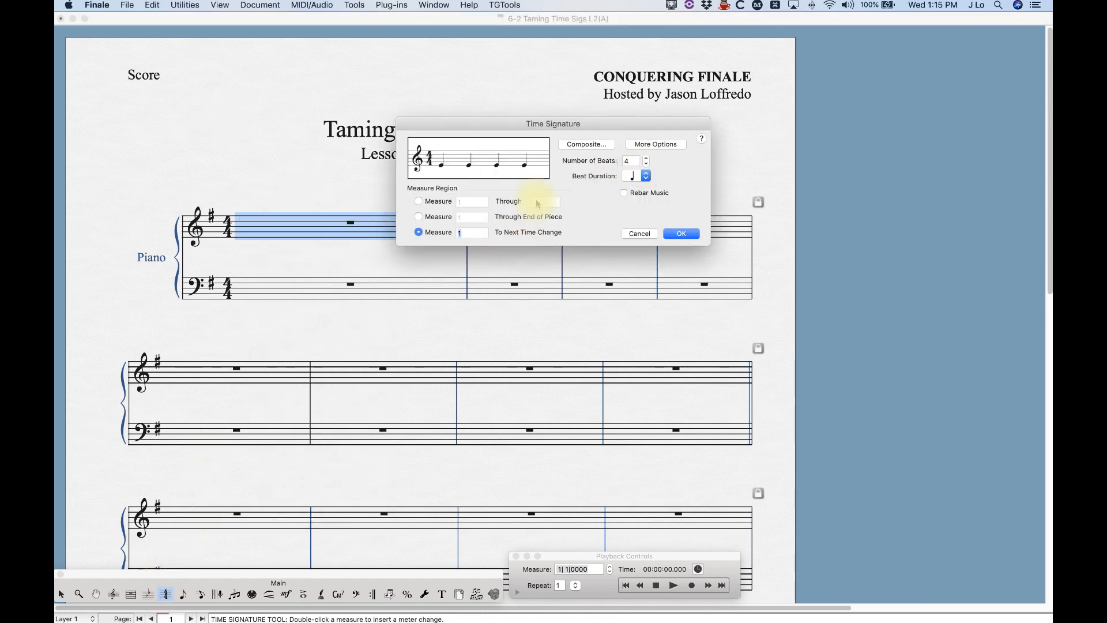
pyautogui.click(680, 233)
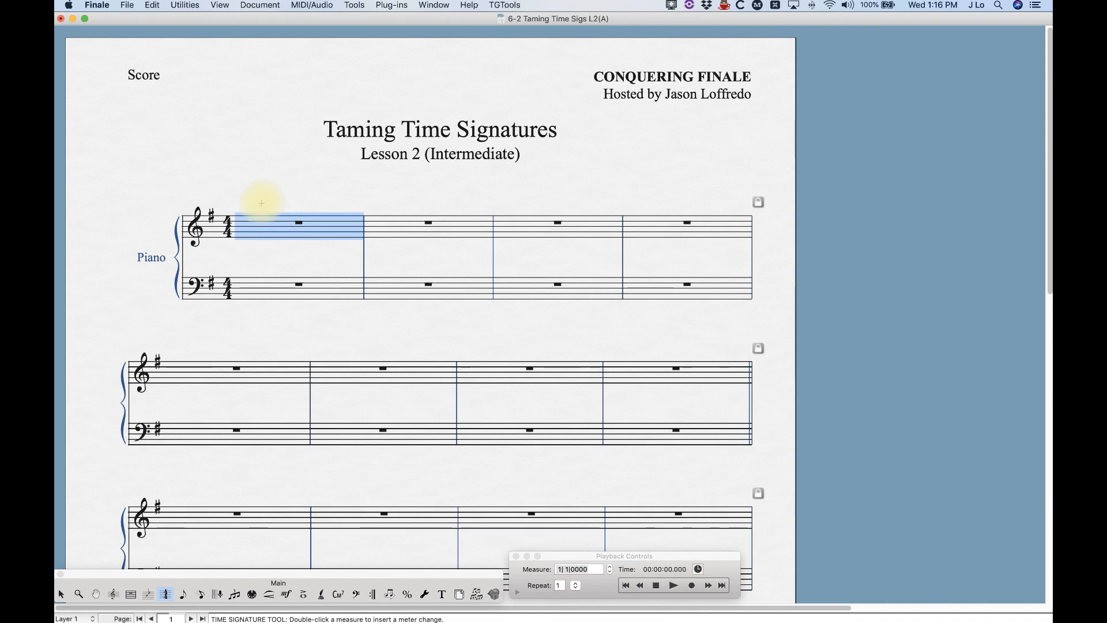
# Examine the expanded time signature options for measure 1 and accept the dialog
pyautogui.doubleClick(262, 227)
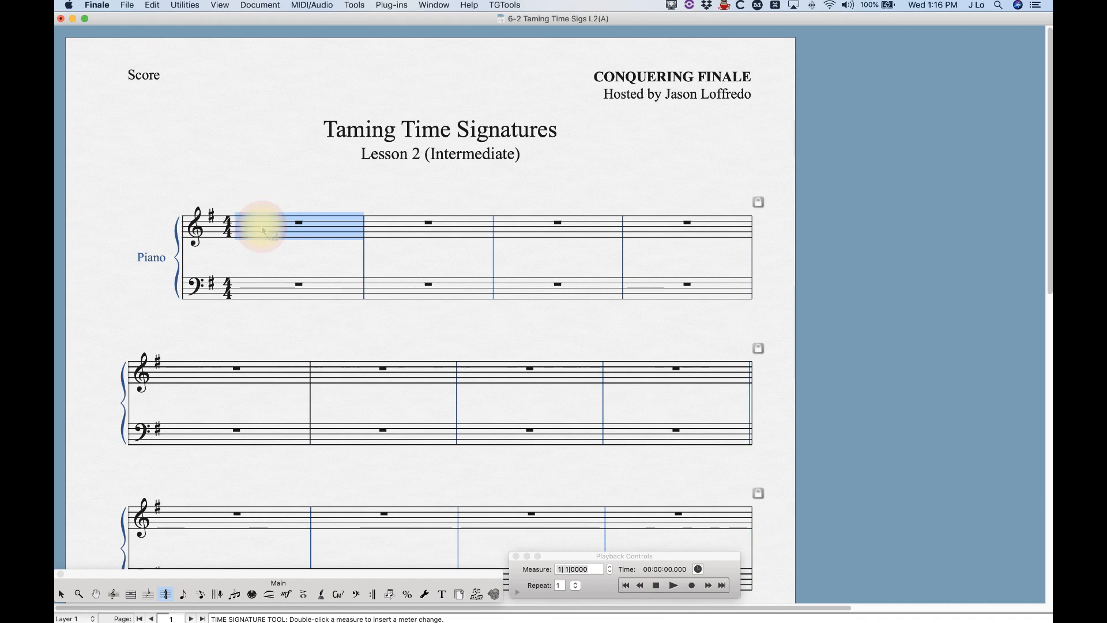
pyautogui.click(669, 144)
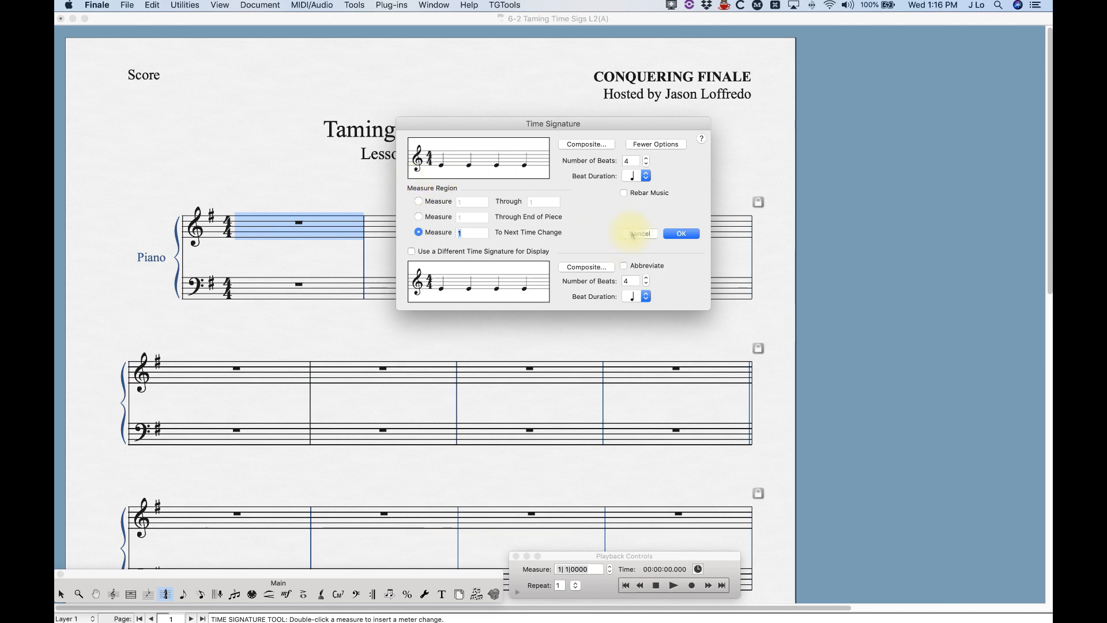
pyautogui.click(679, 234)
pyautogui.click(279, 203)
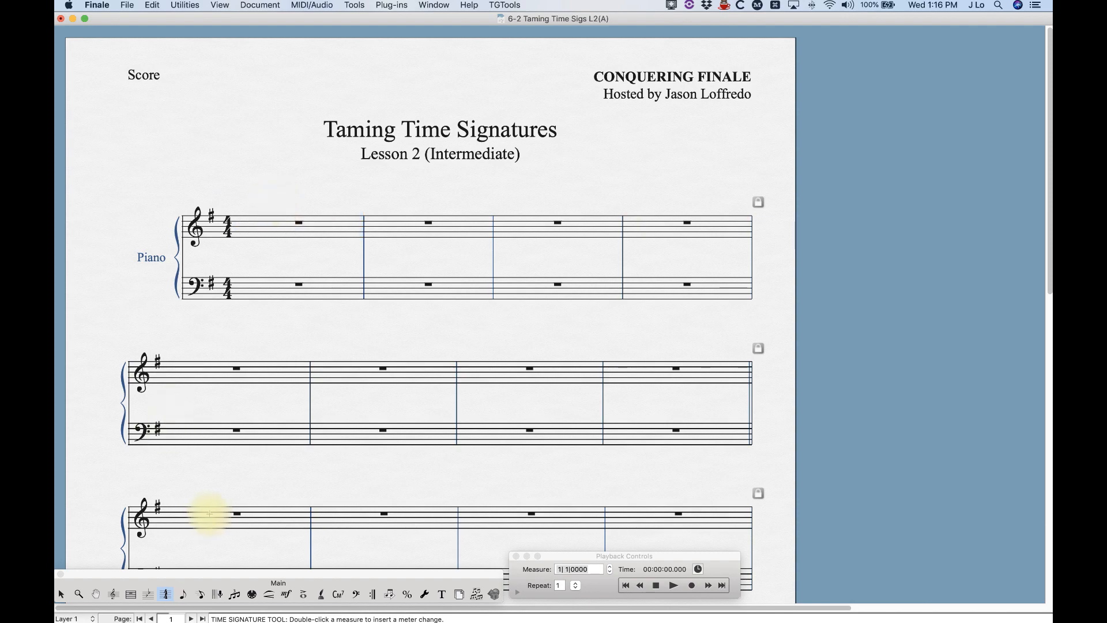
# Apply the 7/8 (2+2+3) time signature starting at measure 1
pyautogui.click(166, 594)
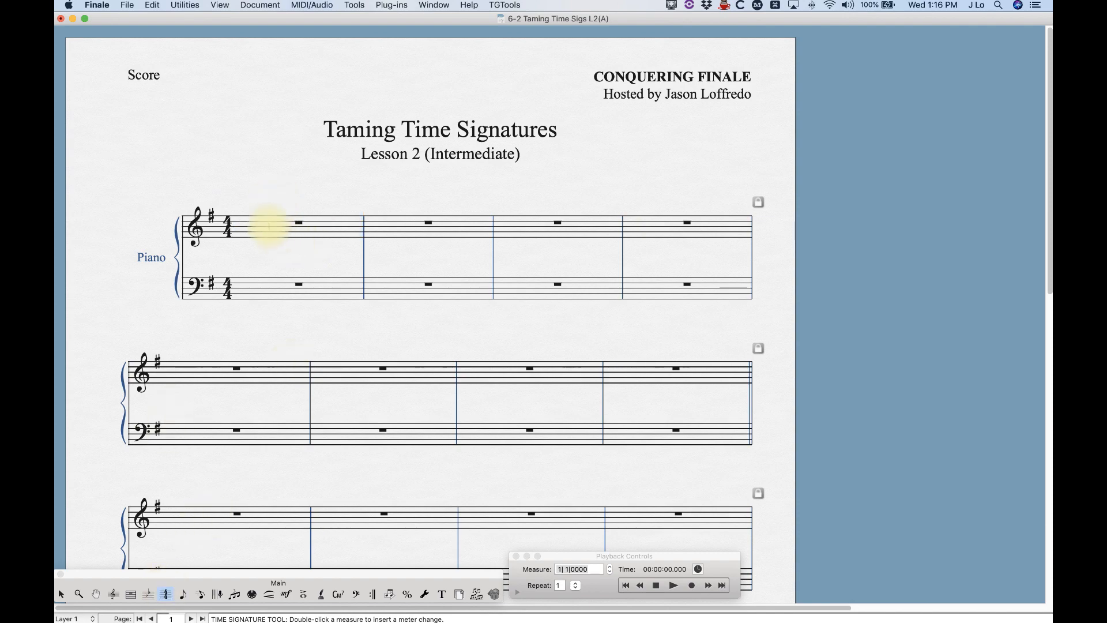
pyautogui.rightClick(269, 227)
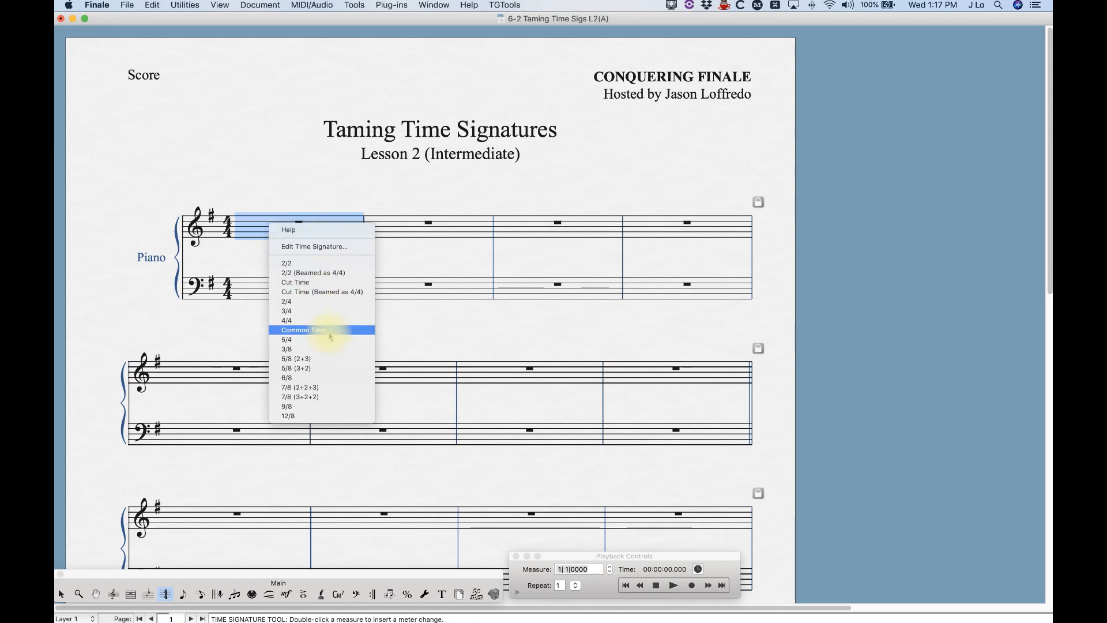
pyautogui.click(307, 387)
# Enter seven ascending eighth notes from G to F sharp in the treble staff of measure 1 with Speedy Entry
pyautogui.click(201, 594)
pyautogui.click(247, 236)
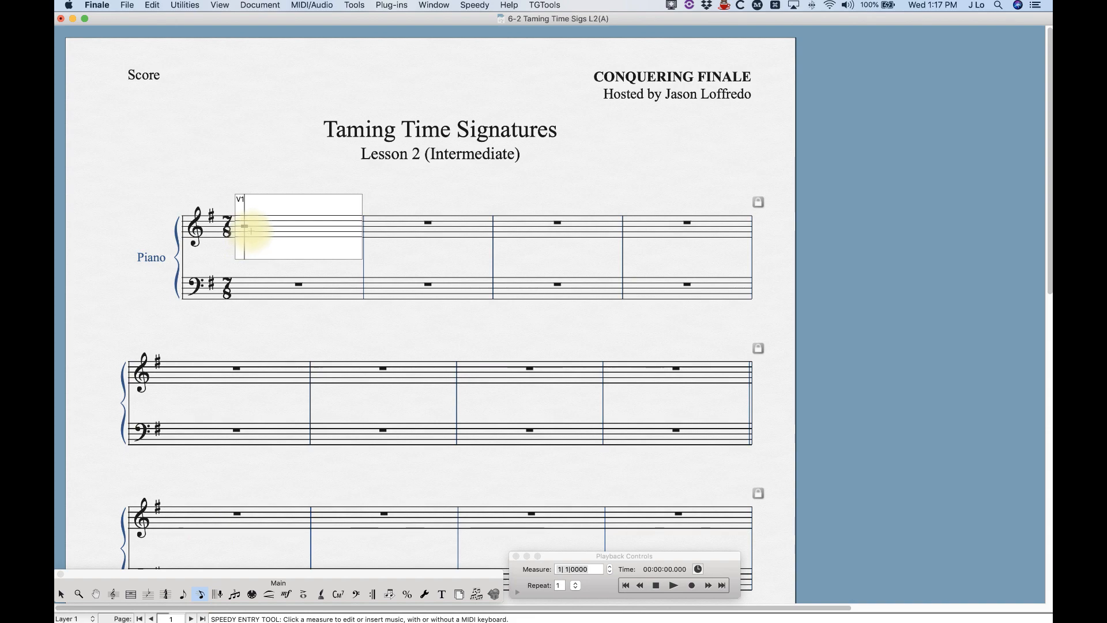
pyautogui.hotkey('shift', '4')
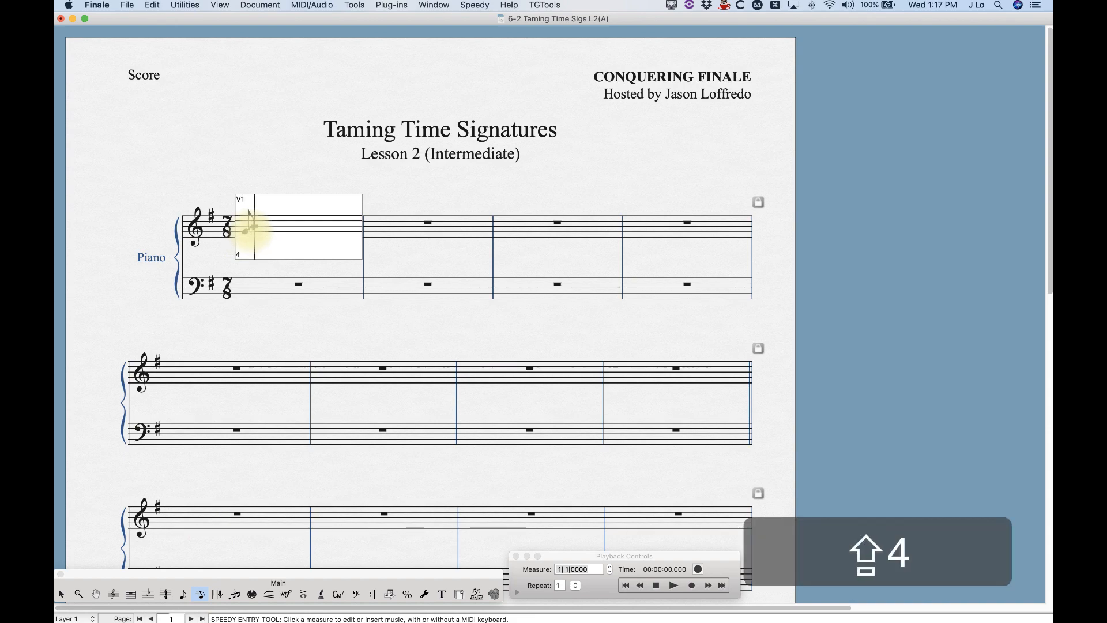
pyautogui.press('Left')
pyautogui.press('BackSpace')
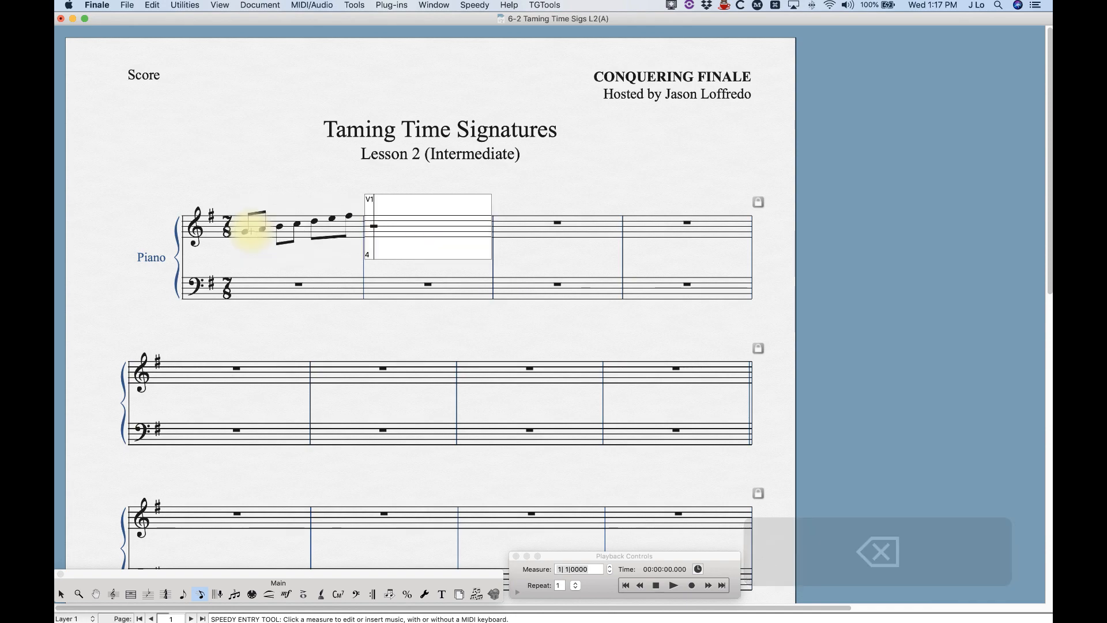
pyautogui.click(248, 190)
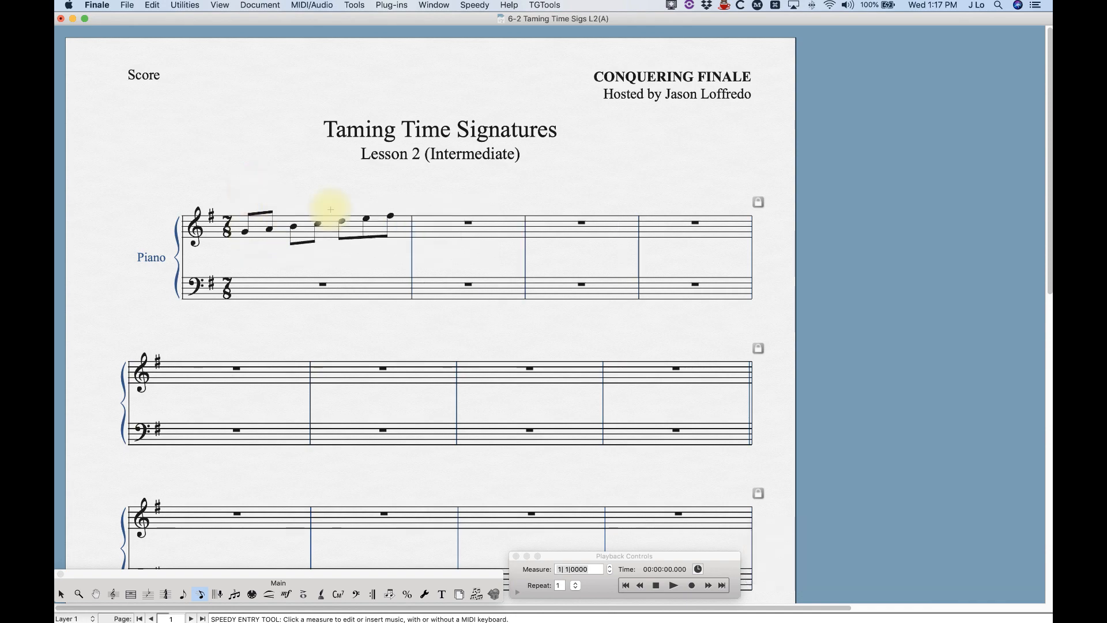
pyautogui.press('Escape')
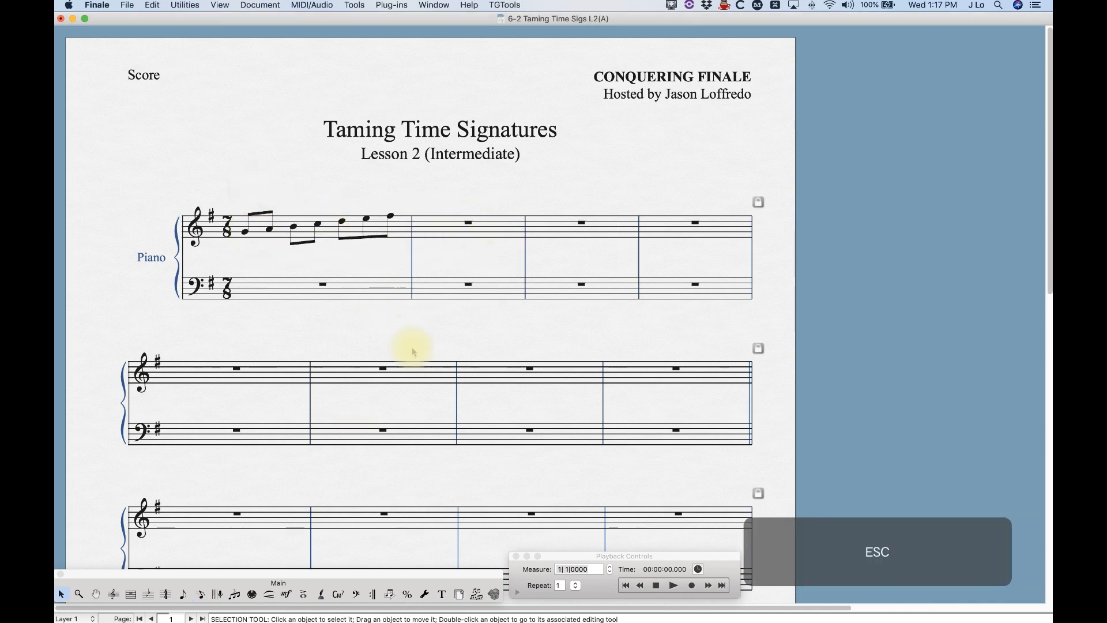
# Apply the 7/8 (3+2+2) time signature starting at measure 2
pyautogui.rightClick(435, 227)
pyautogui.moveTo(470, 449)
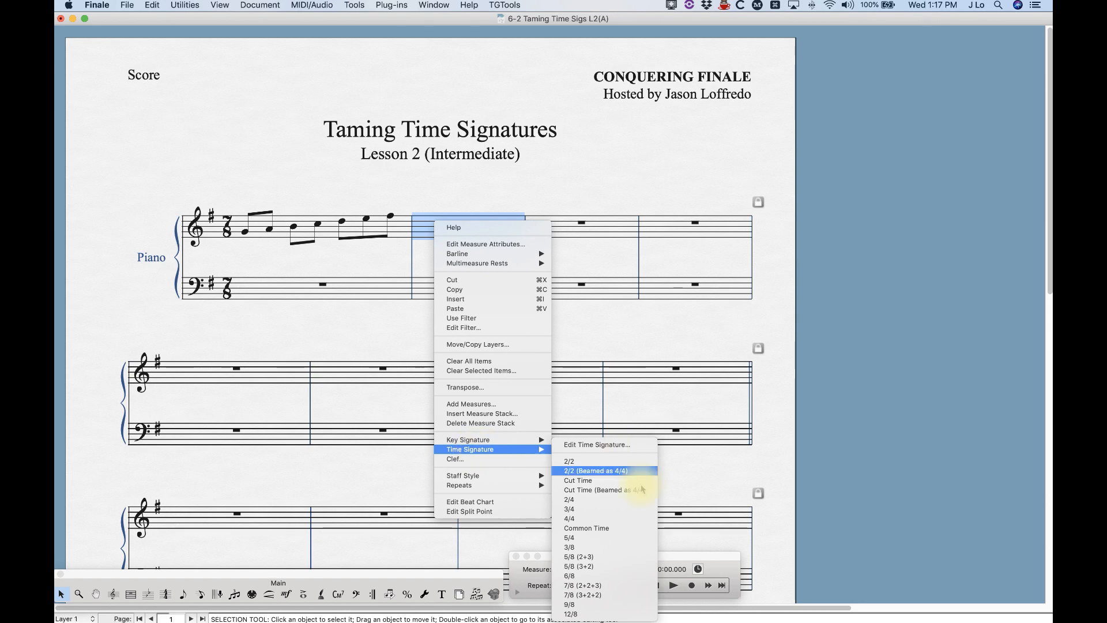
pyautogui.click(607, 595)
# Enter seven ascending eighth notes from G to F sharp in the treble staff of measure 2 with Speedy Entry
pyautogui.click(201, 594)
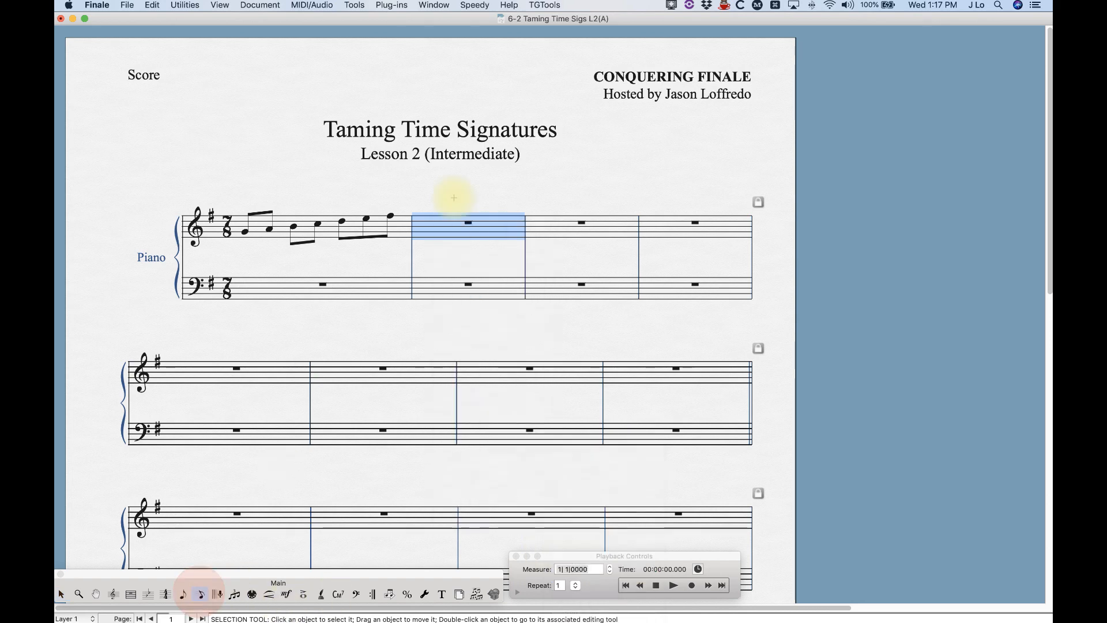
pyautogui.click(427, 222)
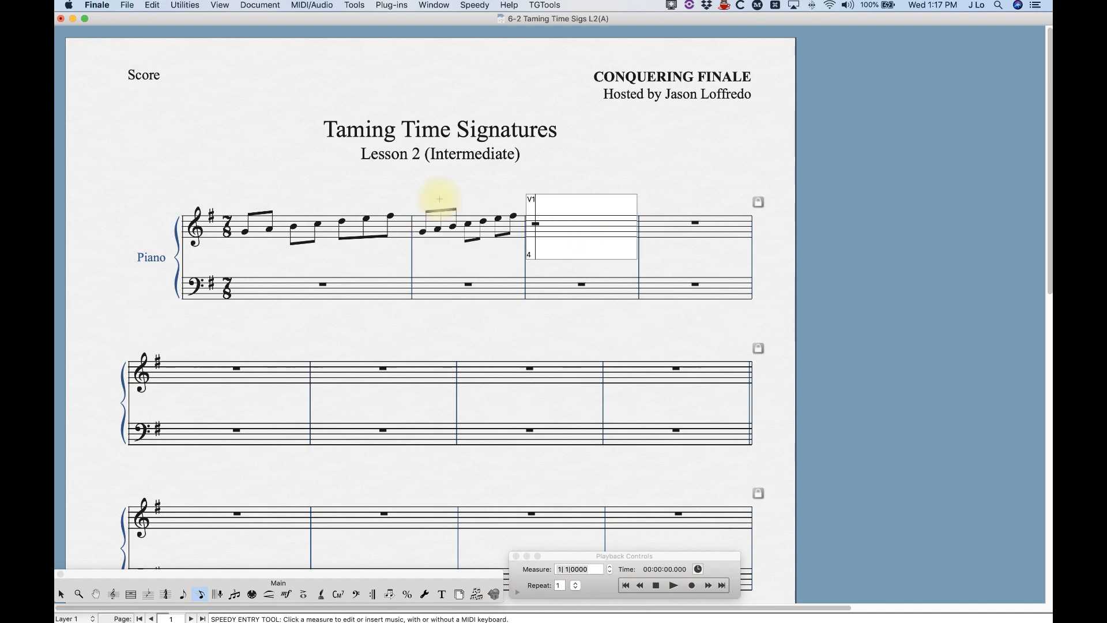
pyautogui.press('Escape')
# Copy the full measure stack of measure 1 into the empty measure 3
pyautogui.click(316, 230)
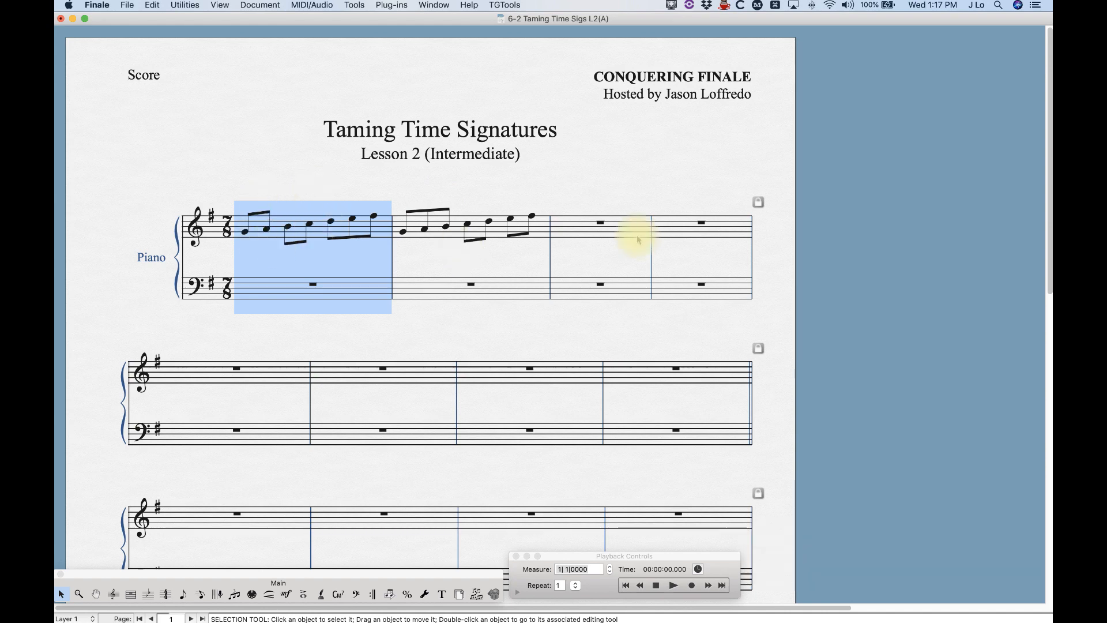
pyautogui.keyDown('alt'); pyautogui.click(569, 223); pyautogui.keyUp('alt')
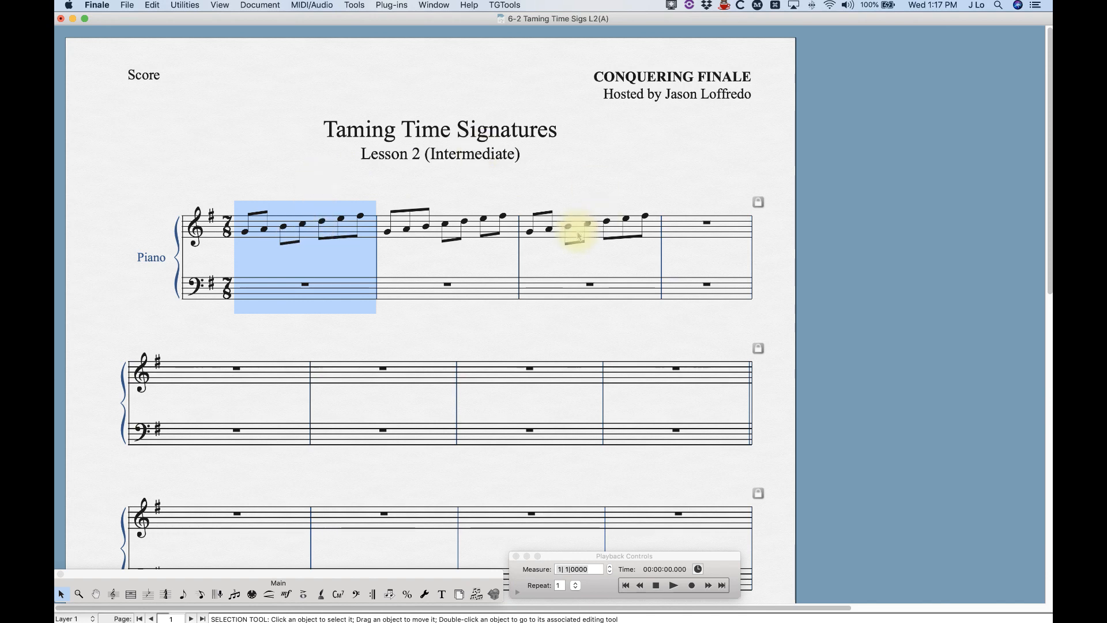
pyautogui.click(582, 186)
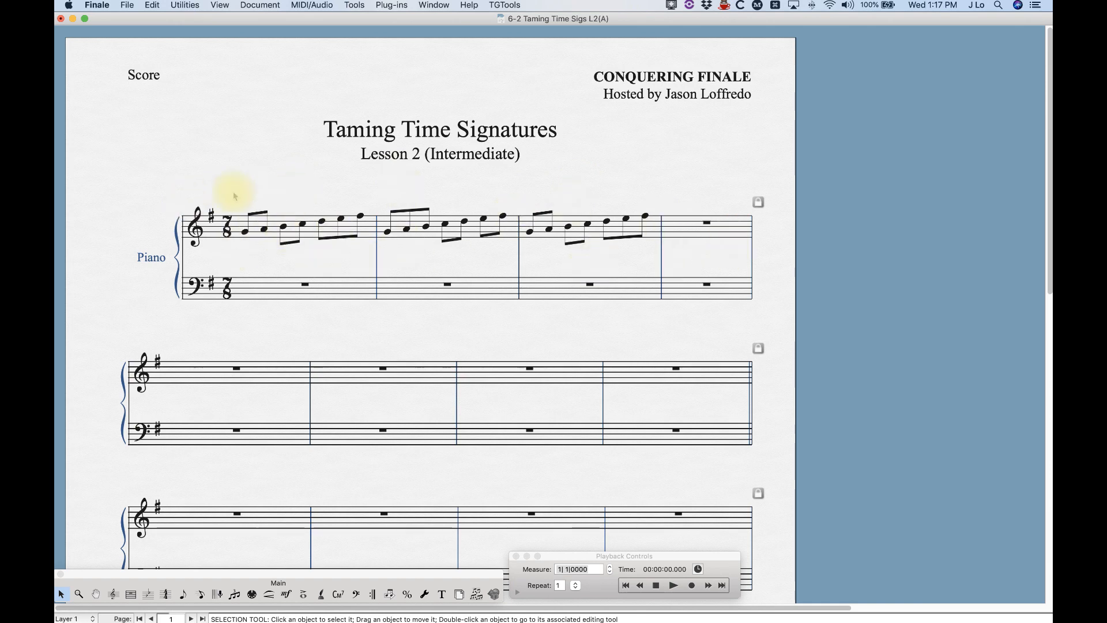
# Change the time signature of measure 2 to 7/8 (2+2+3)
pyautogui.click(433, 231)
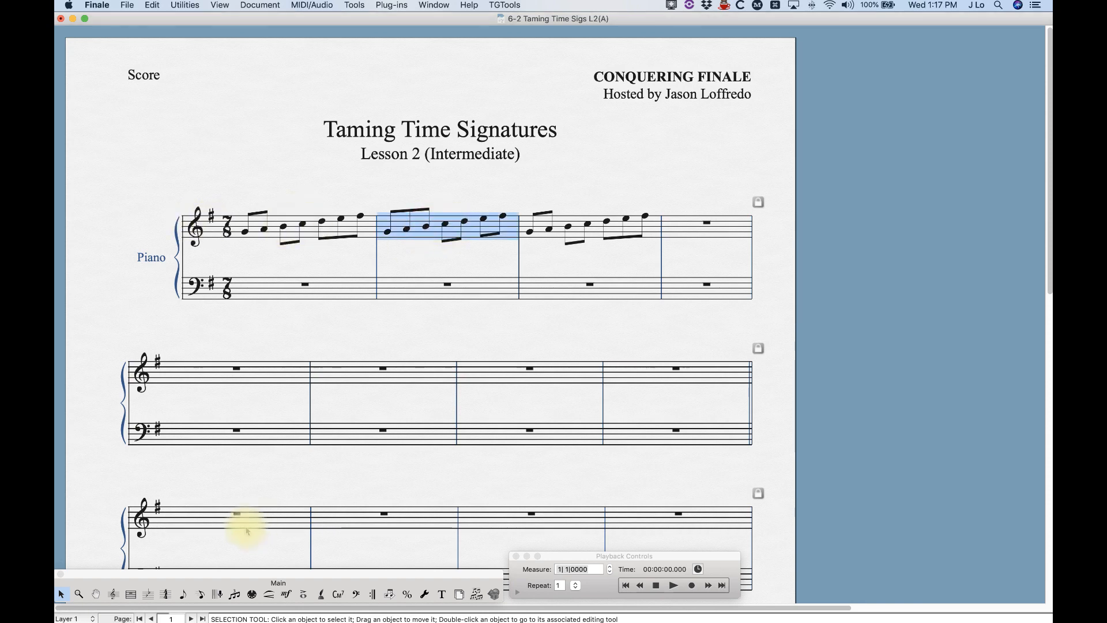
pyautogui.click(165, 595)
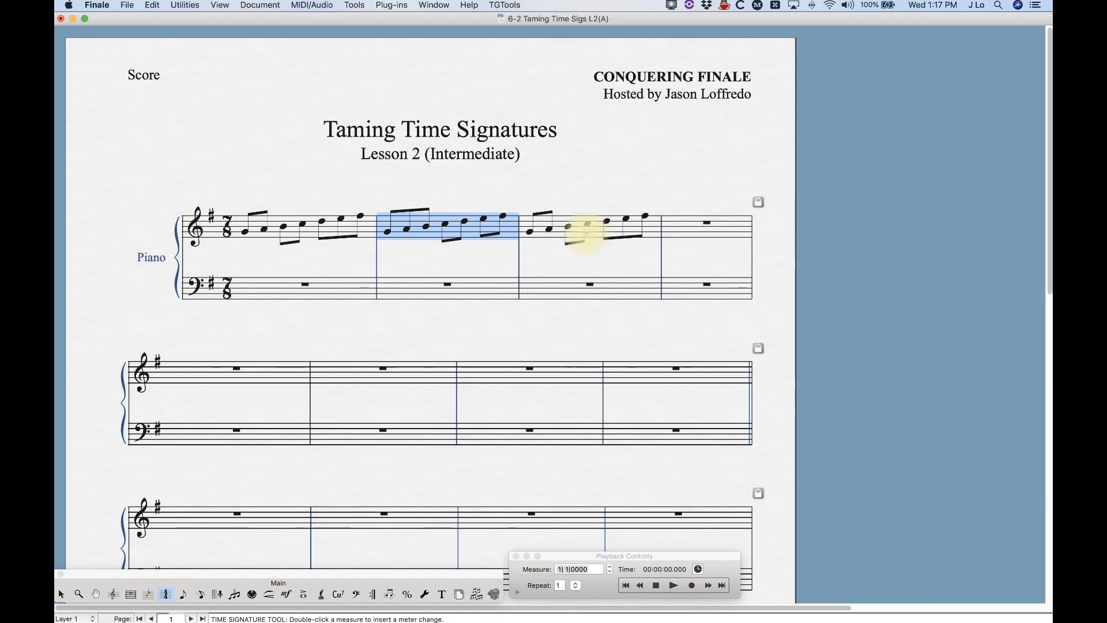
pyautogui.rightClick(433, 230)
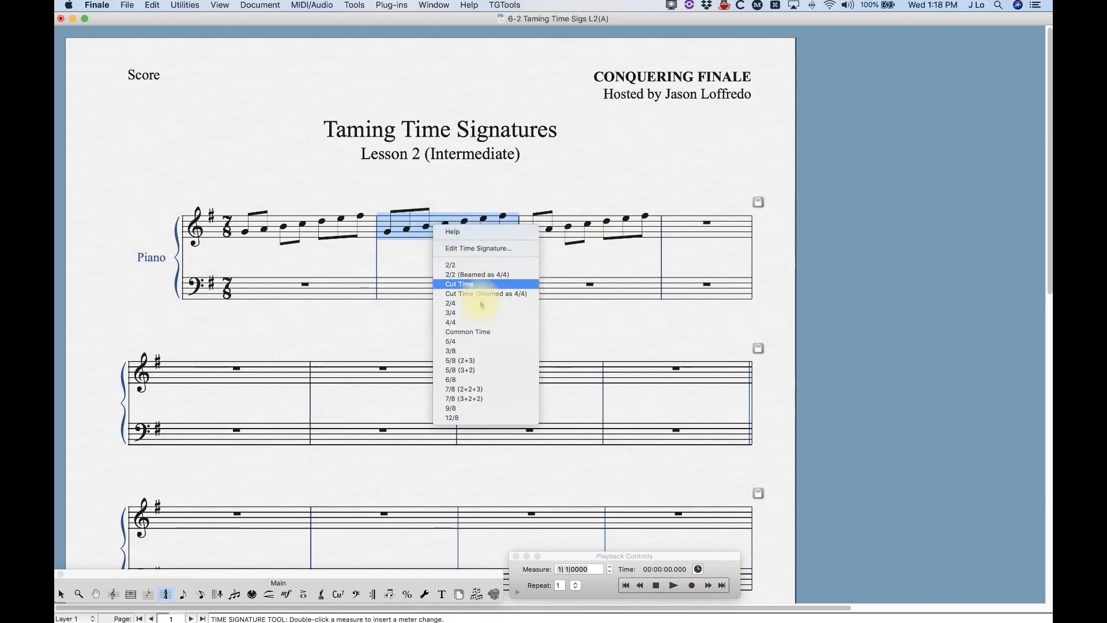
pyautogui.click(478, 391)
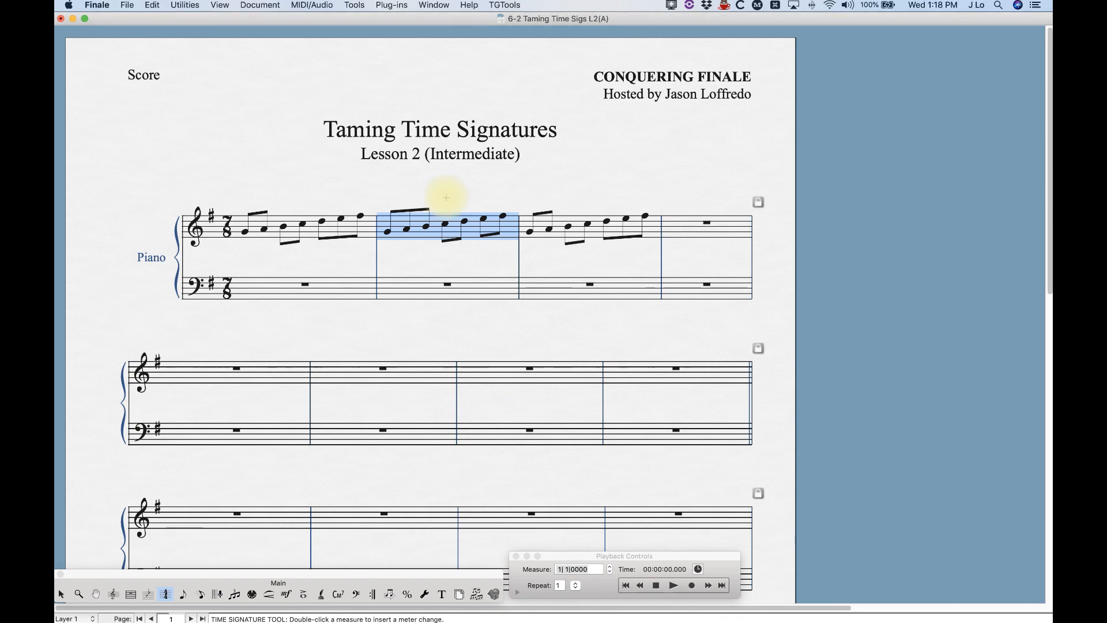
pyautogui.press('Escape')
pyautogui.press('Escape')
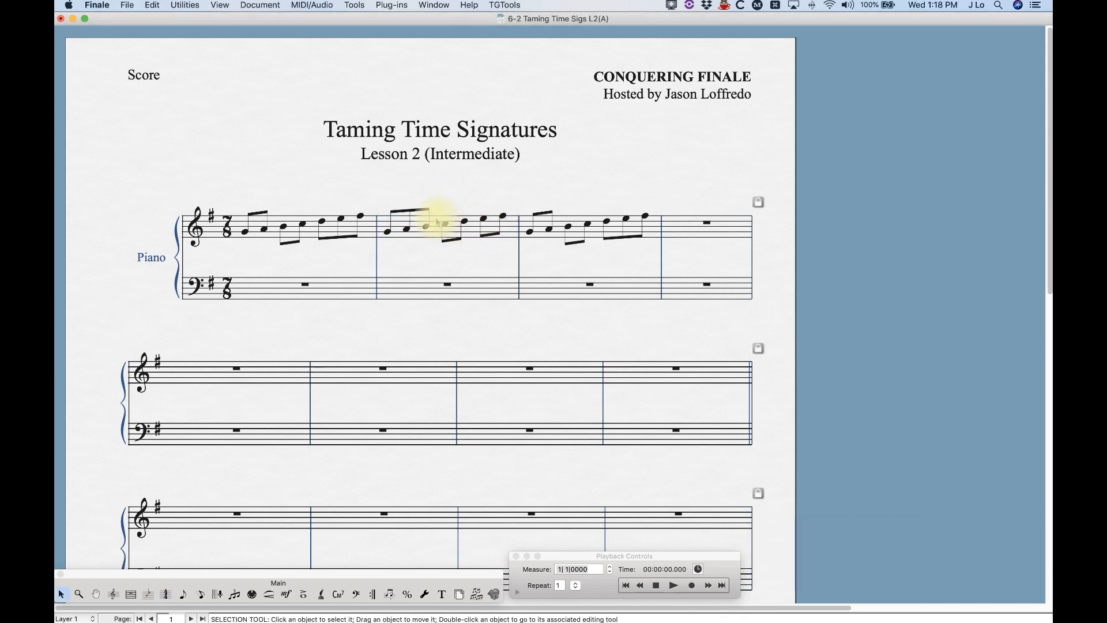
# Check the time signature settings of measure 2 without changing them
pyautogui.click(166, 594)
pyautogui.doubleClick(446, 225)
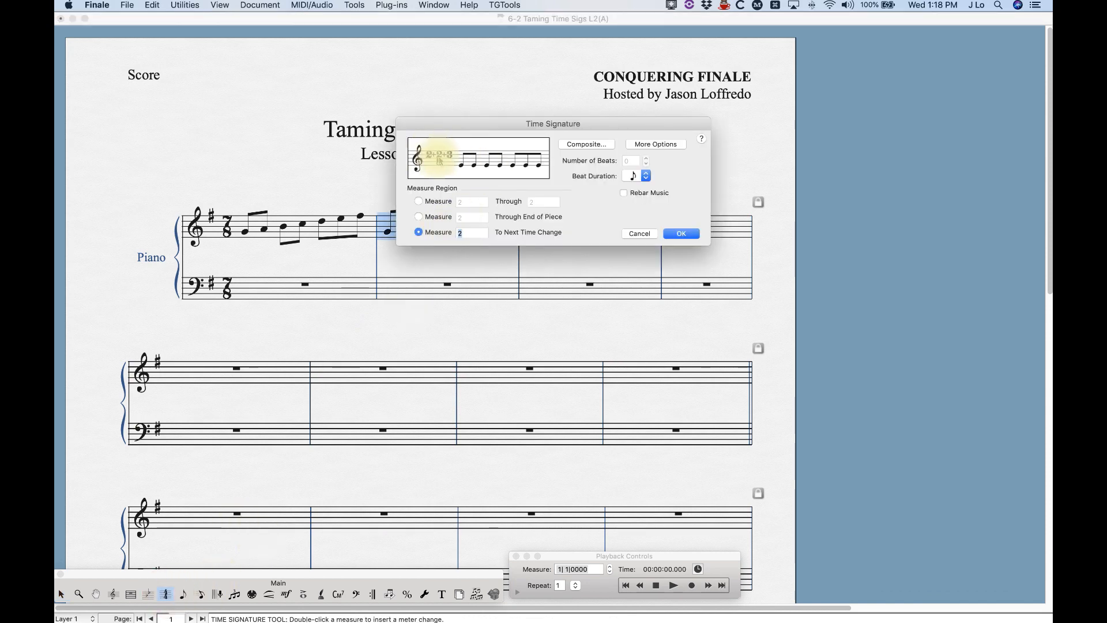
pyautogui.click(638, 233)
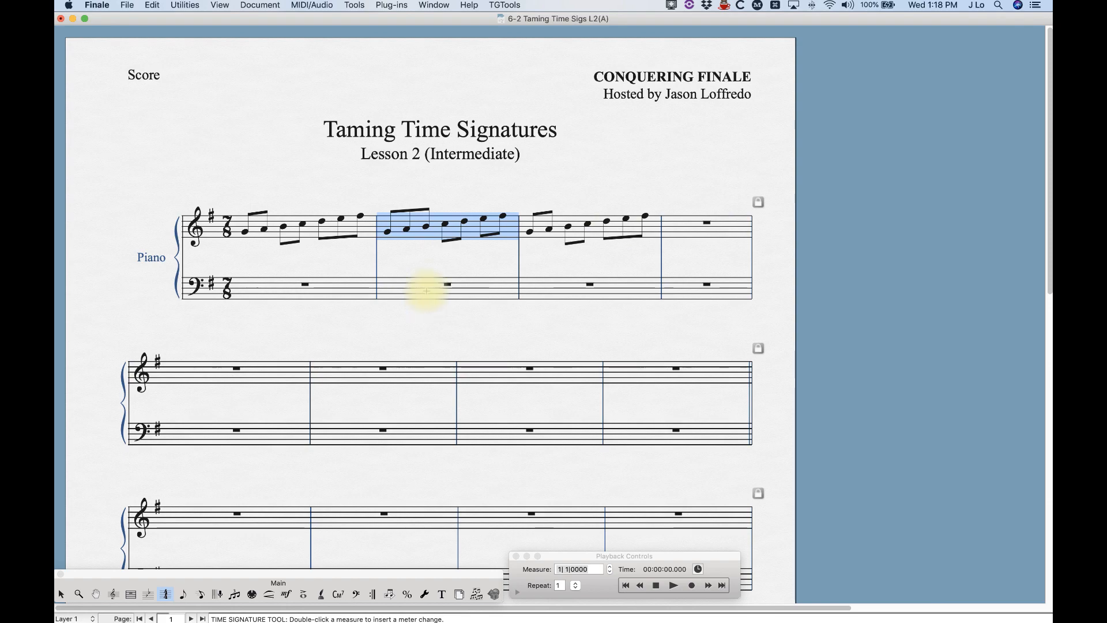
# Retranscribe the treble notes in measure 2 so their beaming follows the 7/8 (2+2+3) grouping
pyautogui.click(61, 594)
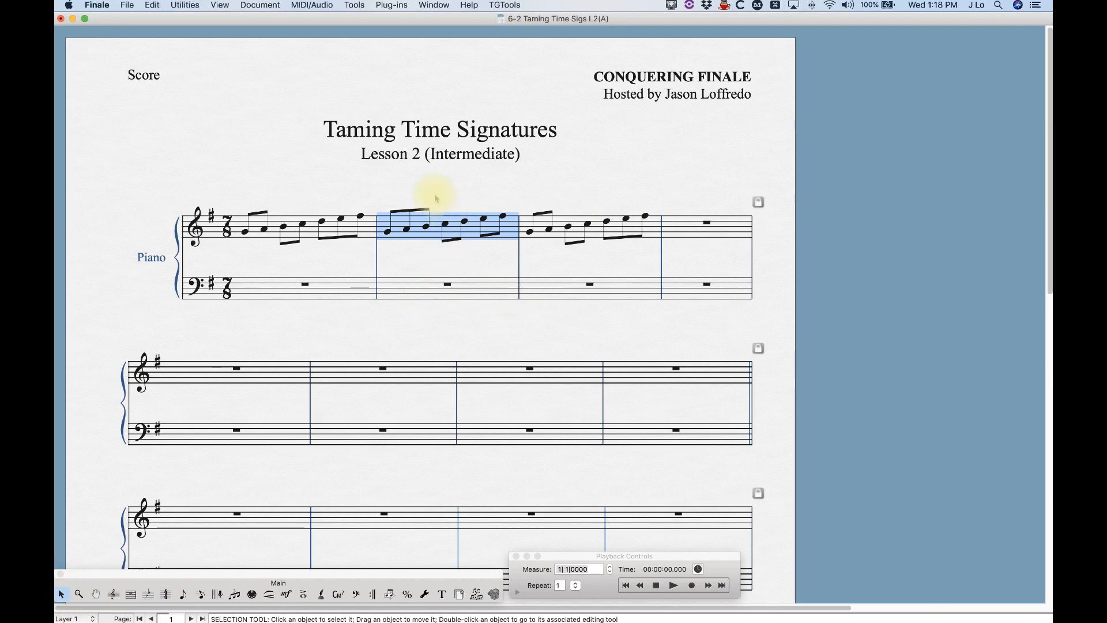
pyautogui.click(437, 228)
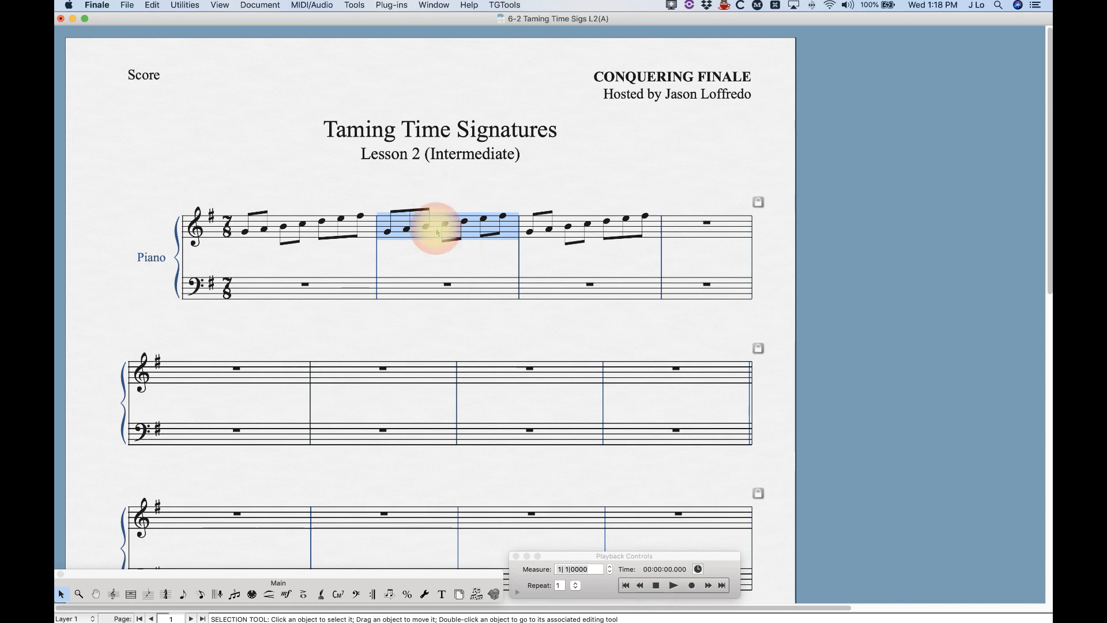
pyautogui.click(321, 5)
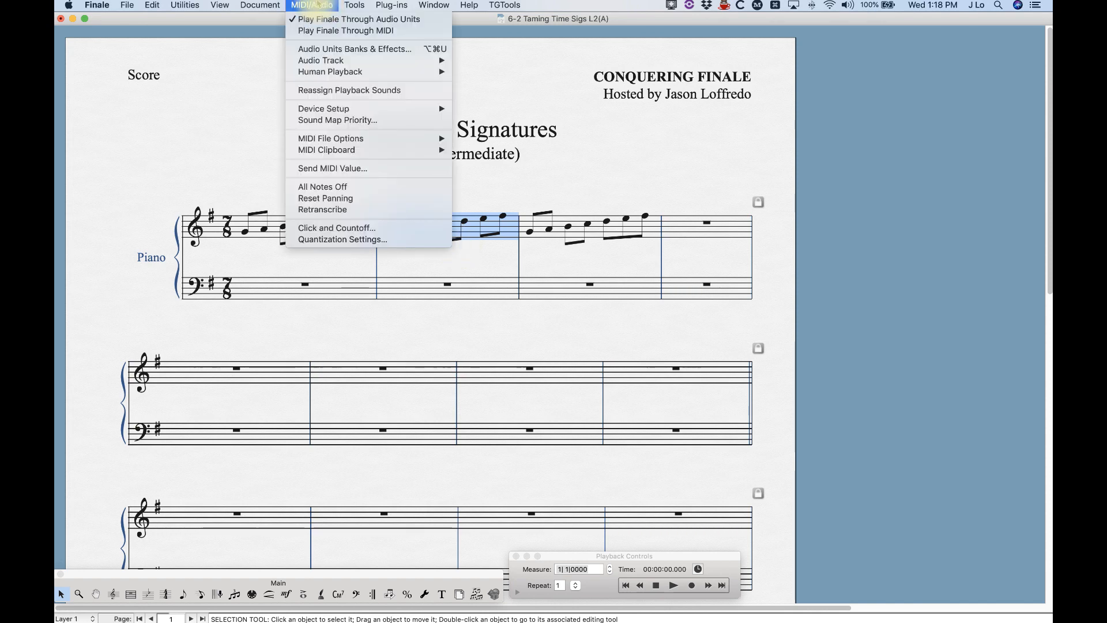
pyautogui.click(331, 210)
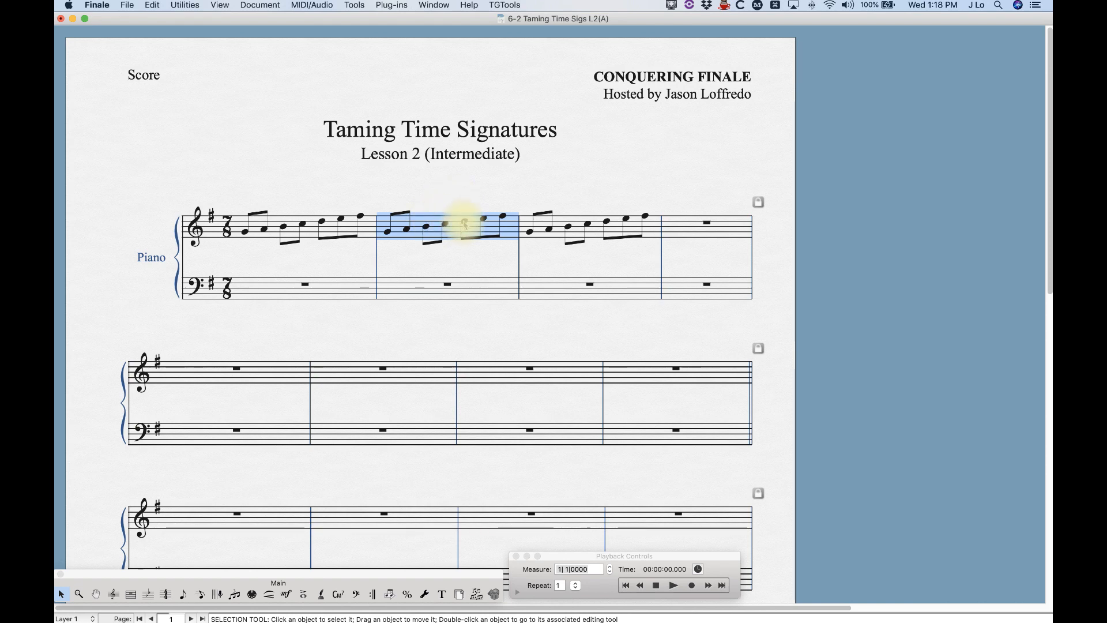
# Clear the notes from measures 1 through 3 of the treble staff
pyautogui.click(167, 227)
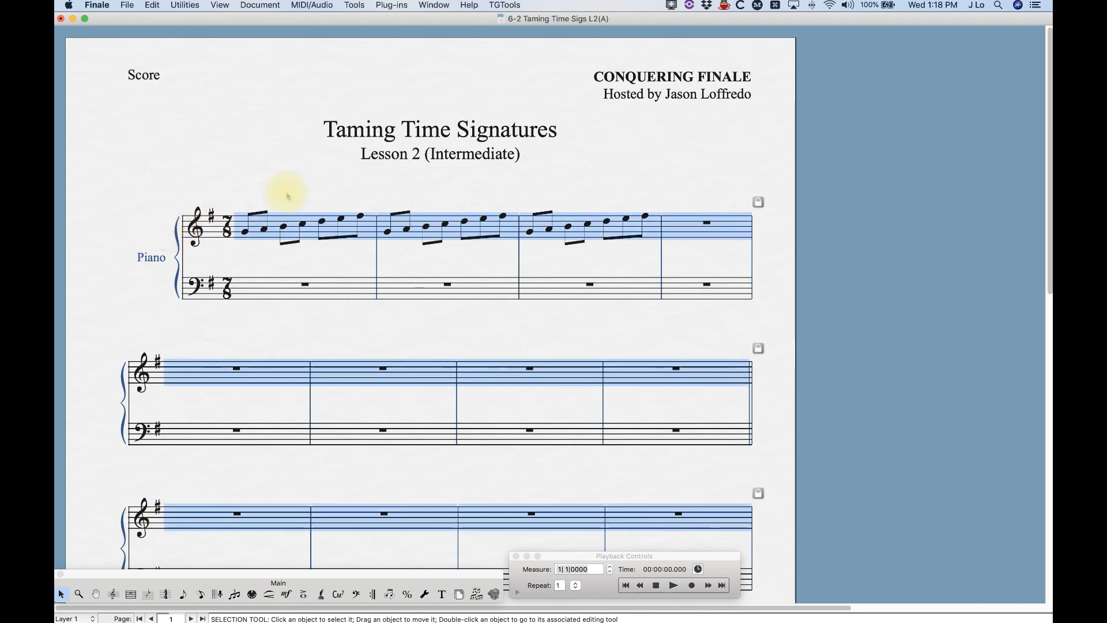
pyautogui.click(286, 191)
pyautogui.click(275, 230)
pyautogui.keyDown('shift'); pyautogui.click(588, 225); pyautogui.keyUp('shift')
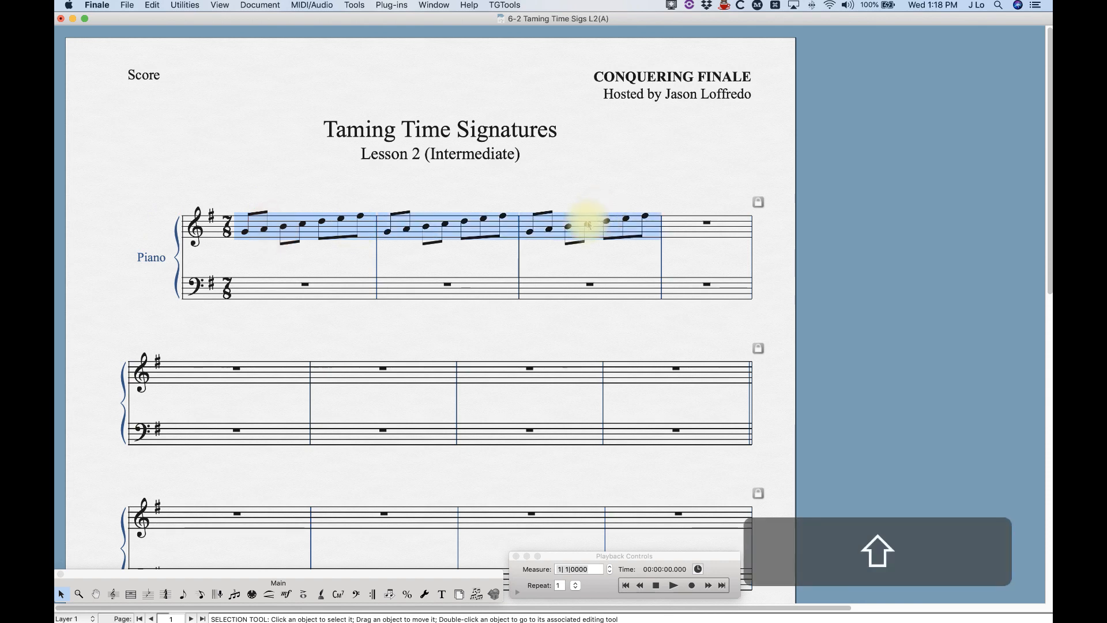
pyautogui.press('BackSpace')
# Change the time signature of the whole piece to 4/4
pyautogui.click(166, 594)
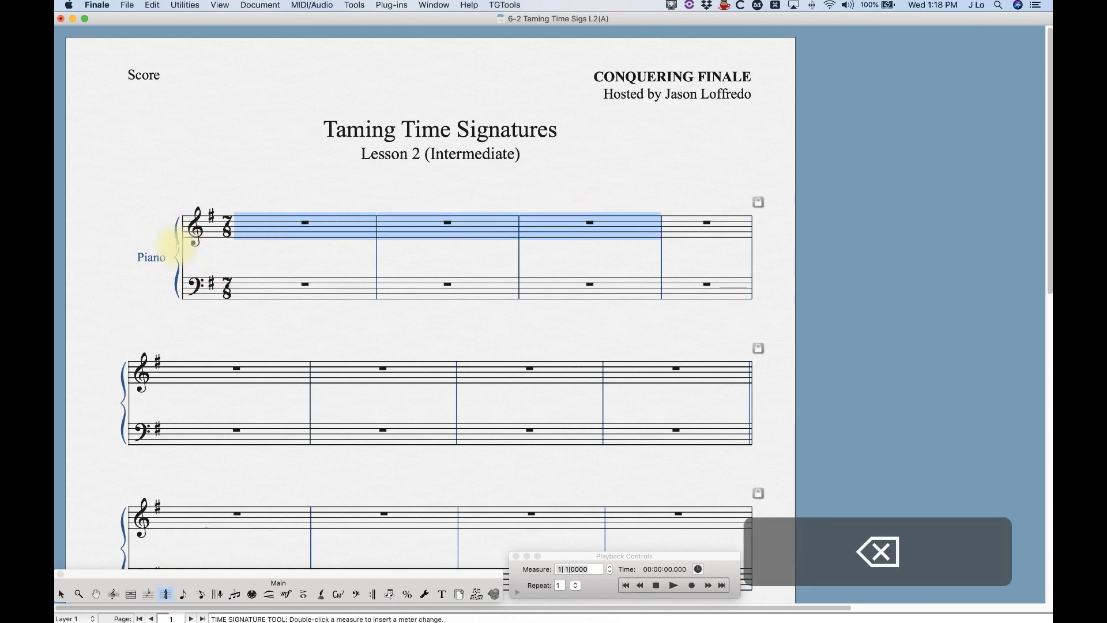
pyautogui.click(160, 227)
pyautogui.rightClick(261, 221)
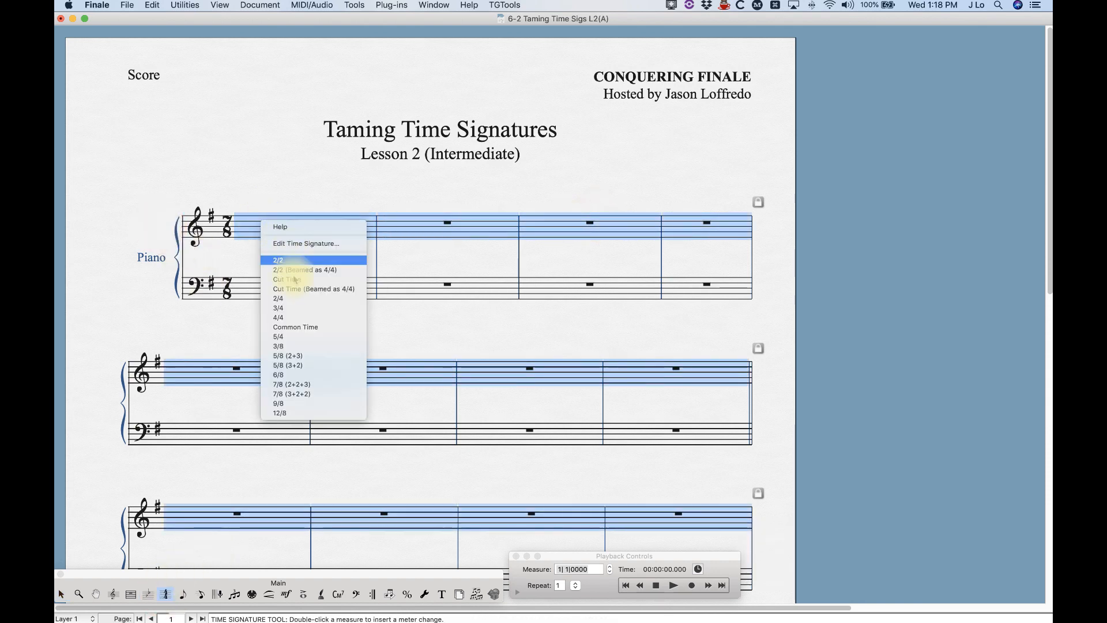
pyautogui.click(278, 318)
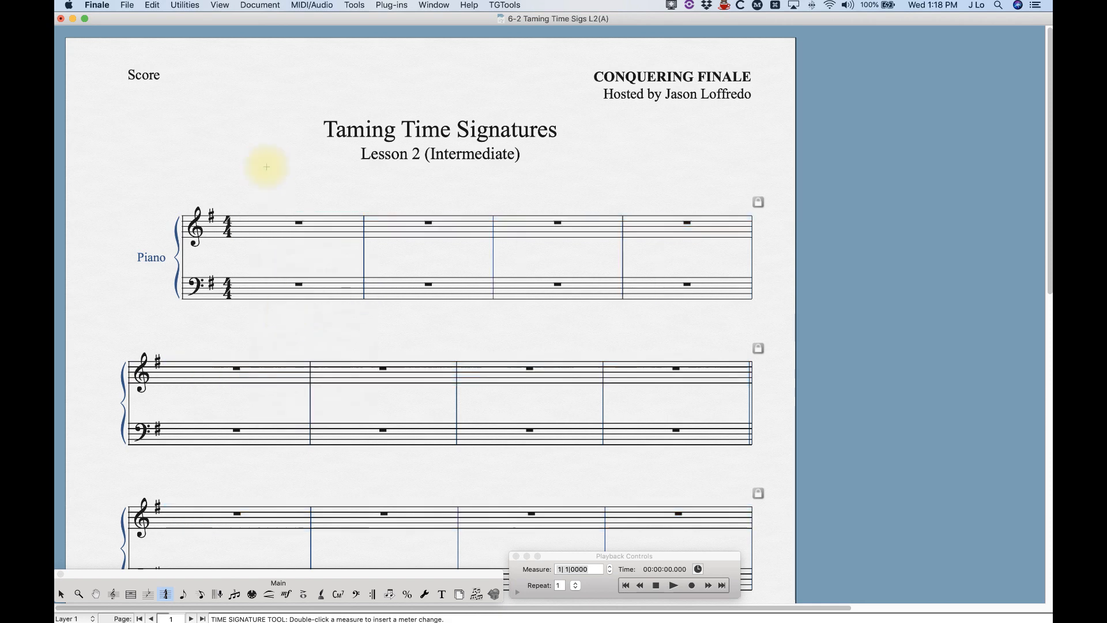
pyautogui.press('Escape')
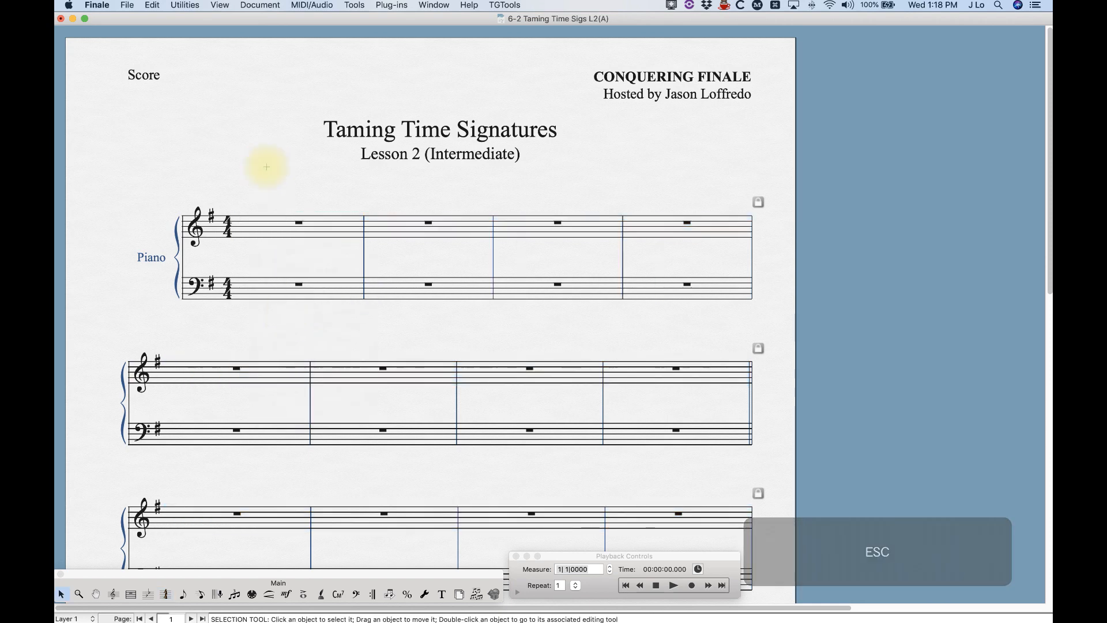
# Open the composite time signature settings for measure 1 and arrange both dialogs so they do not overlap
pyautogui.click(166, 594)
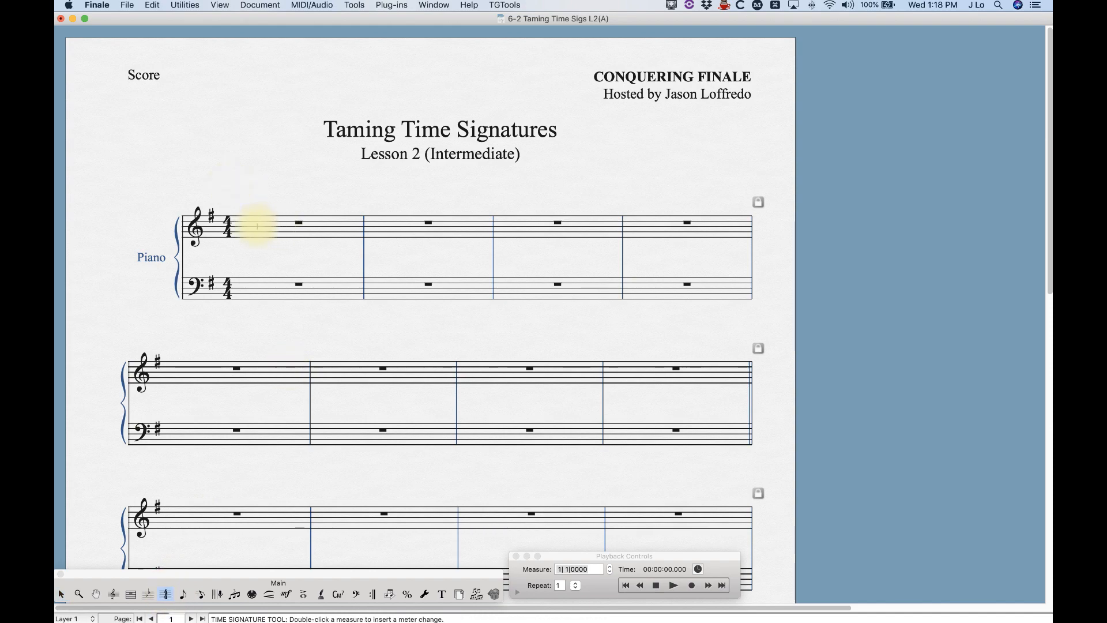
pyautogui.doubleClick(273, 228)
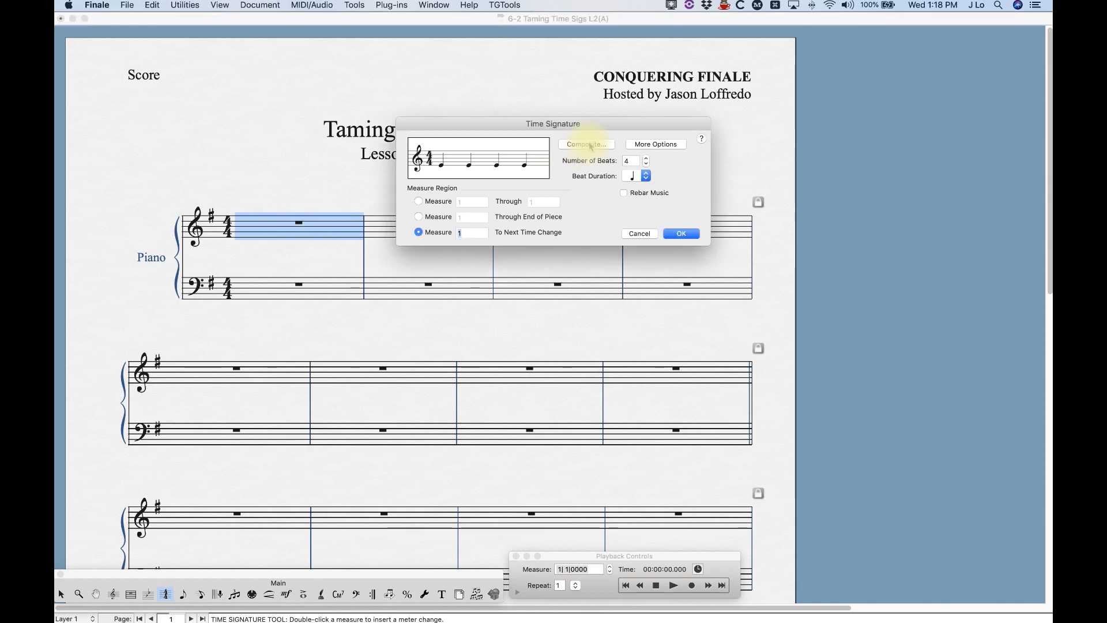
pyautogui.moveTo(587, 152); pyautogui.dragTo(519, 124)
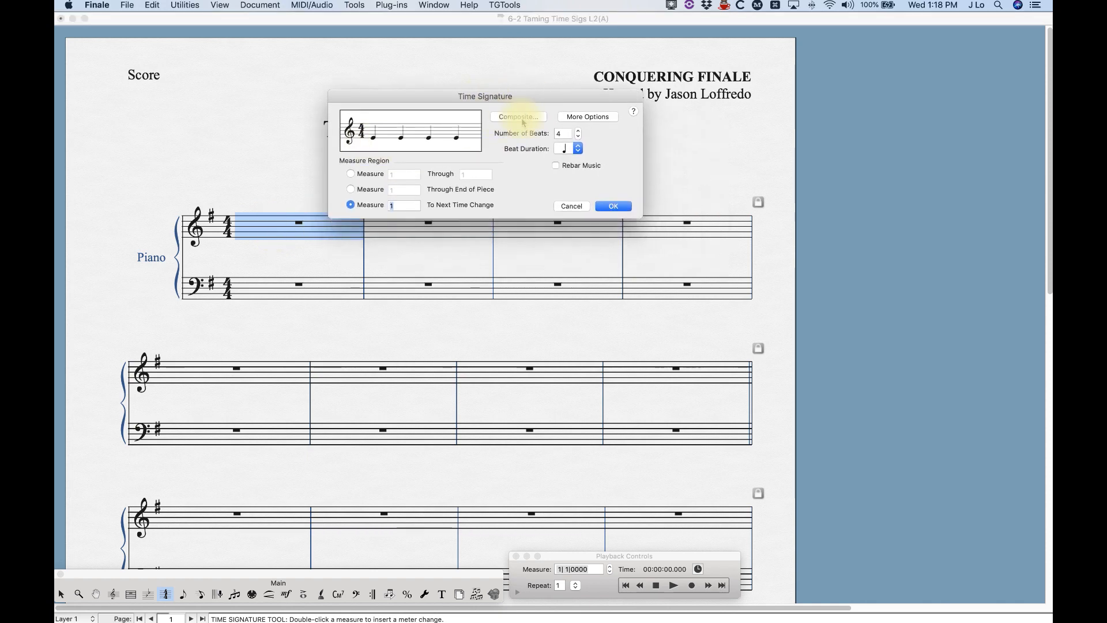
pyautogui.click(522, 118)
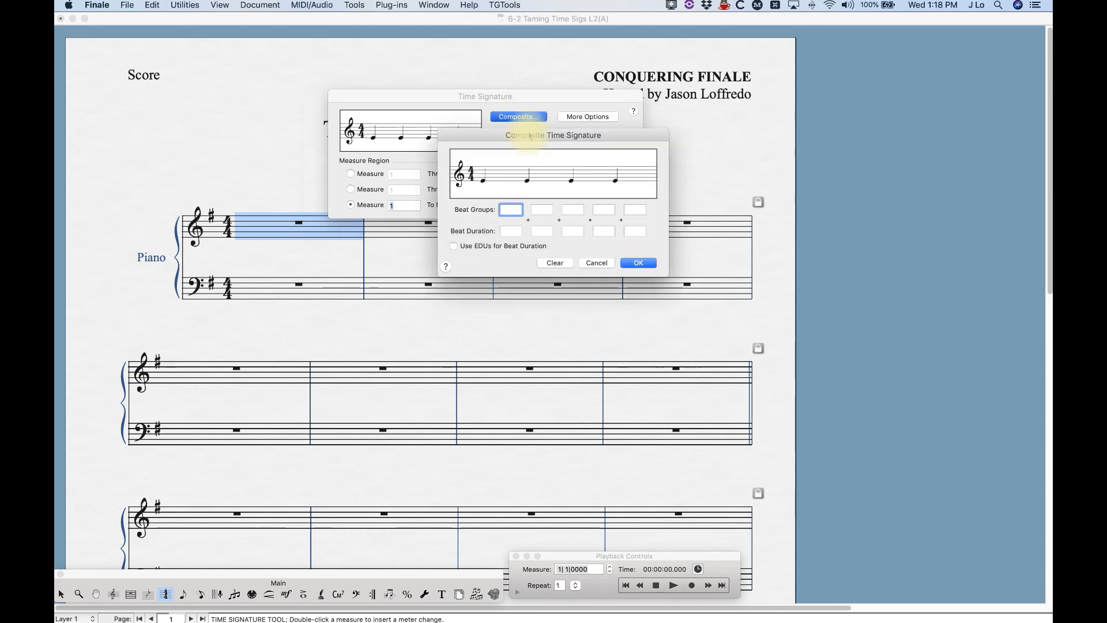
pyautogui.moveTo(538, 133)
pyautogui.mouseDown()
pyautogui.moveTo(444, 237)
pyautogui.moveTo(477, 225)
pyautogui.mouseUp()
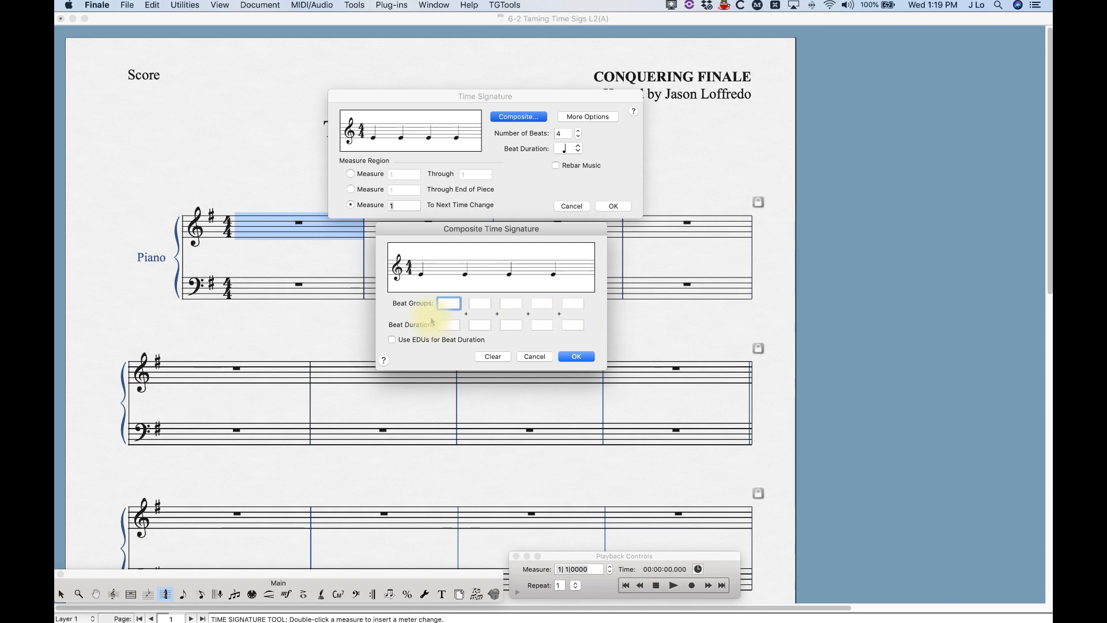
# Enter three separate beat groups of 2, 3 and 2, each with a beat duration of 8
pyautogui.press('shift')
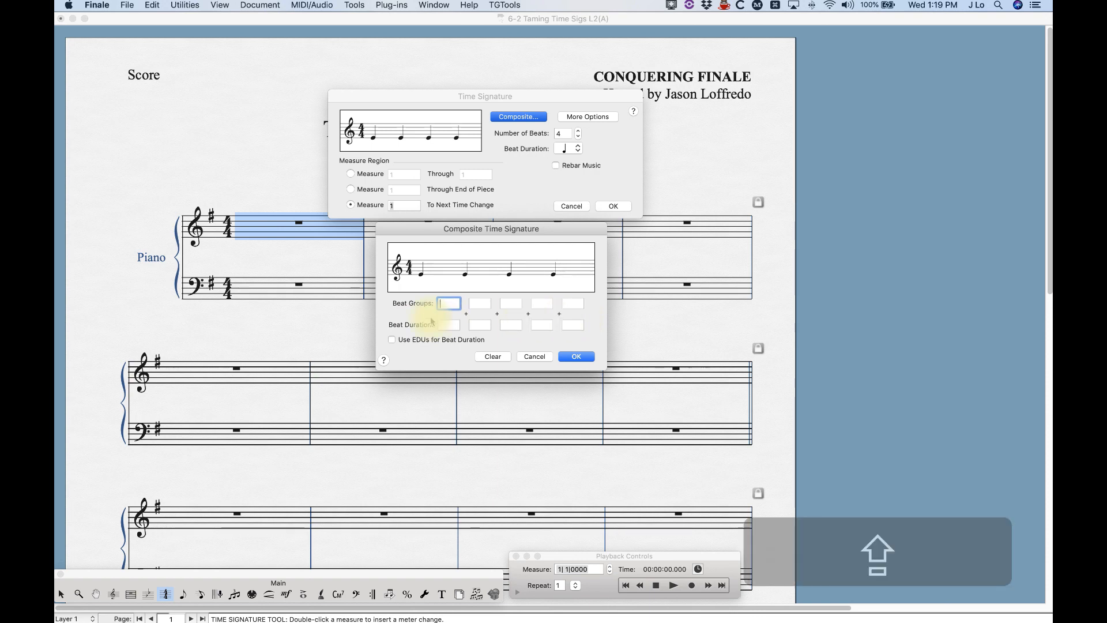
pyautogui.write('2')
pyautogui.click(481, 303)
pyautogui.write('3')
pyautogui.click(505, 304)
pyautogui.write('2')
pyautogui.click(452, 326)
pyautogui.write('8')
pyautogui.click(480, 326)
pyautogui.write('8')
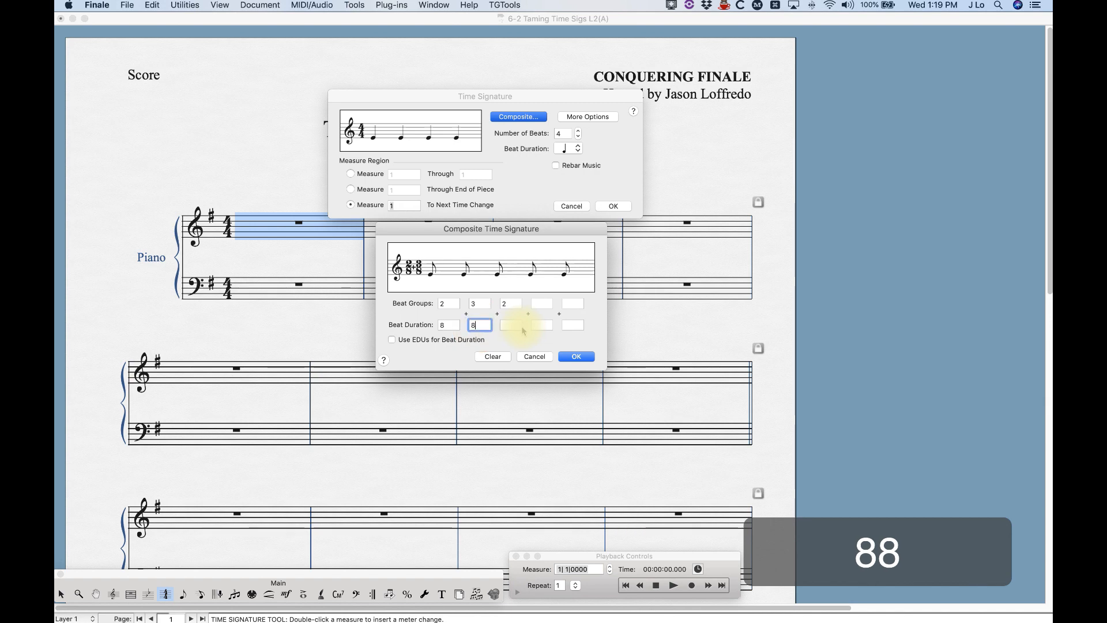
pyautogui.write('8')
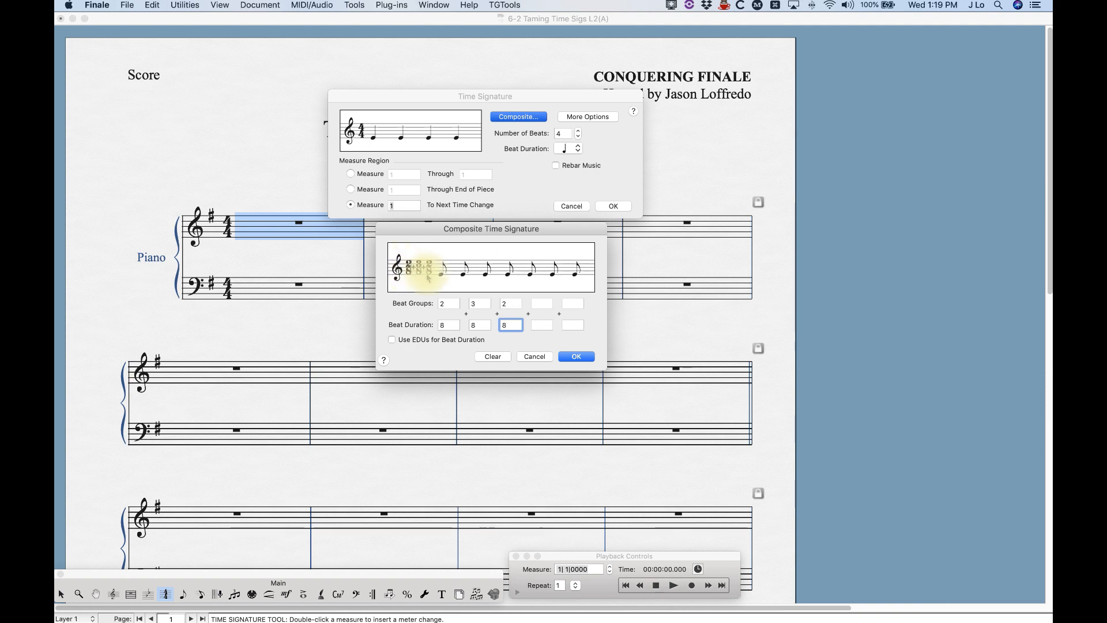
# Remove the second and third composite groups, then set the first beat group to 2+3+2 over 8 and accept it
pyautogui.moveTo(512, 326); pyautogui.dragTo(453, 326)
pyautogui.press('BackSpace')
pyautogui.press('BackSpace')
pyautogui.moveTo(518, 304); pyautogui.dragTo(455, 302)
pyautogui.press('BackSpace')
pyautogui.press('BackSpace')
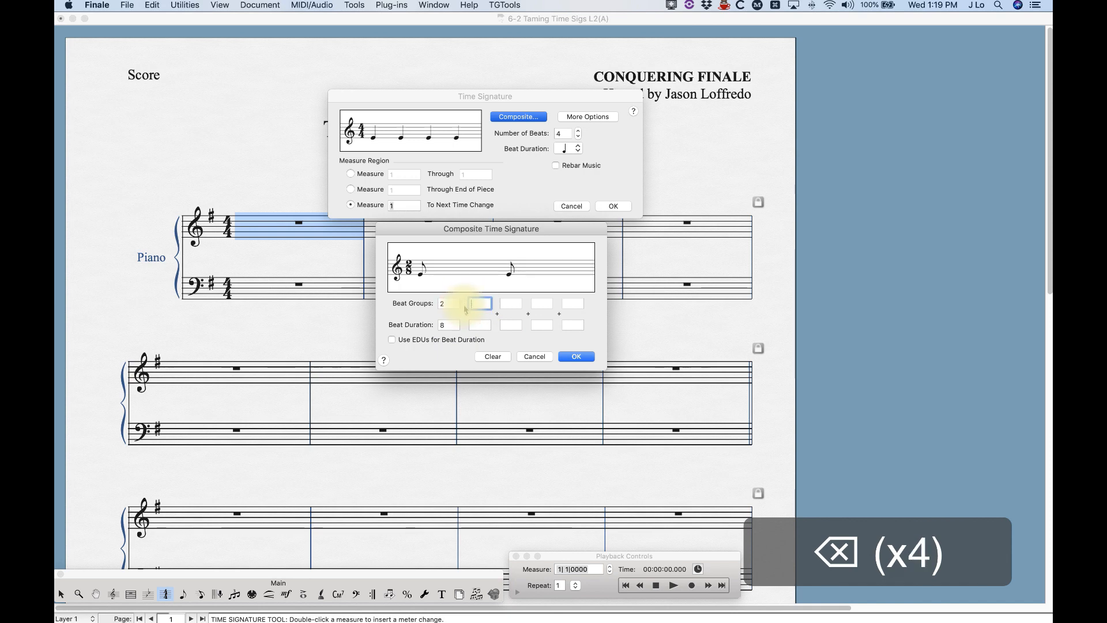
pyautogui.click(448, 304)
pyautogui.write('+3+2')
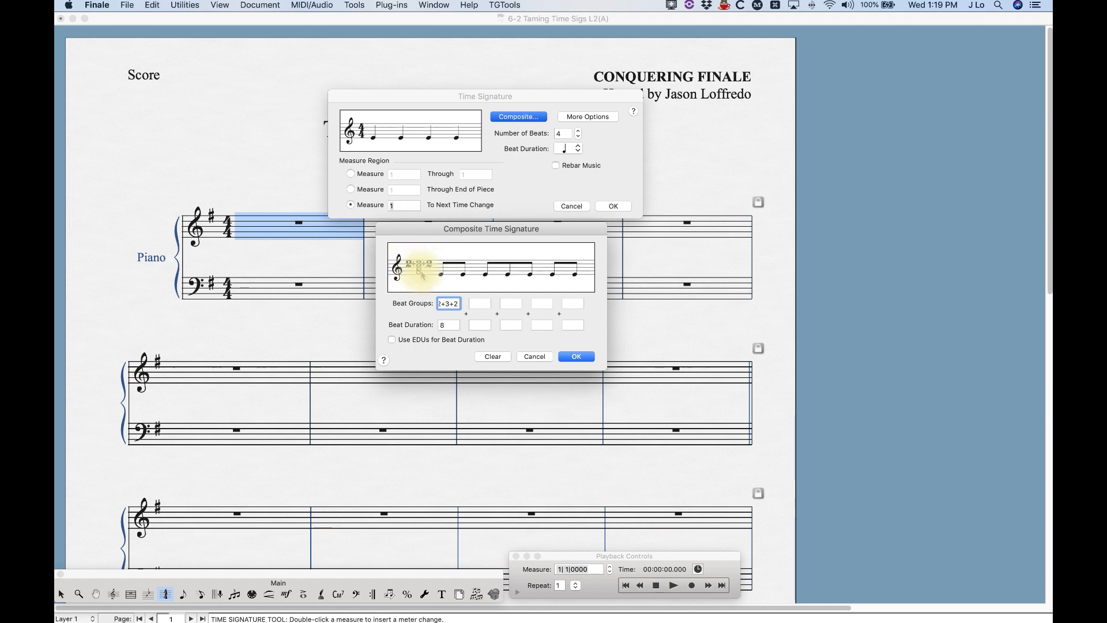
pyautogui.click(577, 357)
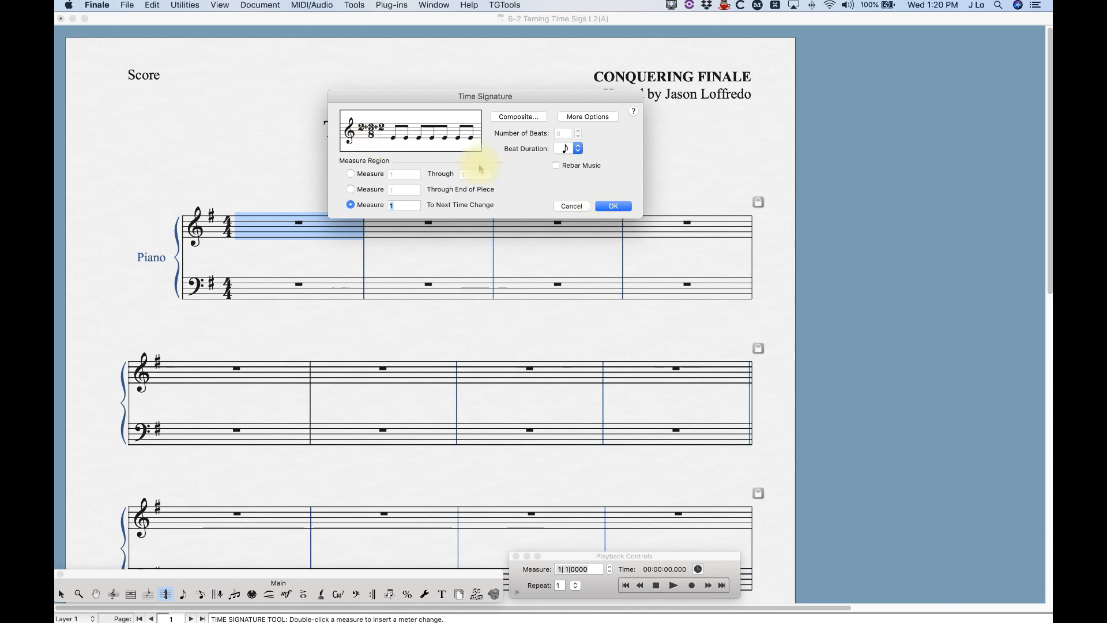
# Use a different time signature for display, set to 7 eighth-note beats, and apply the meter from measure 1
pyautogui.click(588, 117)
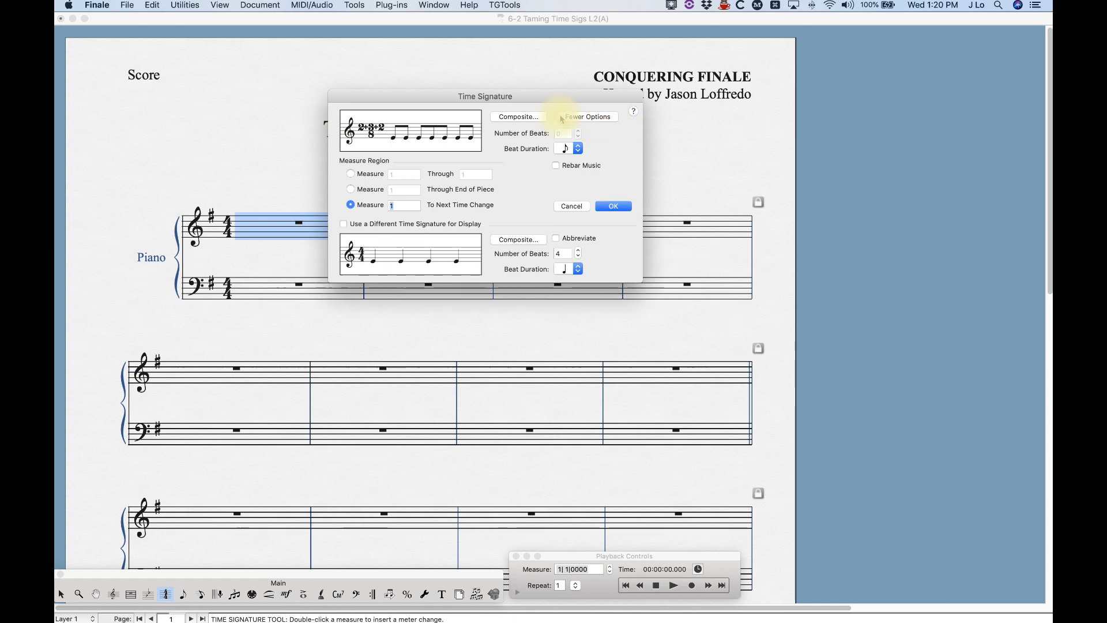
pyautogui.click(344, 224)
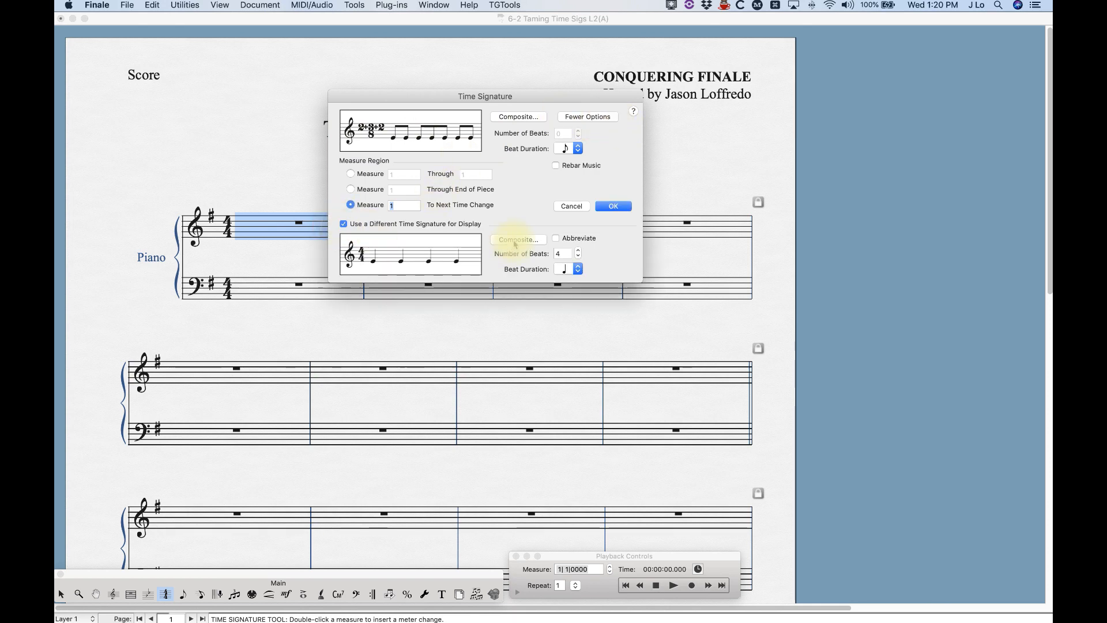
pyautogui.click(577, 251)
pyautogui.click(576, 251)
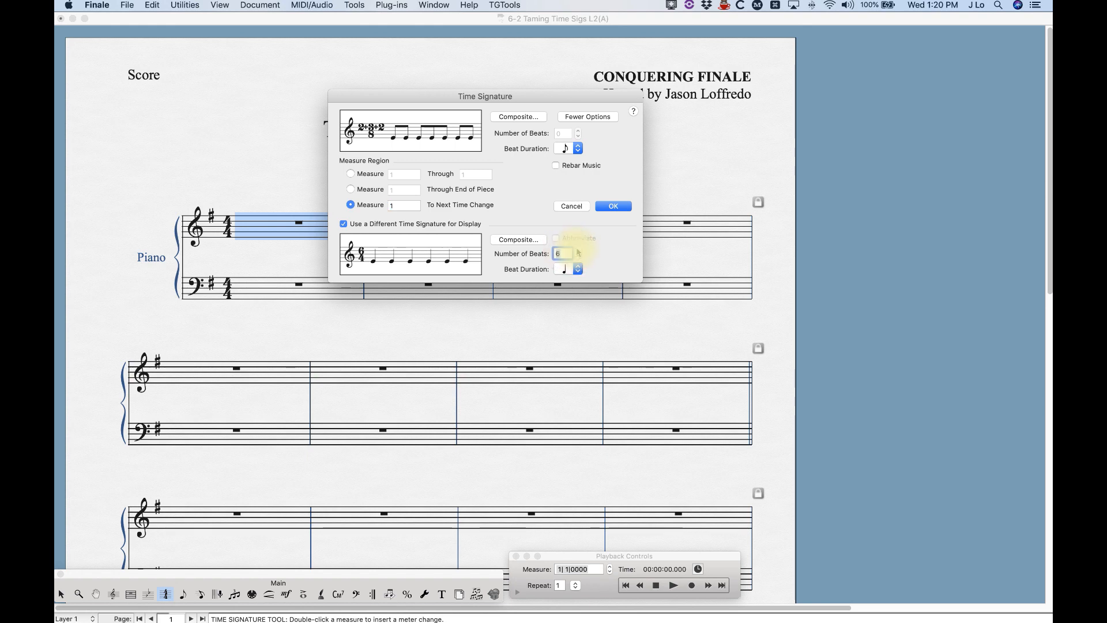
pyautogui.click(578, 250)
pyautogui.click(577, 269)
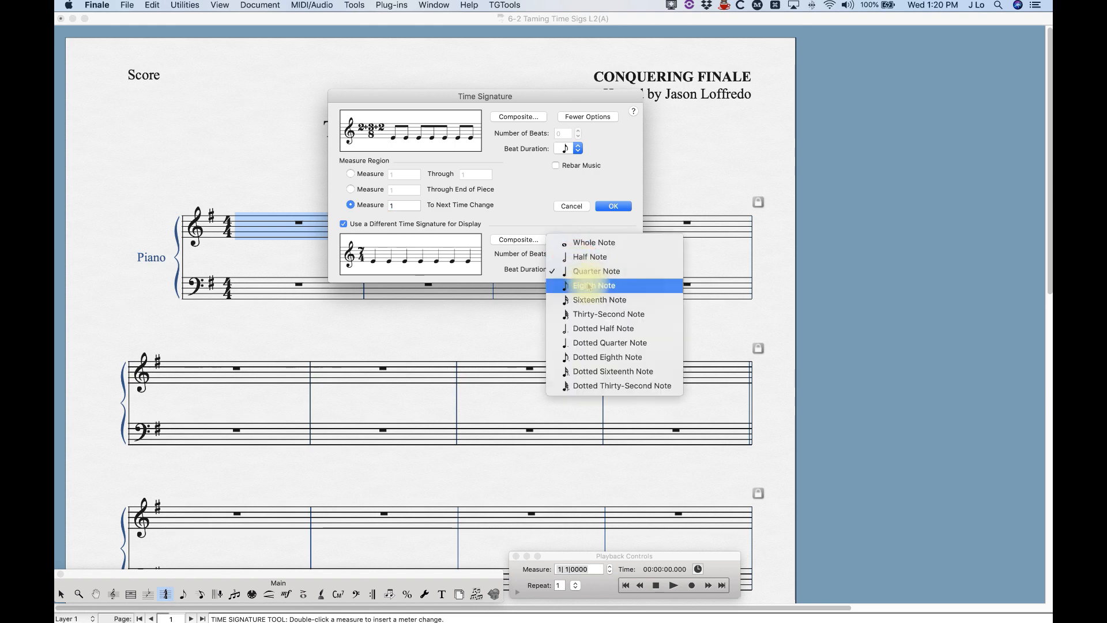
pyautogui.click(588, 285)
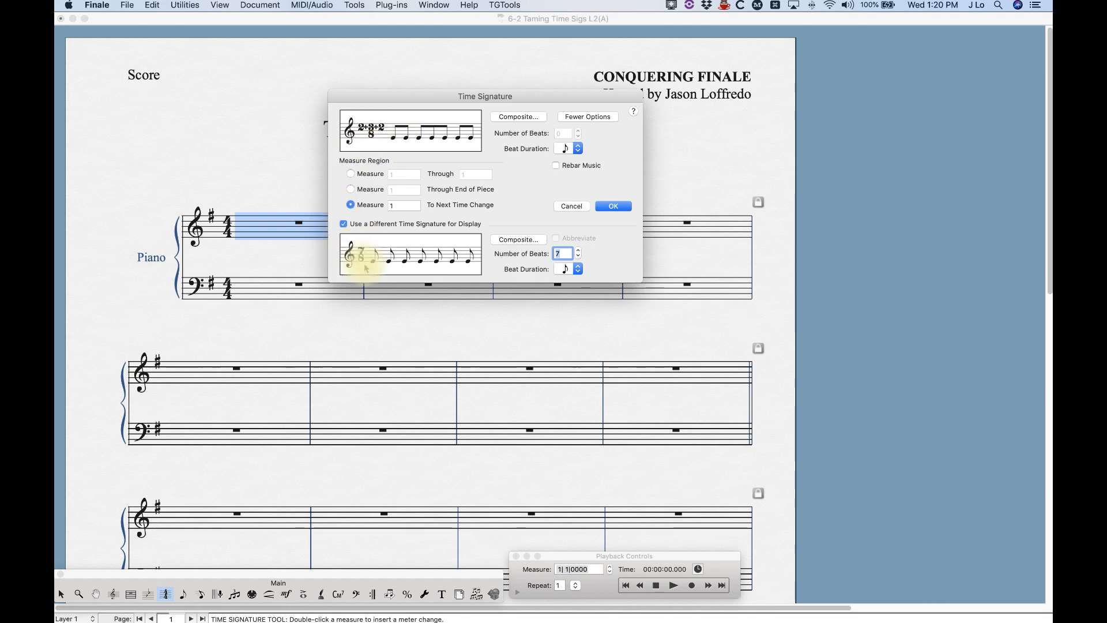
pyautogui.click(609, 207)
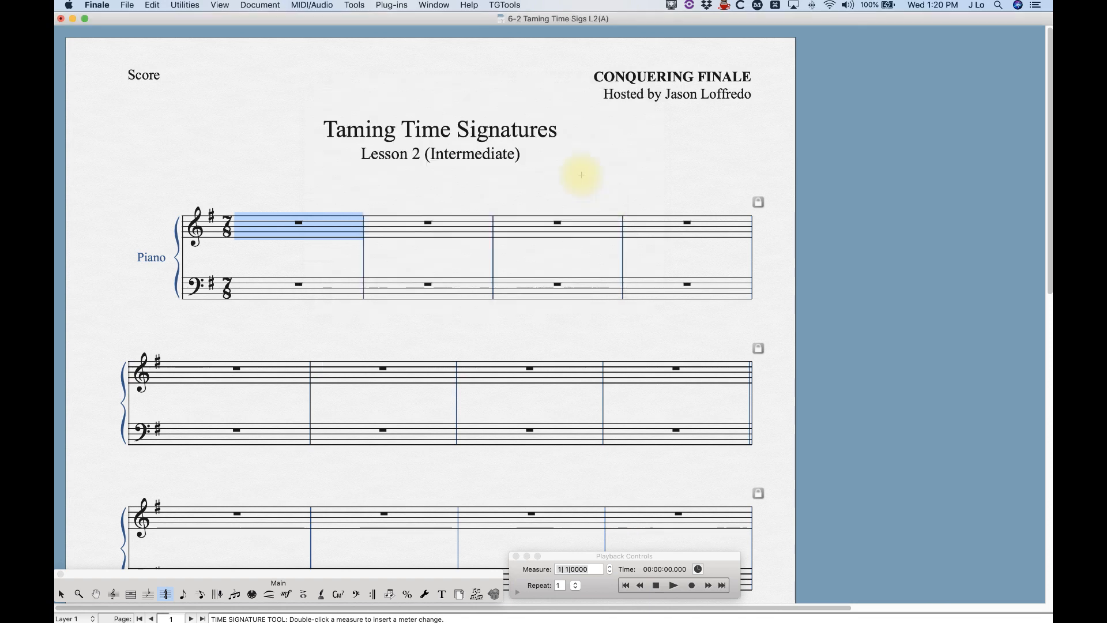
# Enter seven ascending eighth notes from G to F sharp in the treble staff of measure 1 with Speedy Entry
pyautogui.click(200, 594)
pyautogui.click(259, 232)
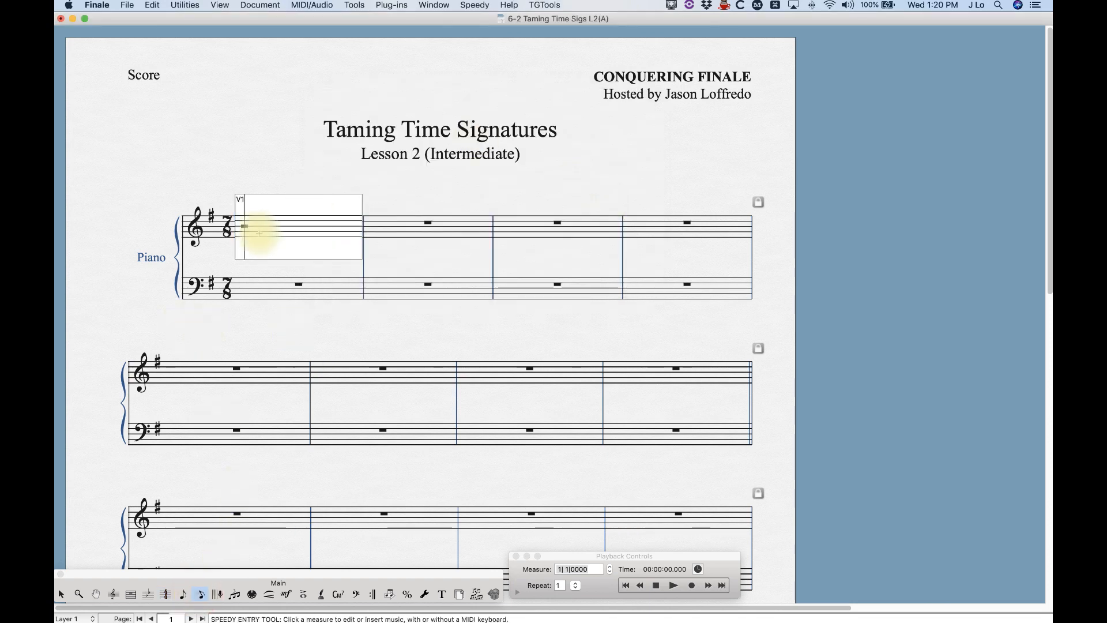
pyautogui.press('4')
pyautogui.press('4')
pyautogui.press('4')
pyautogui.press('4')
pyautogui.press('4')
pyautogui.press('4')
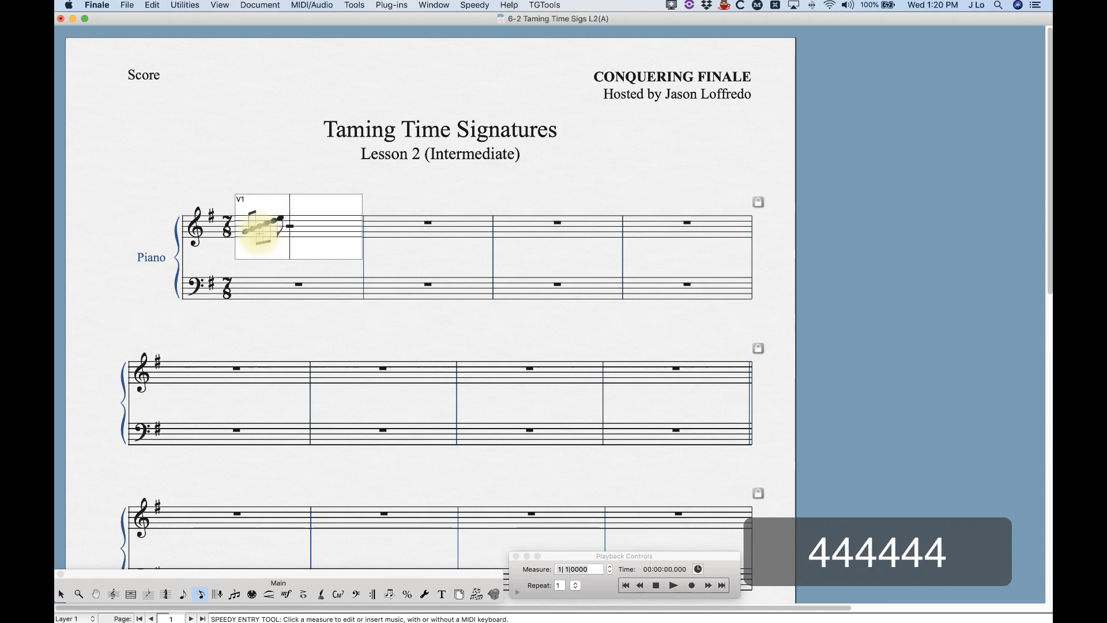
pyautogui.press('4')
pyautogui.click(262, 188)
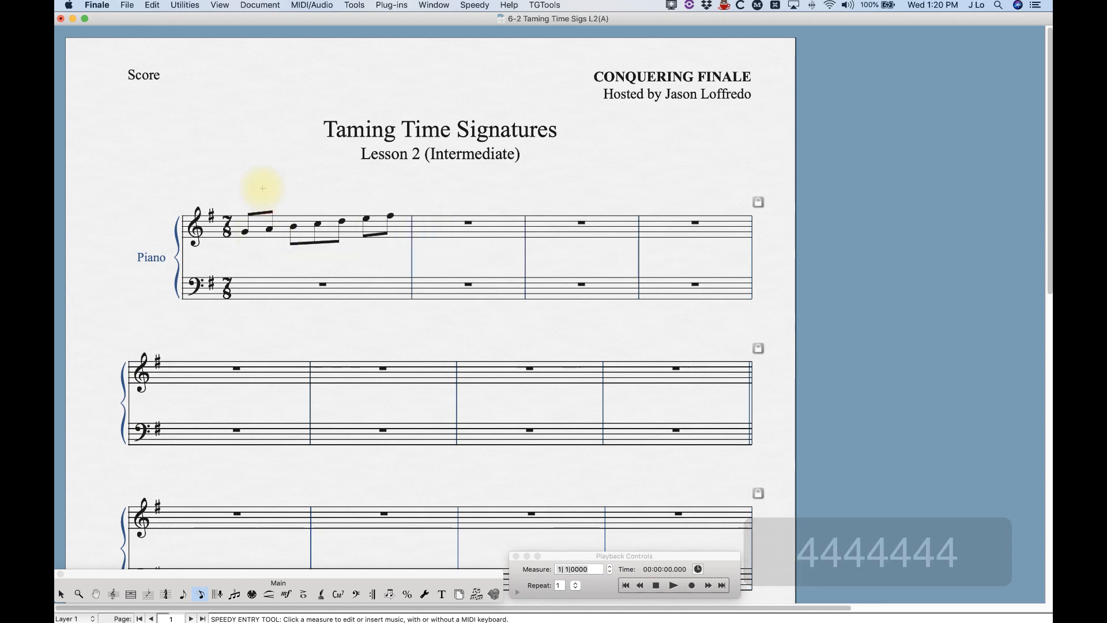
# Clear the eighth notes from measure 1 of the treble staff
pyautogui.press('Escape')
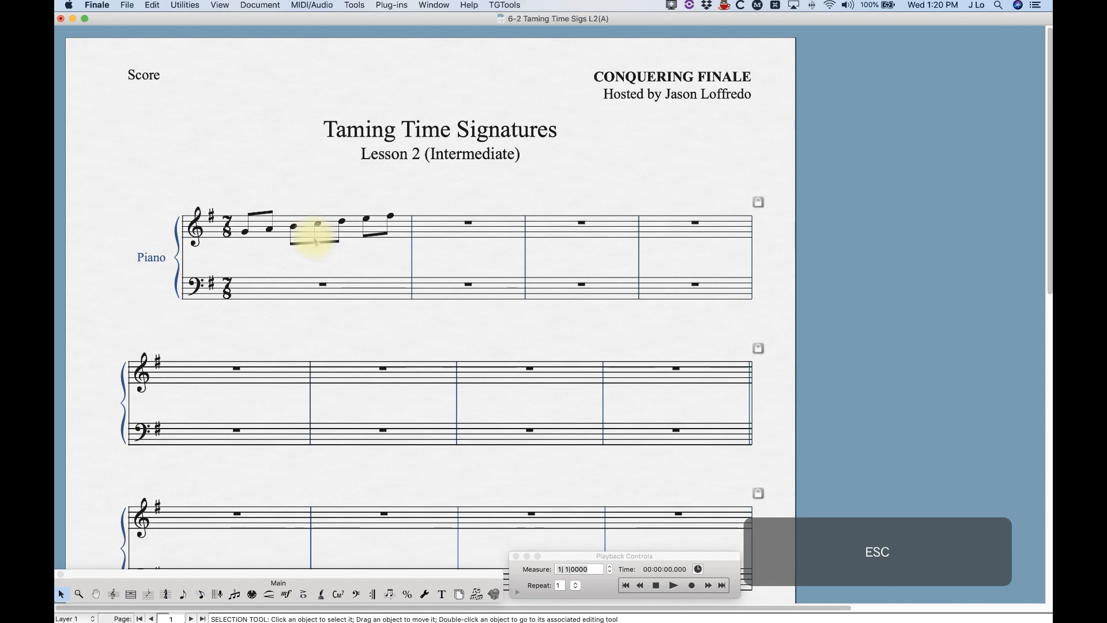
pyautogui.click(301, 233)
pyautogui.press('BackSpace')
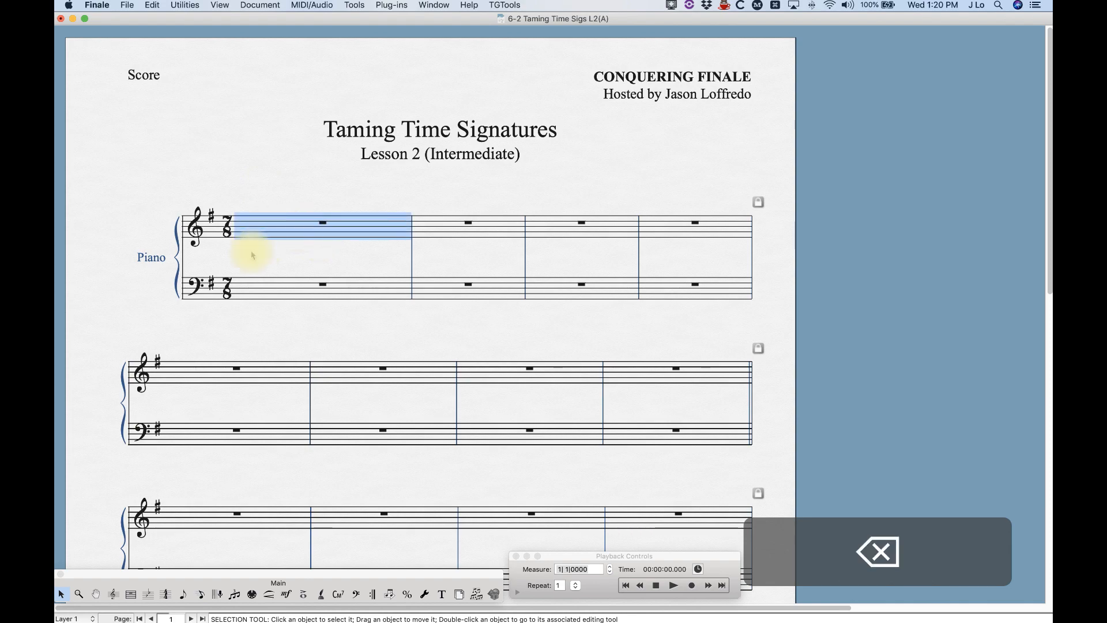
# Change the time signature to 4/4 starting at measure 1
pyautogui.rightClick(278, 233)
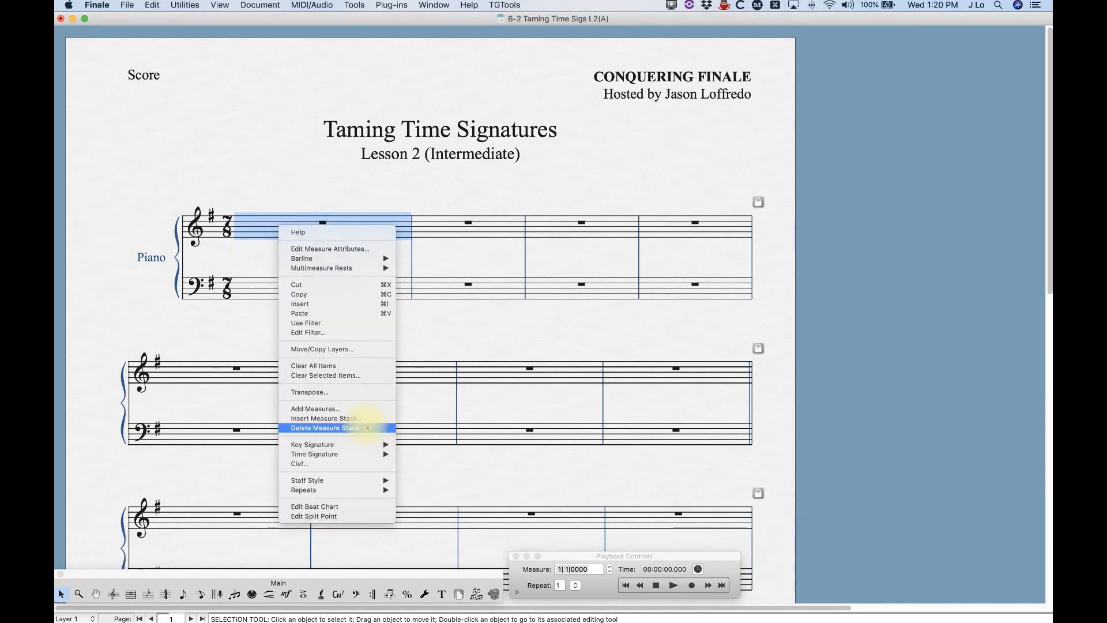
pyautogui.moveTo(366, 454)
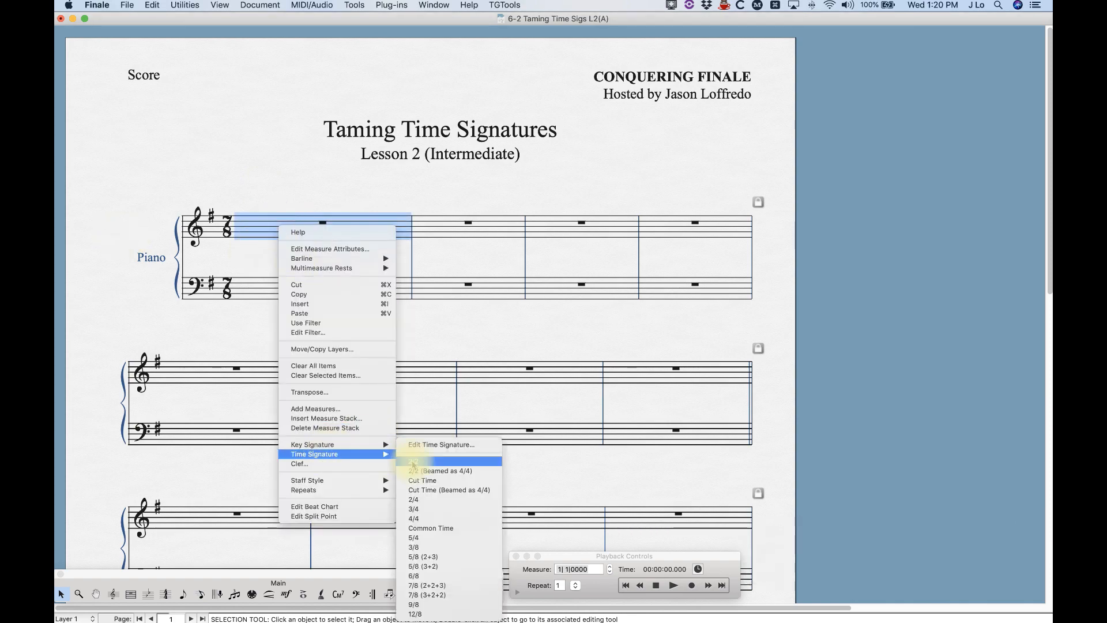
pyautogui.click(413, 518)
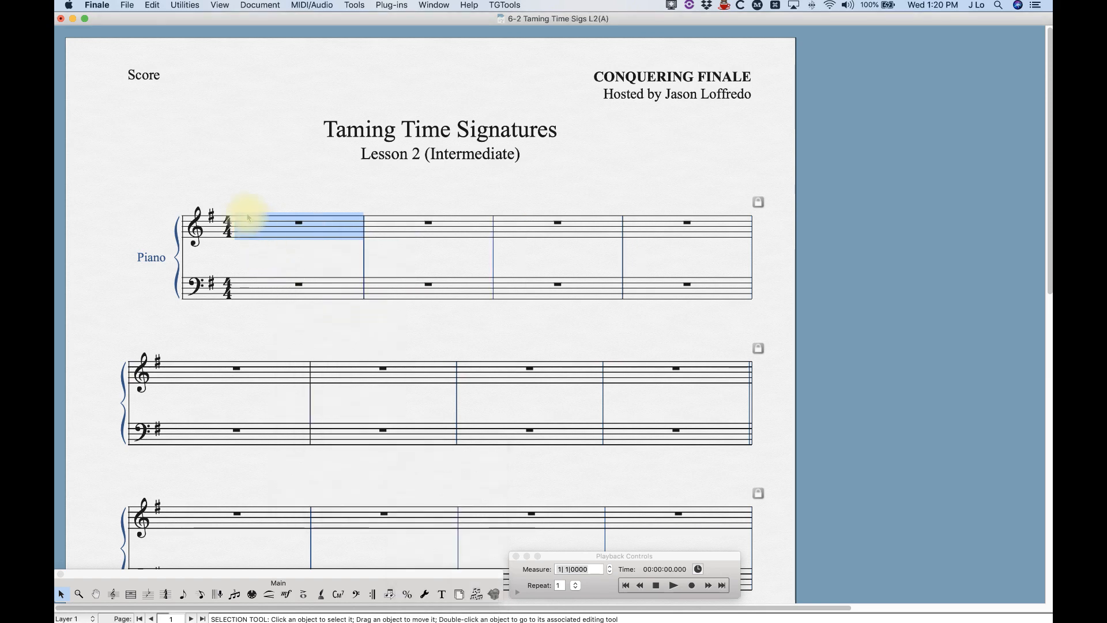
pyautogui.click(221, 191)
# Open the time signature settings for measure 1 and review the available beat durations
pyautogui.click(165, 594)
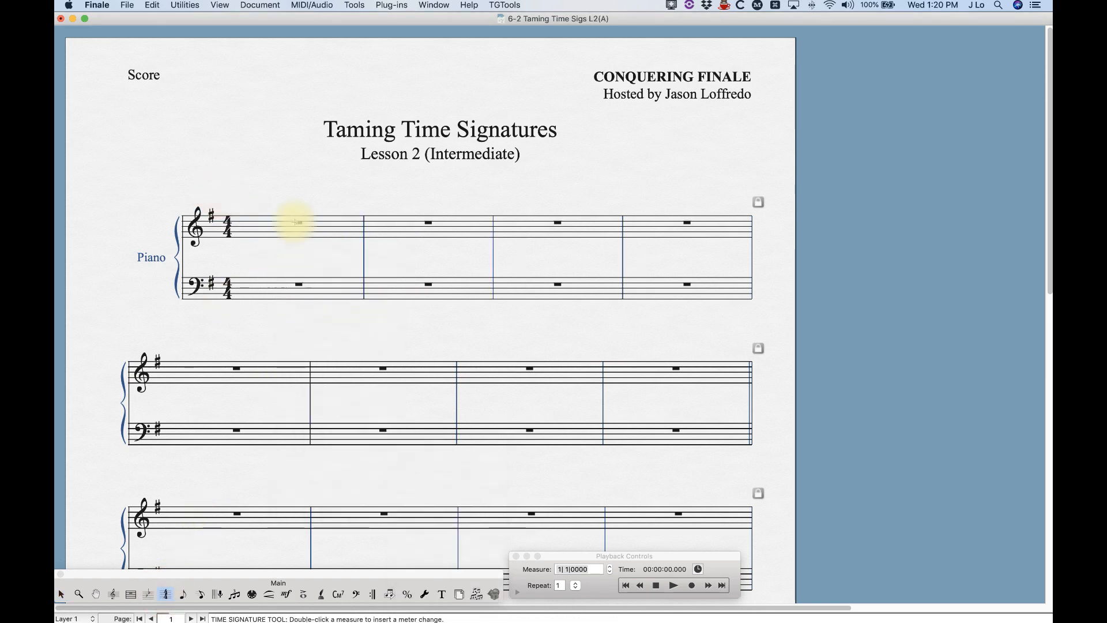
pyautogui.doubleClick(296, 220)
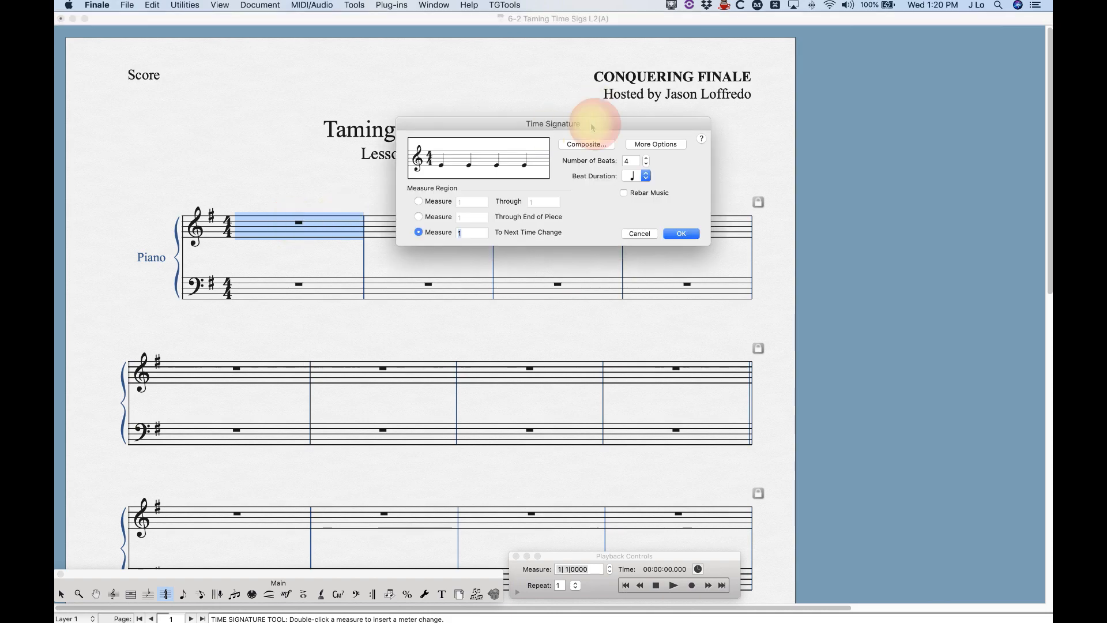
pyautogui.moveTo(594, 123); pyautogui.dragTo(562, 105)
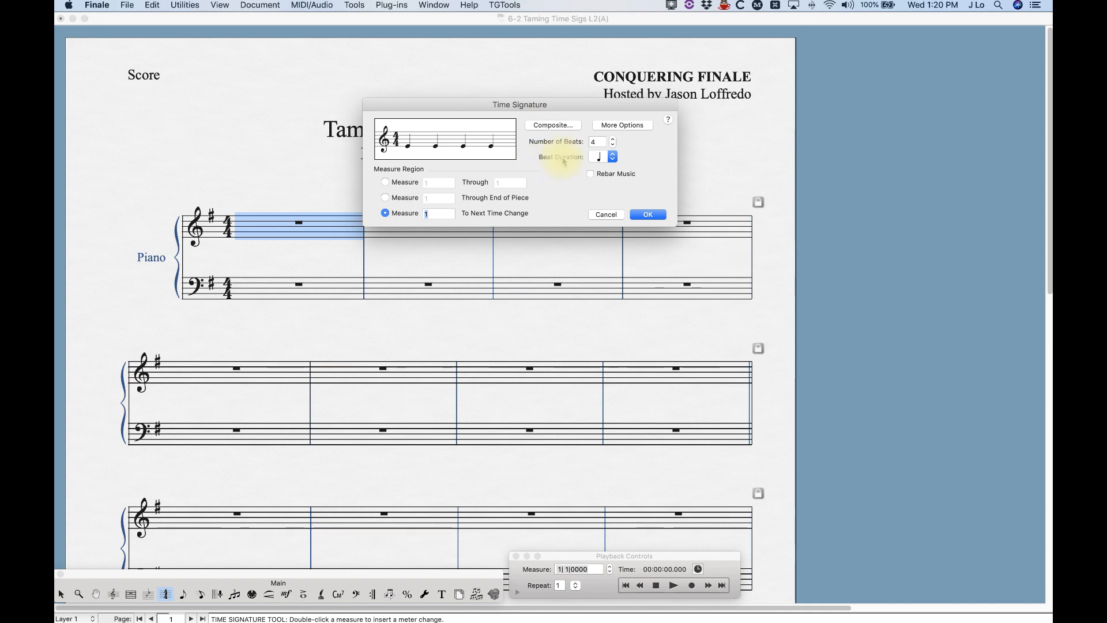
pyautogui.click(612, 157)
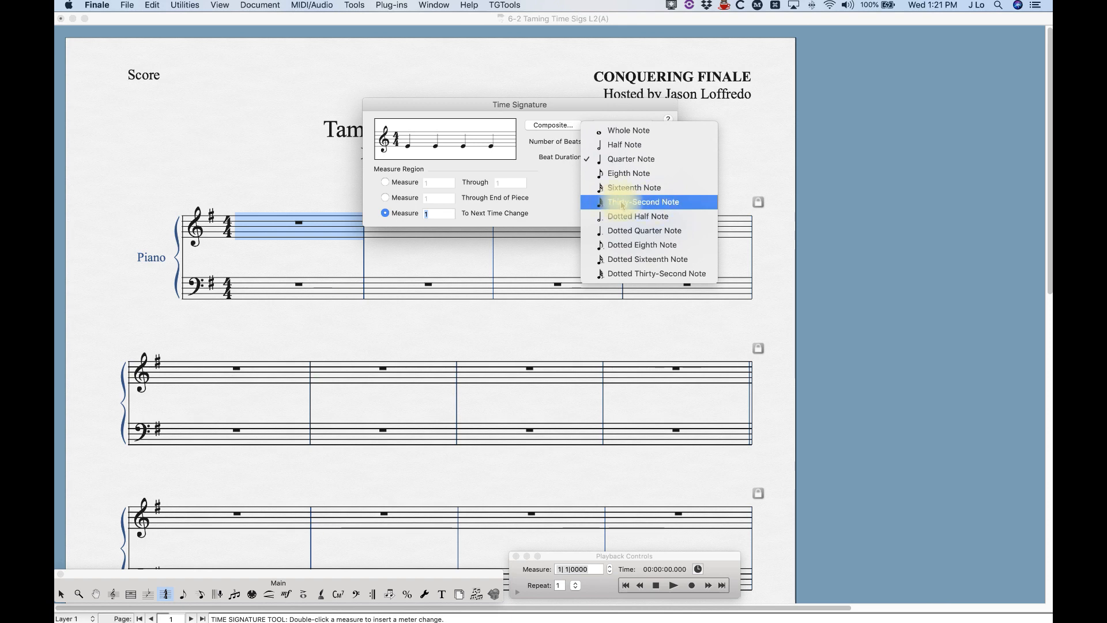
pyautogui.click(541, 187)
# Define a composite time signature with a first beat group of 4+3 and a beat duration of 16
pyautogui.click(552, 125)
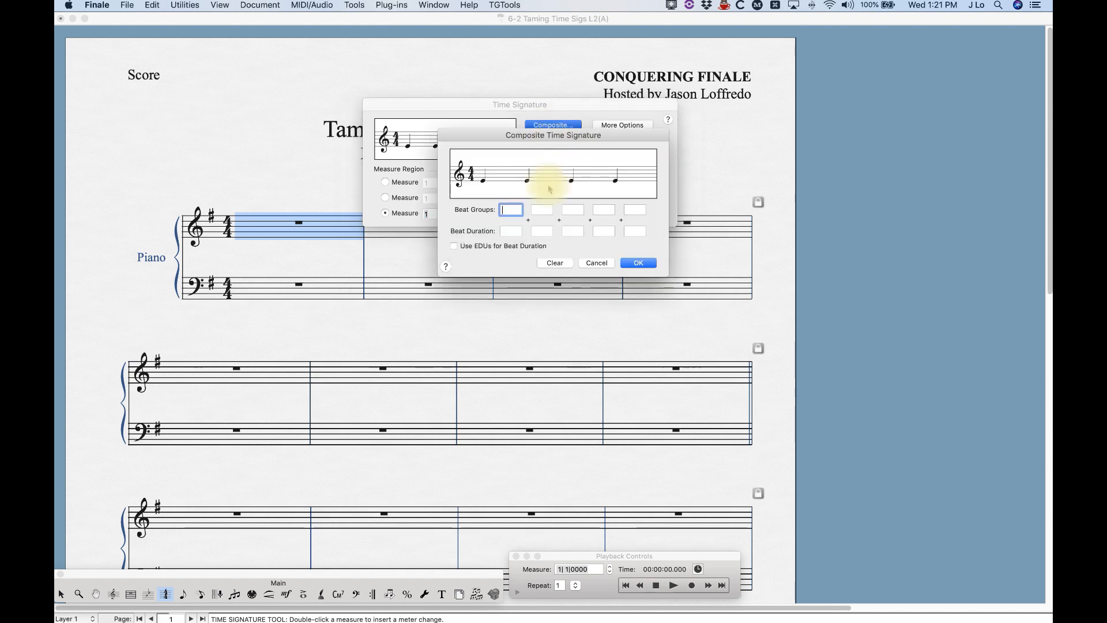
pyautogui.moveTo(529, 136); pyautogui.dragTo(492, 240)
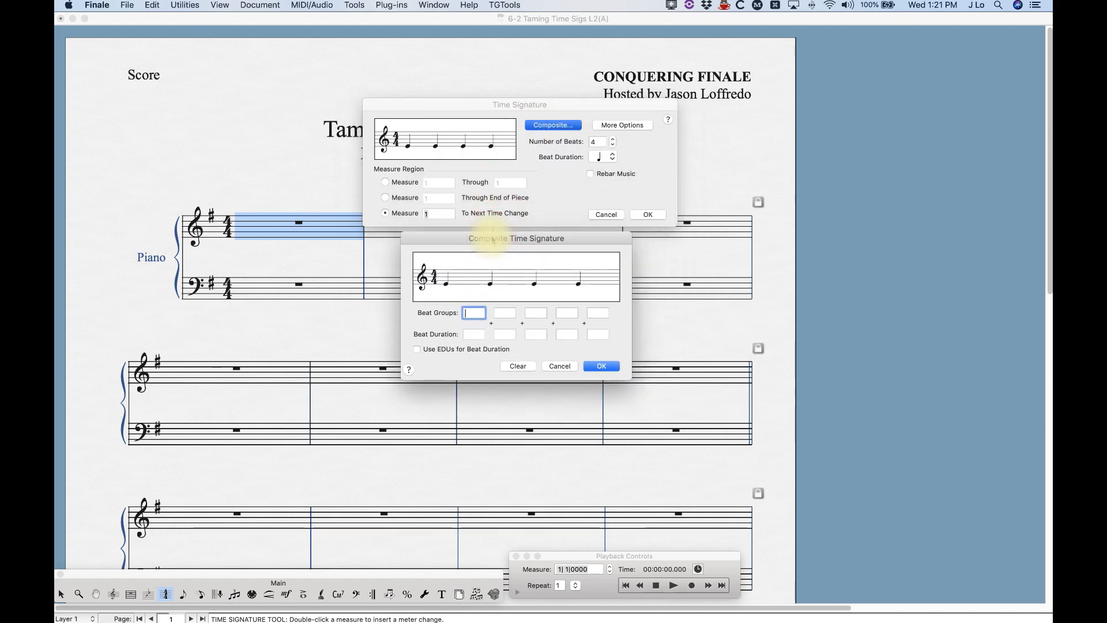
pyautogui.click(473, 312)
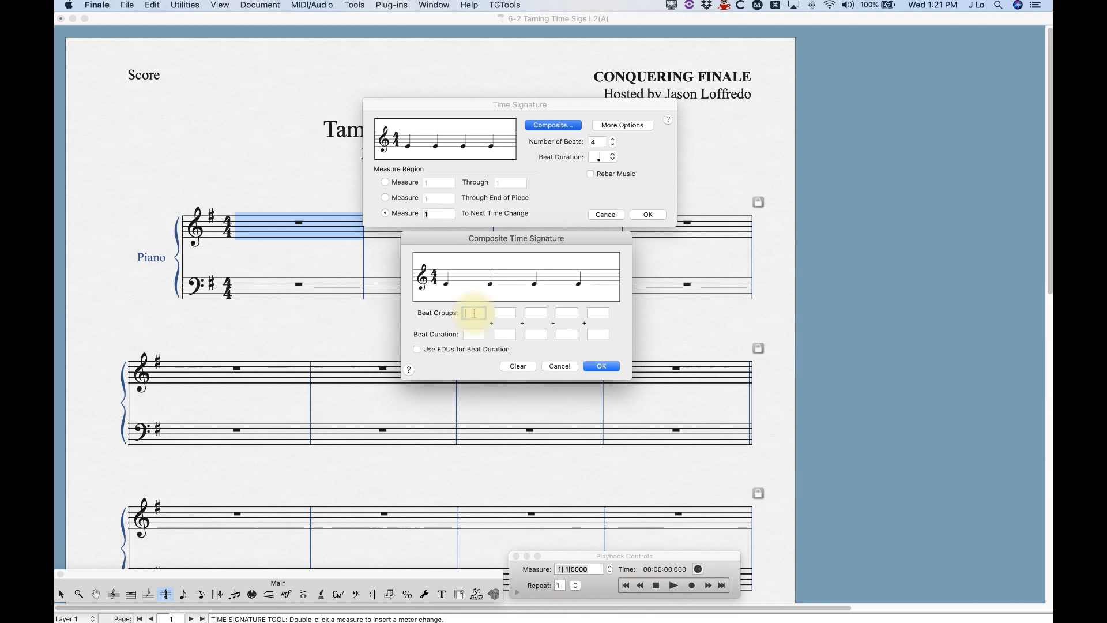
pyautogui.write('4+')
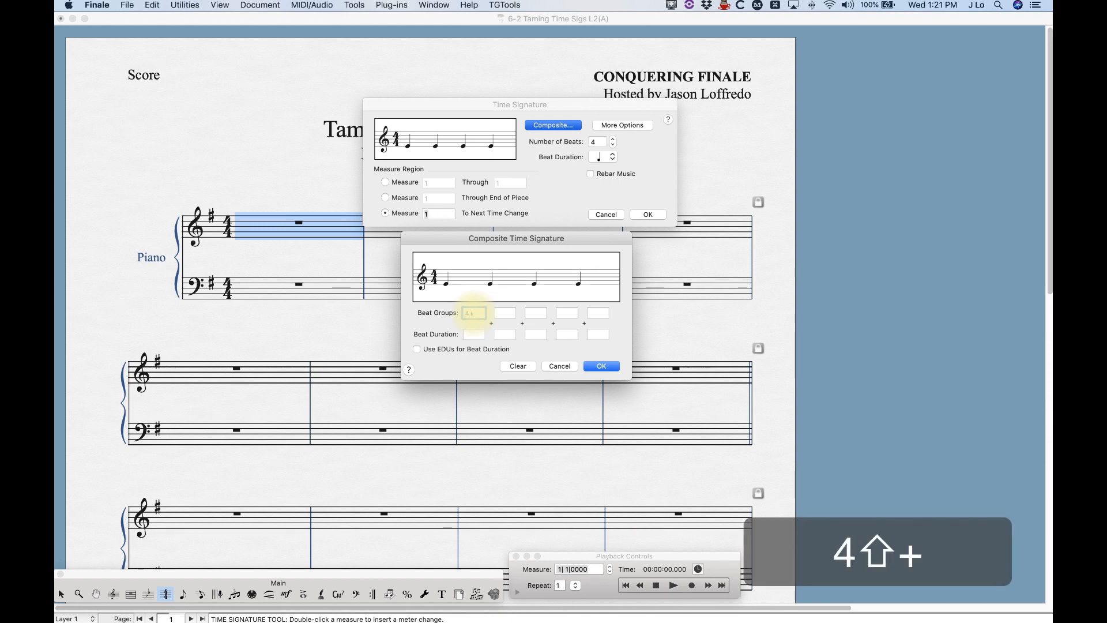
pyautogui.write('3')
pyautogui.write('16')
# Try beat durations of 32, 64, 128, 256 and 4096 for the 4+3 composite group
pyautogui.moveTo(481, 336); pyautogui.dragTo(427, 335)
pyautogui.write('32')
pyautogui.moveTo(472, 336); pyautogui.dragTo(438, 335)
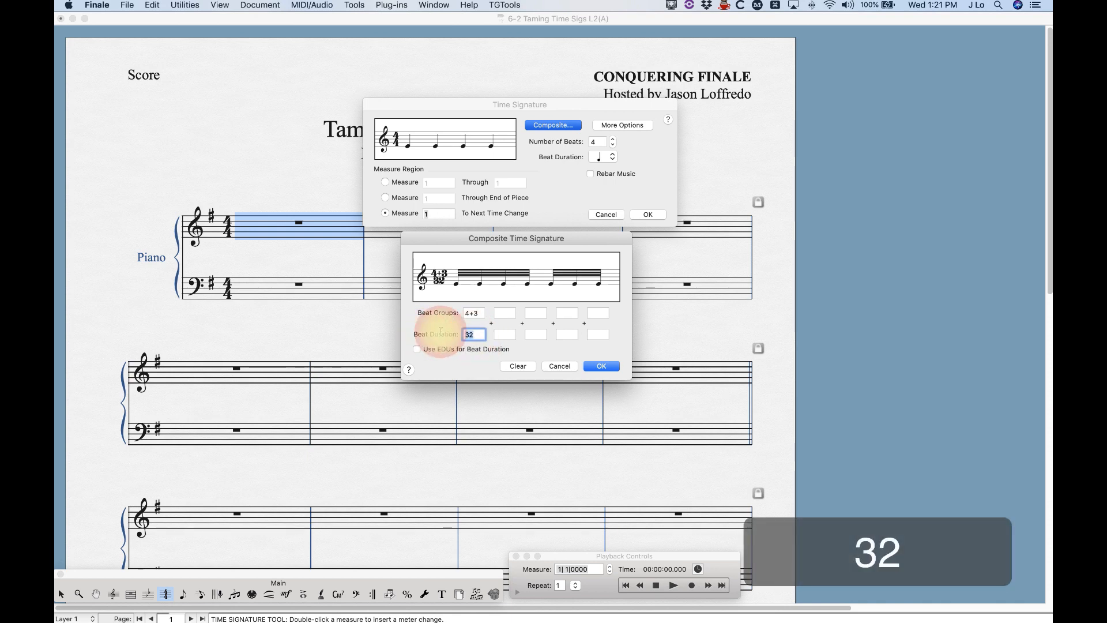
pyautogui.write('64')
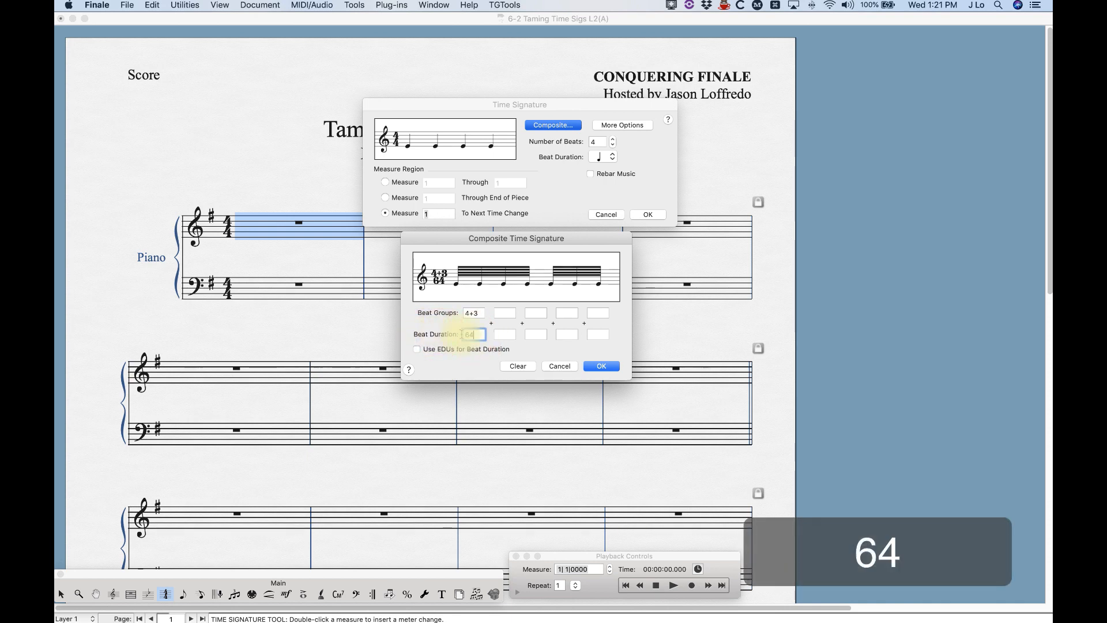
pyautogui.moveTo(480, 337); pyautogui.dragTo(421, 334)
pyautogui.write('128')
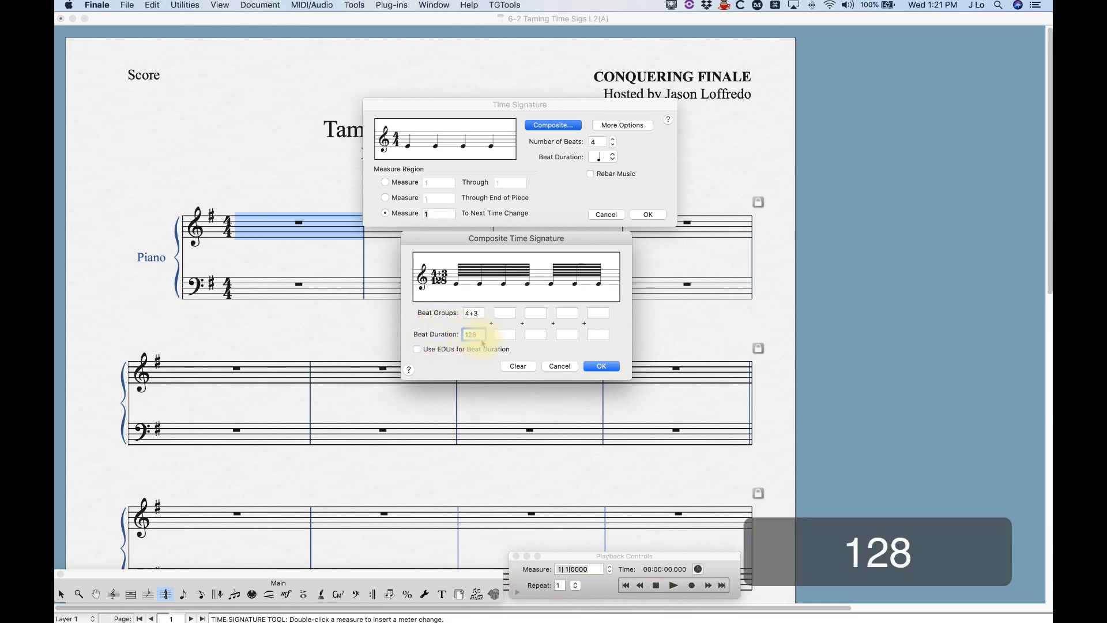
pyautogui.moveTo(482, 342); pyautogui.dragTo(424, 330)
pyautogui.write('256')
pyautogui.doubleClick(483, 335)
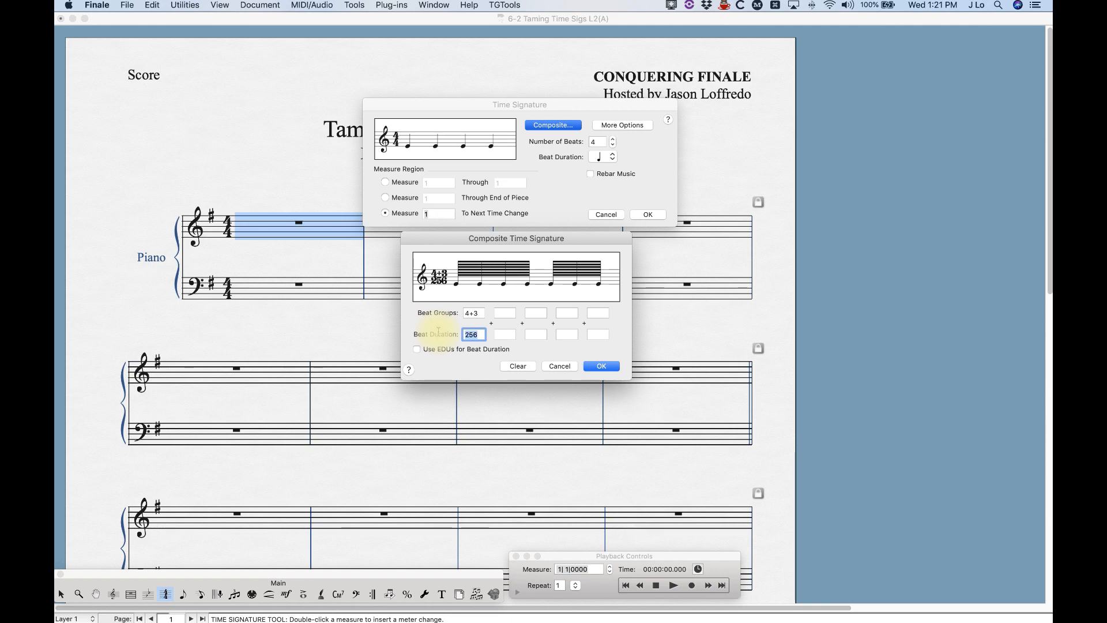
pyautogui.write('4096')
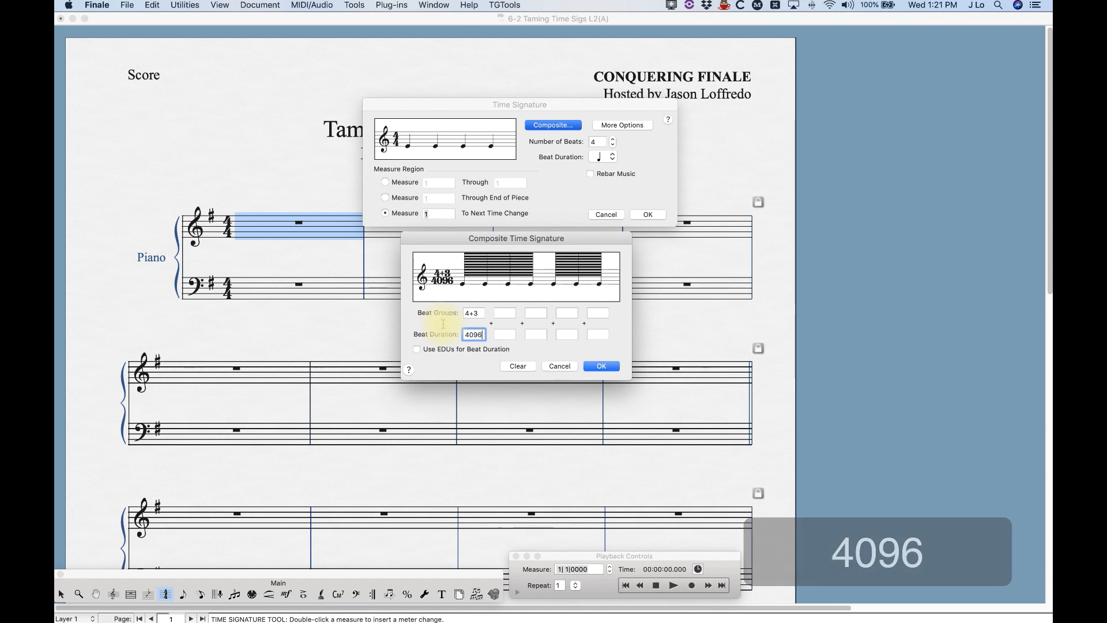
# Clear the beat duration and the 4+3 beat group from the composite time signature
pyautogui.doubleClick(480, 335)
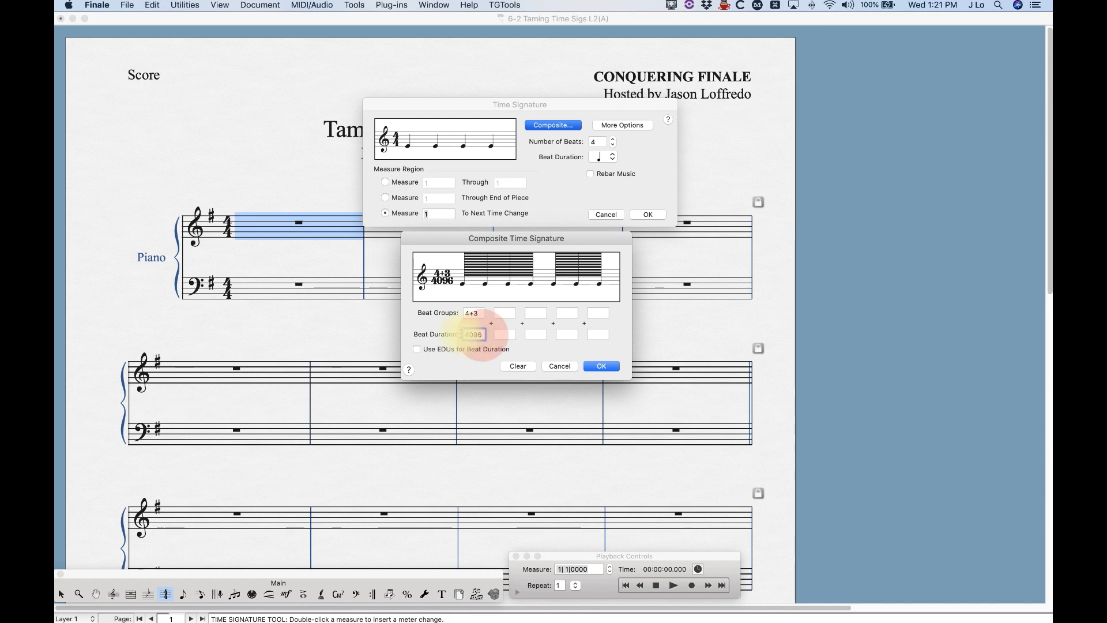
pyautogui.press('BackSpace')
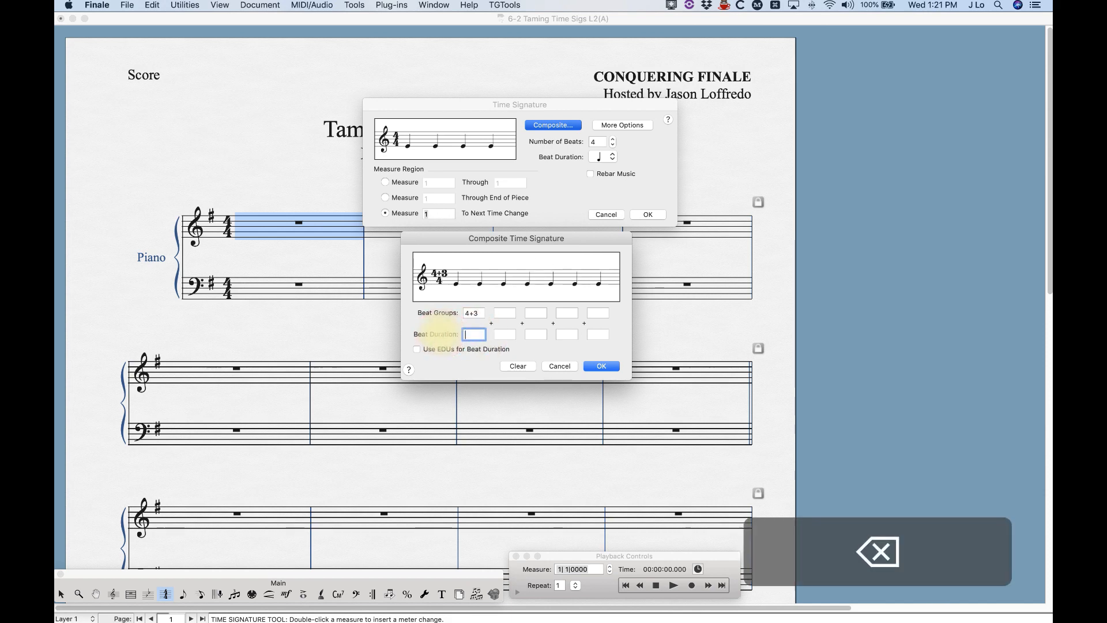
pyautogui.click(483, 316)
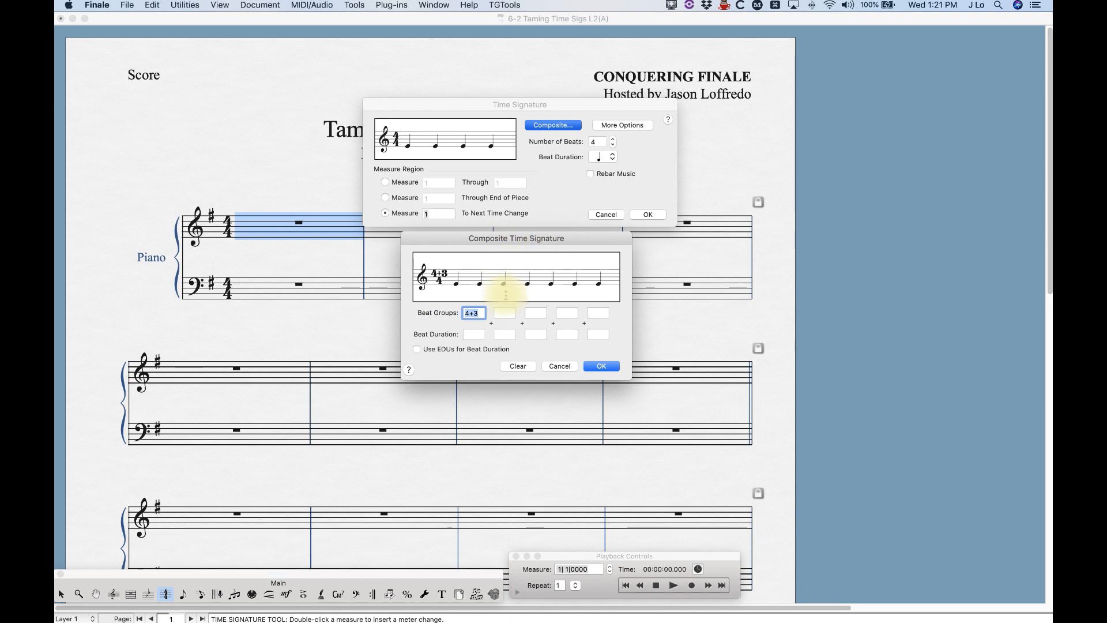
pyautogui.press('BackSpace')
pyautogui.click(473, 334)
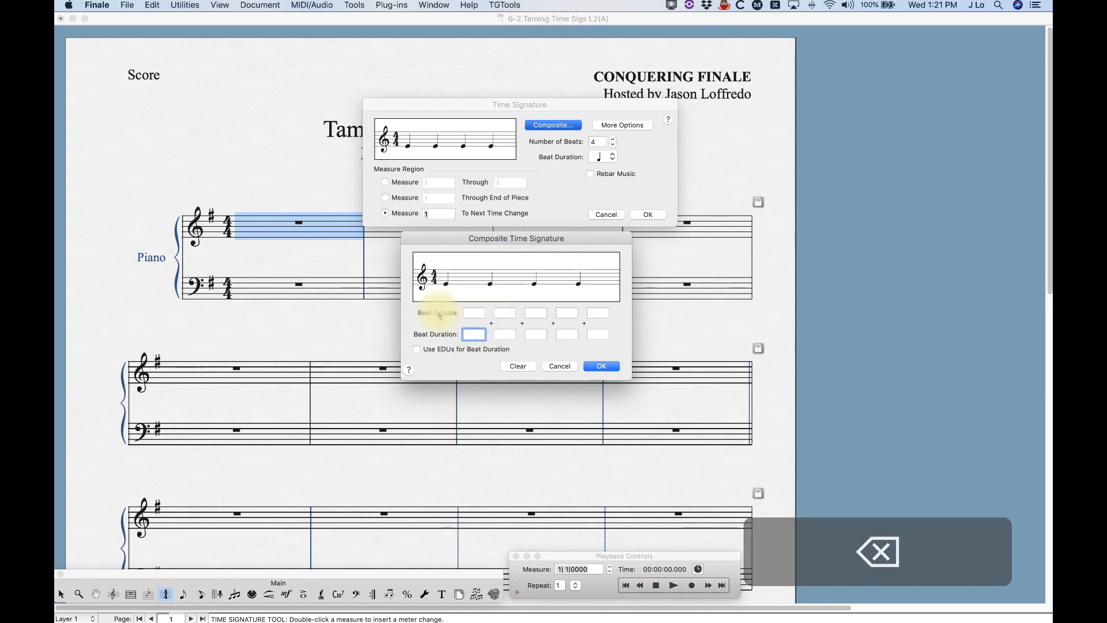
# Set the first composite group to 3.5 beats with a beat duration of 4 and apply the meter from measure 1
pyautogui.write('4')
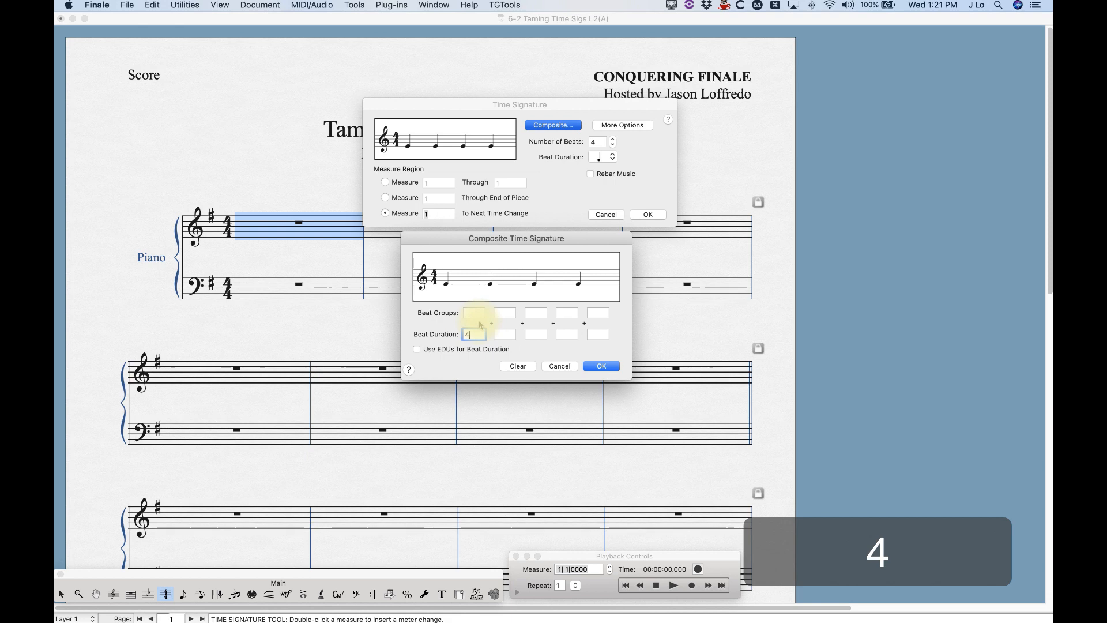
pyautogui.click(476, 314)
pyautogui.write('3')
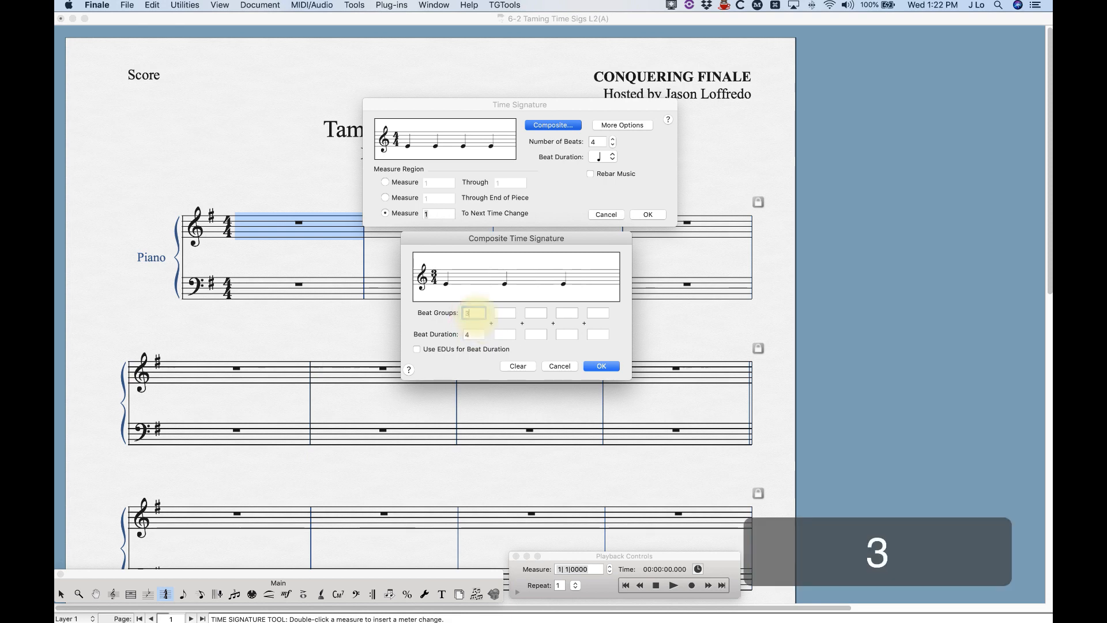
pyautogui.write('.5')
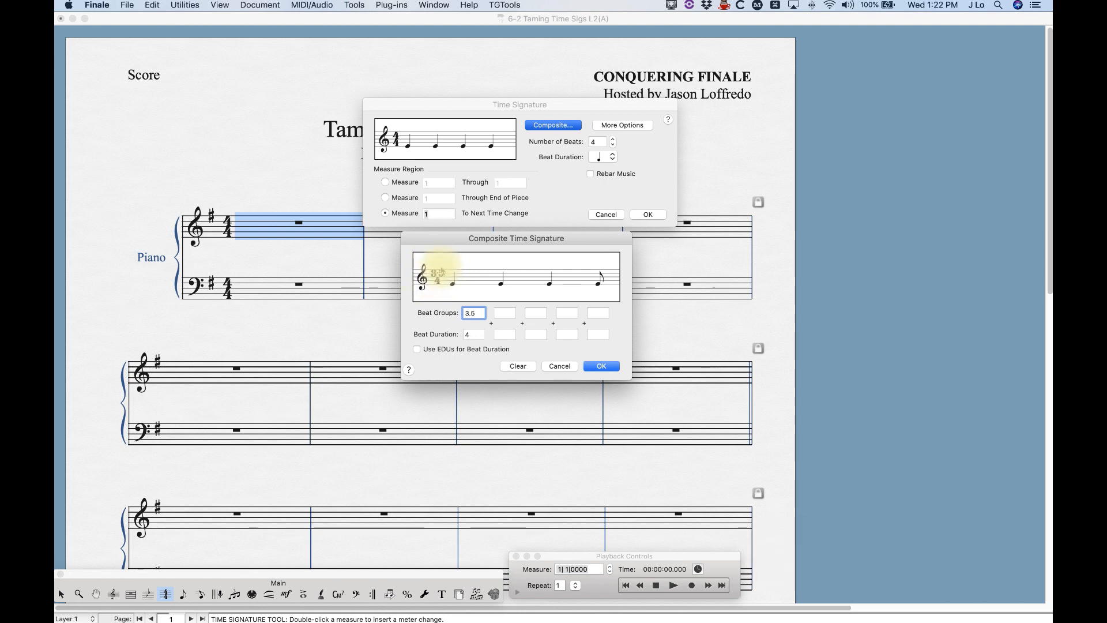
pyautogui.click(605, 368)
pyautogui.click(649, 215)
# Enter seven ascending eighth notes from G to F sharp in the treble staff of measure 1 with Speedy Entry
pyautogui.click(200, 594)
pyautogui.click(261, 235)
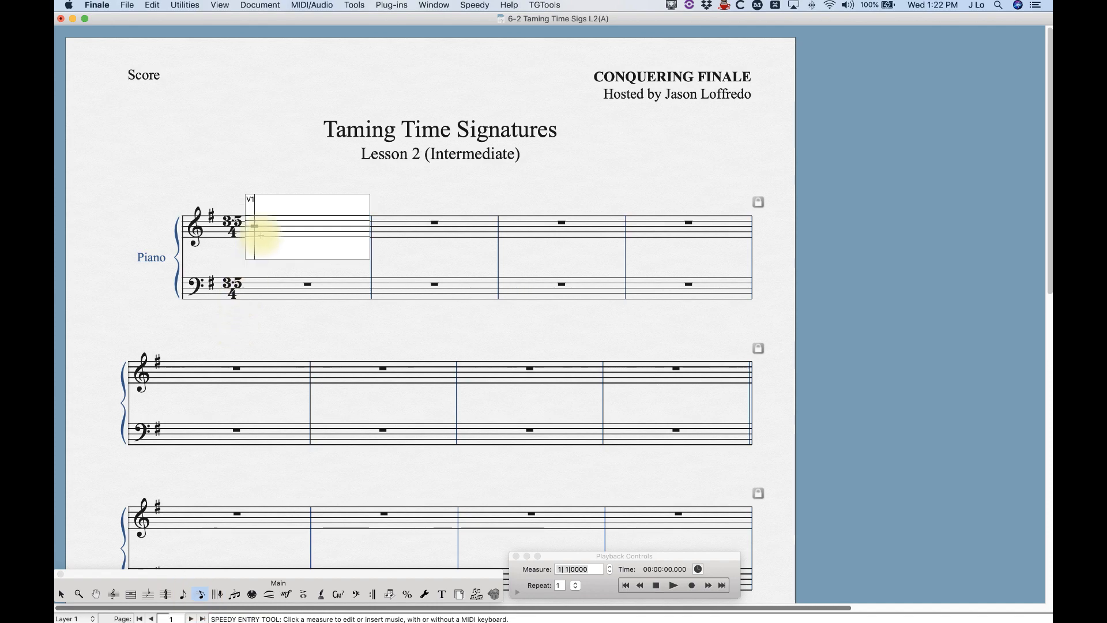
pyautogui.press('4')
pyautogui.press('4')
pyautogui.press('4')
pyautogui.press('4')
pyautogui.press('4')
pyautogui.press('4')
pyautogui.press('4')
pyautogui.click(284, 194)
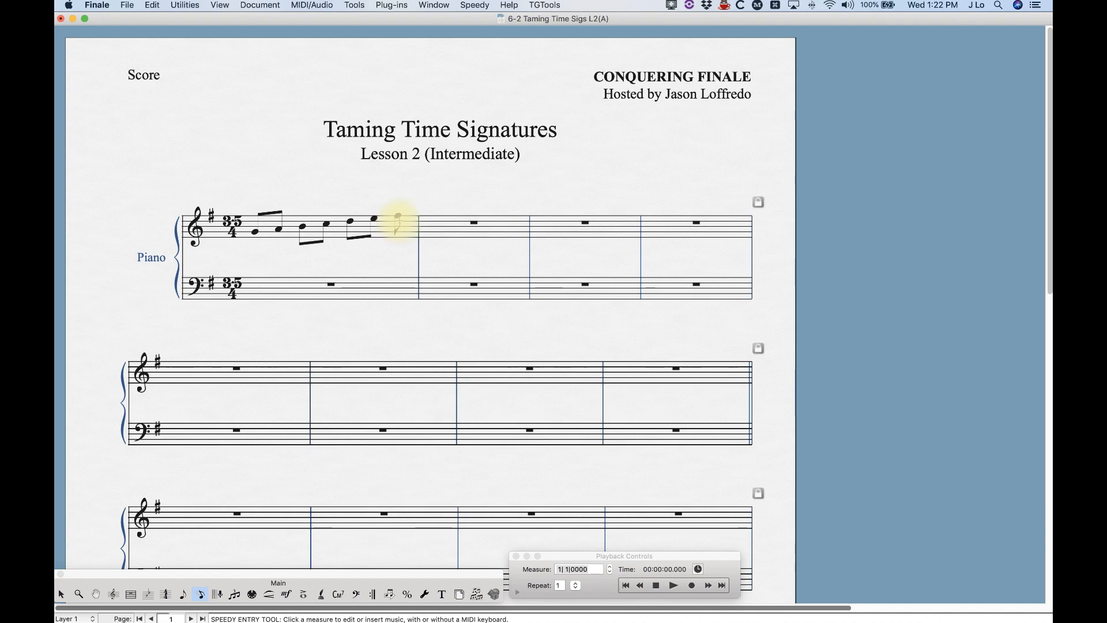
# Clear the eighth notes from measure 1 of the treble staff and reopen its composite time signature settings
pyautogui.press('Escape')
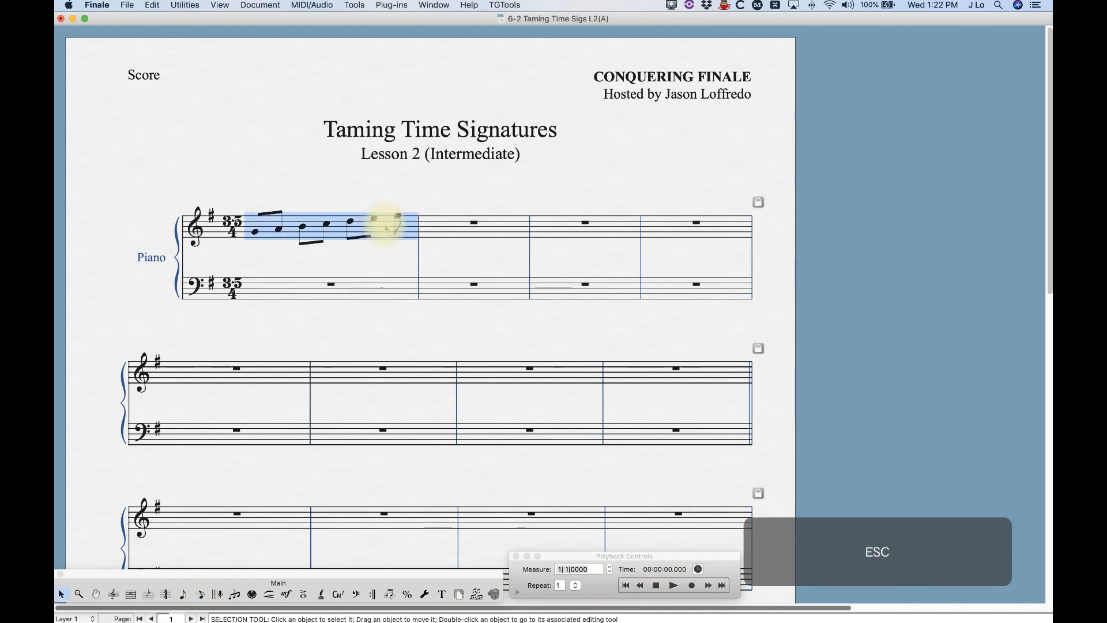
pyautogui.press('BackSpace')
pyautogui.click(166, 593)
pyautogui.doubleClick(297, 220)
pyautogui.click(593, 144)
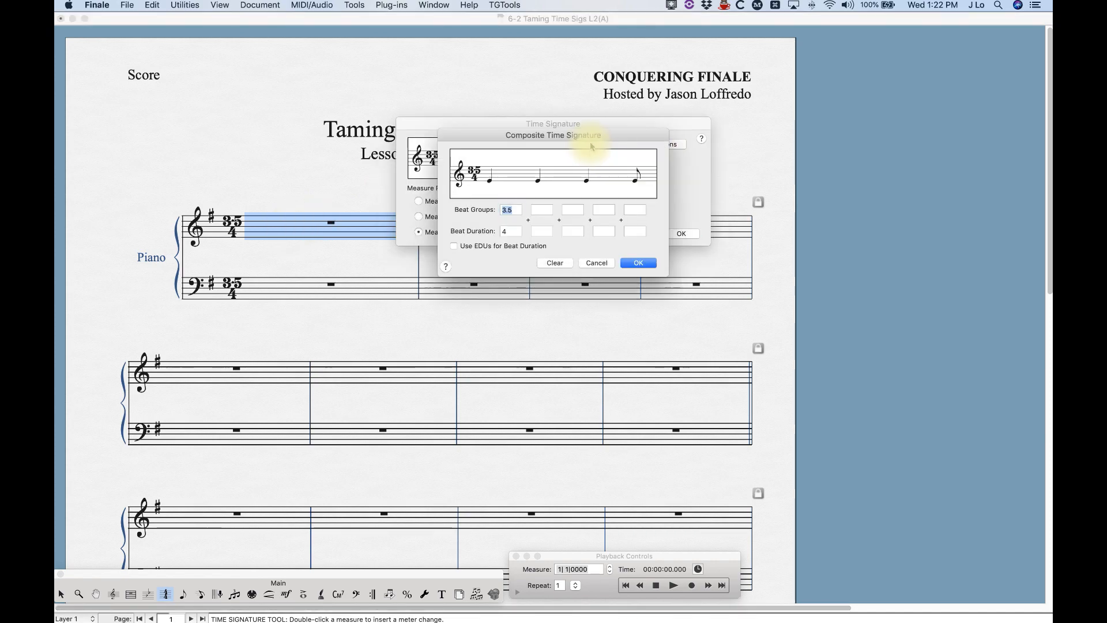
# Change the first composite beat group to 3.75
pyautogui.click(517, 210)
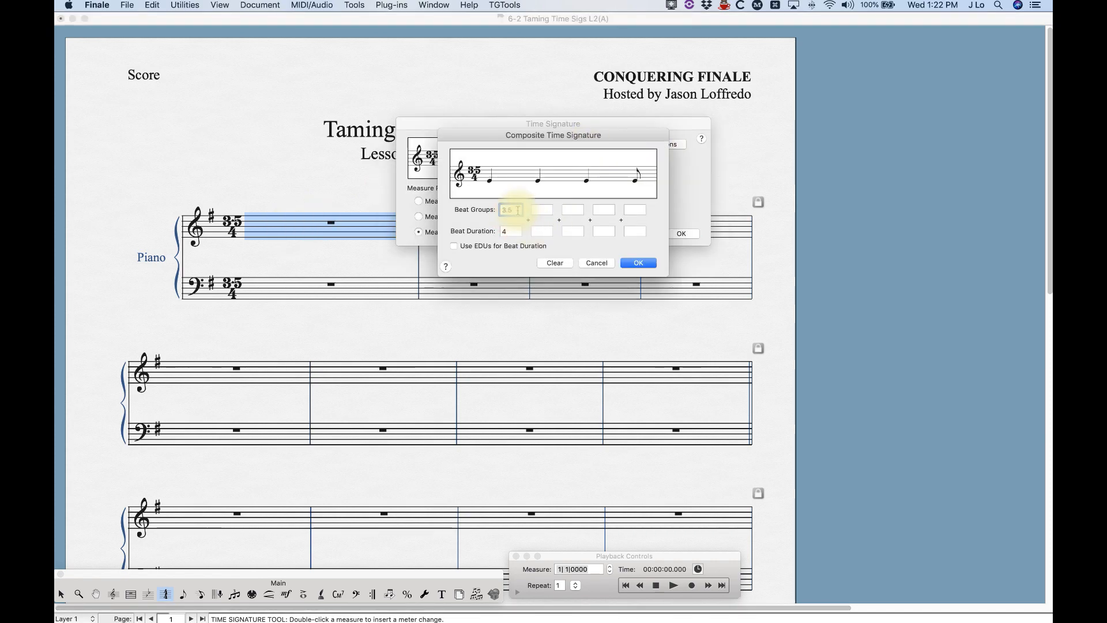
pyautogui.press('BackSpace')
pyautogui.write('75')
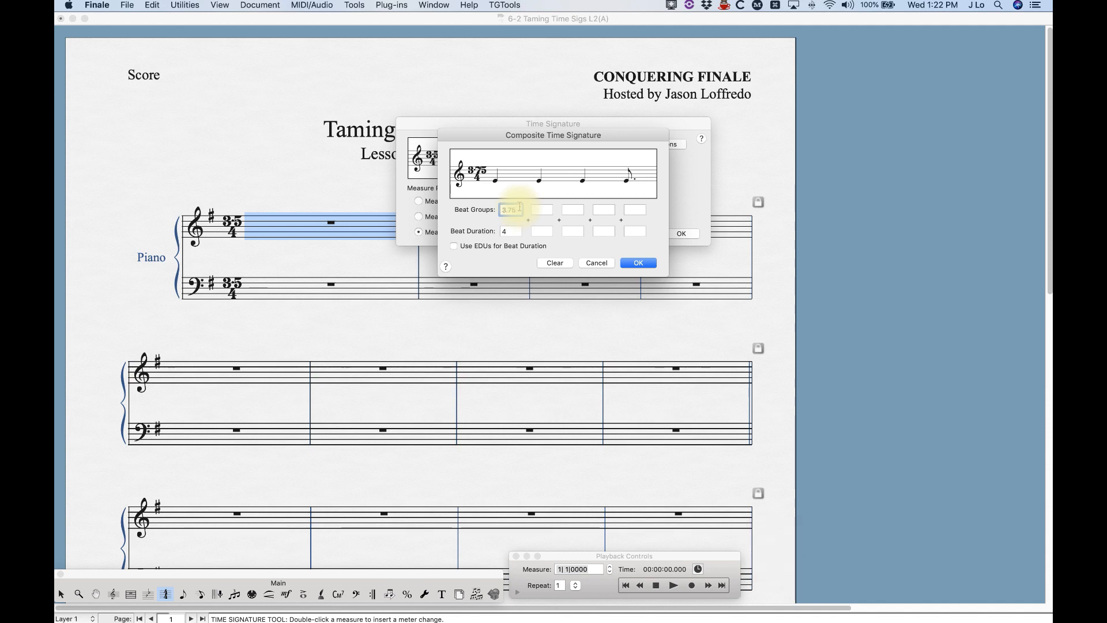
# Set the first composite beat group to 3.1 and apply the meter from measure 1
pyautogui.press('BackSpace')
pyautogui.press('BackSpace')
pyautogui.write('1')
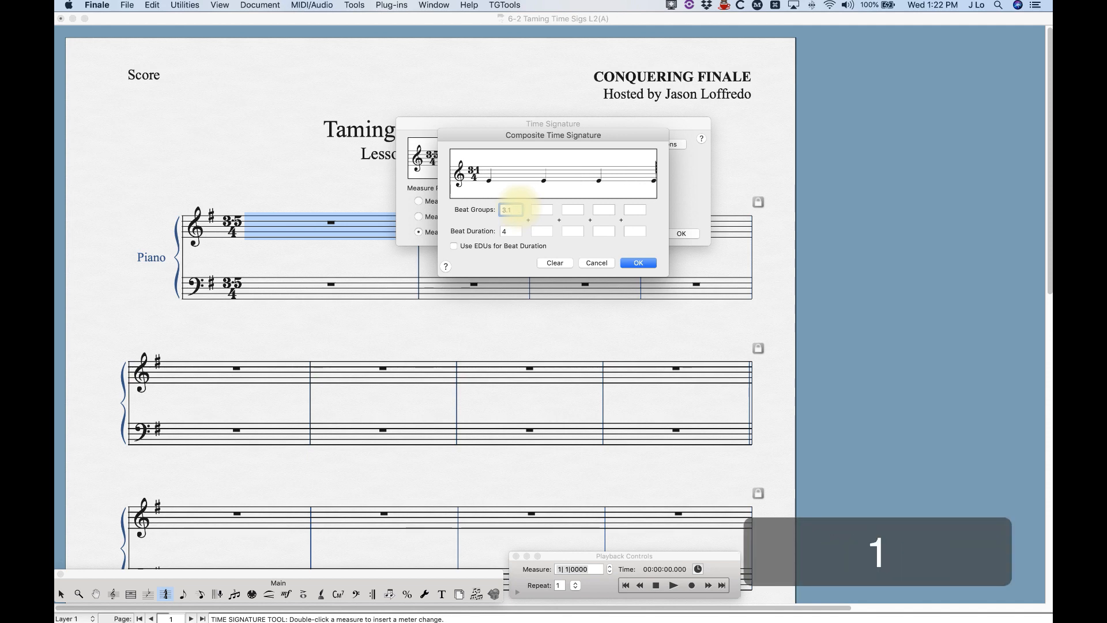
pyautogui.click(638, 263)
pyautogui.click(681, 233)
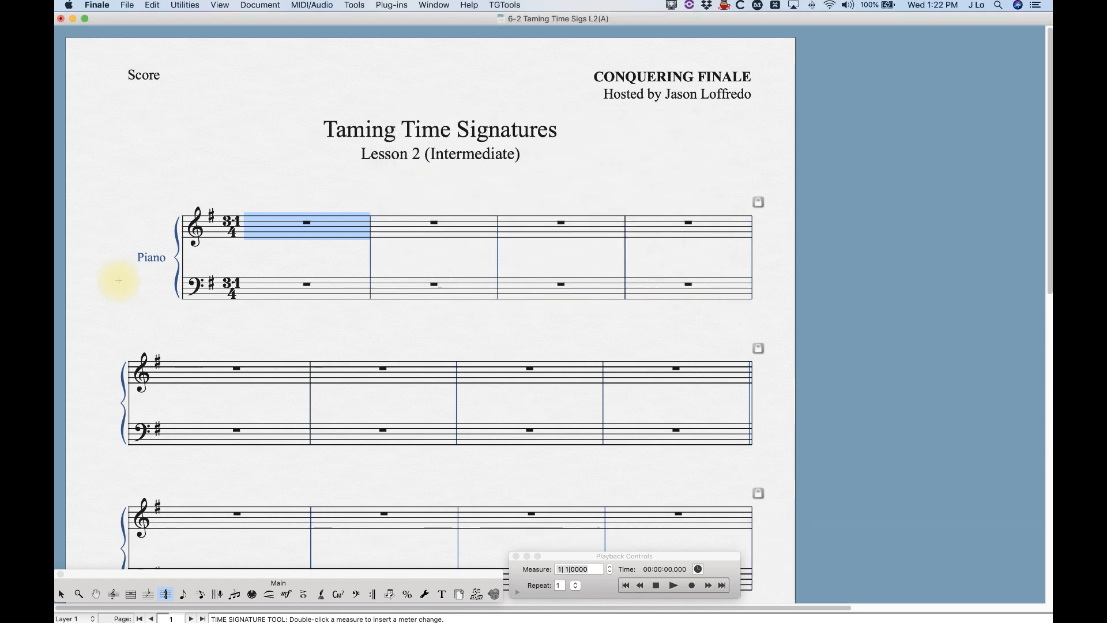
# Enter seven ascending eighth notes starting on G in measure 1 of the treble staff using Speedy Entry
pyautogui.click(201, 594)
pyautogui.click(281, 207)
pyautogui.click(264, 227)
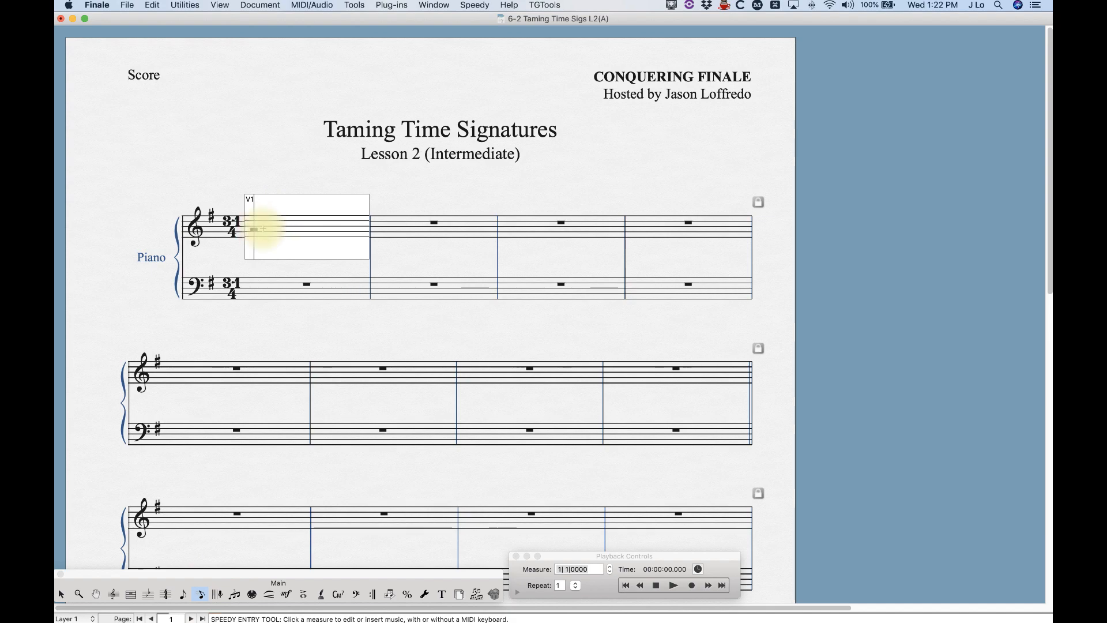
pyautogui.press('4')
pyautogui.press('4')
pyautogui.press('4')
pyautogui.press('4')
pyautogui.press('4')
pyautogui.press('4')
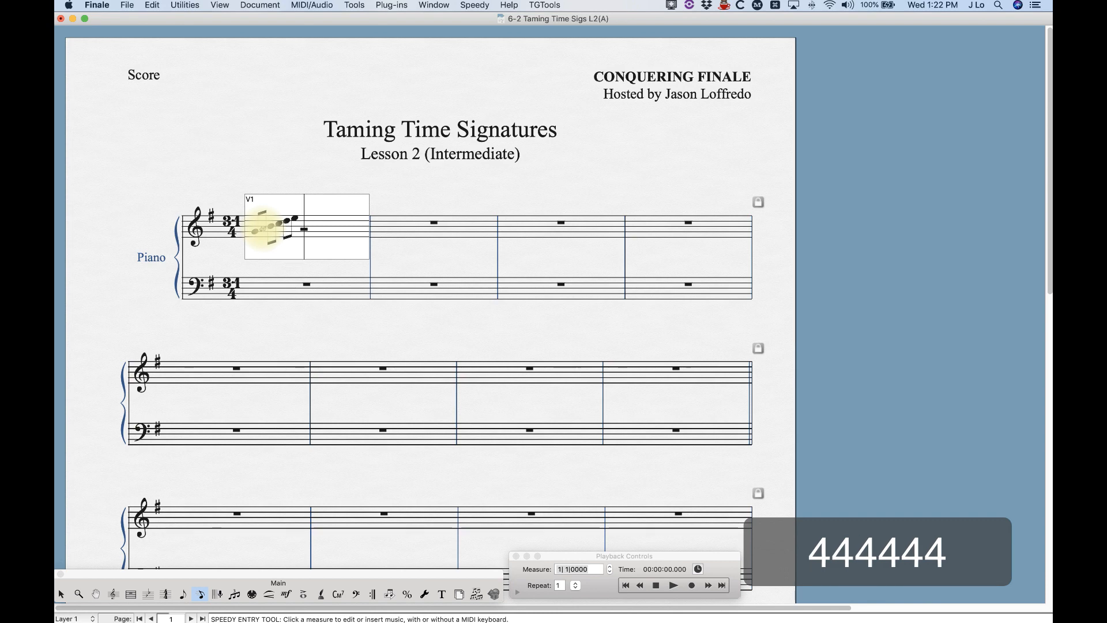
pyautogui.press('4')
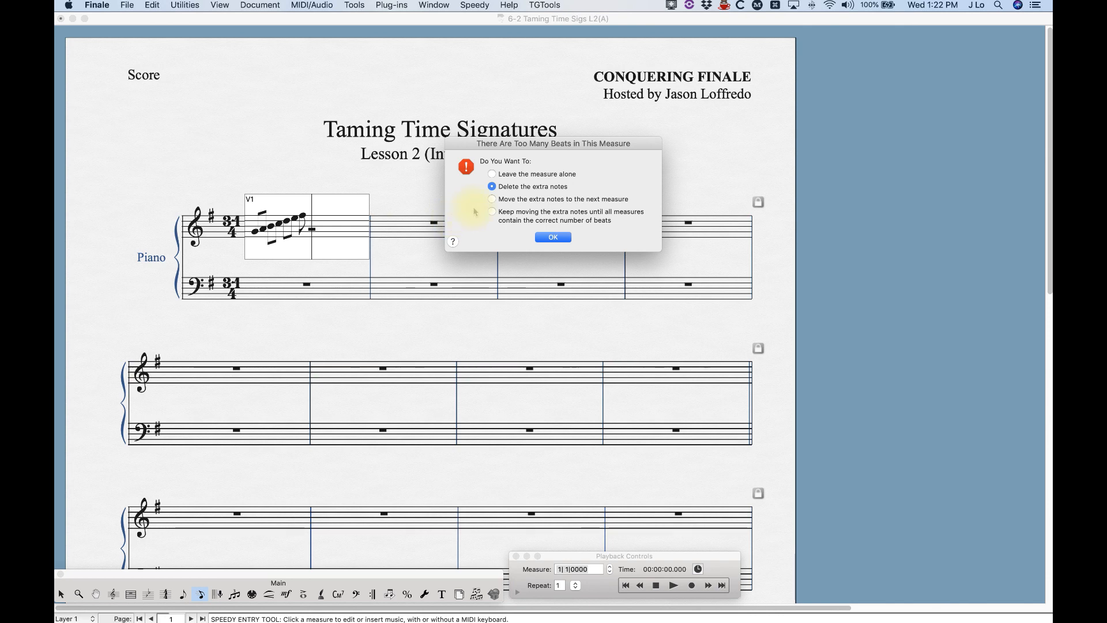
# Delete the extra notes exceeding the 3.1/4 meter, and clear the remaining notes from measure 1 of the treble staff
pyautogui.click(498, 192)
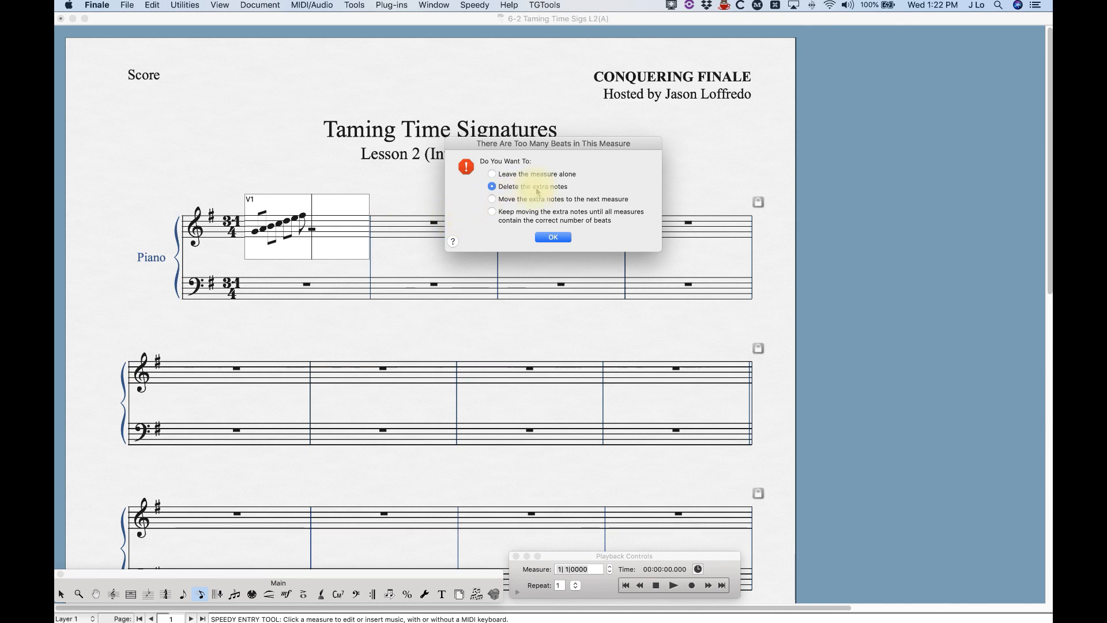
pyautogui.click(558, 238)
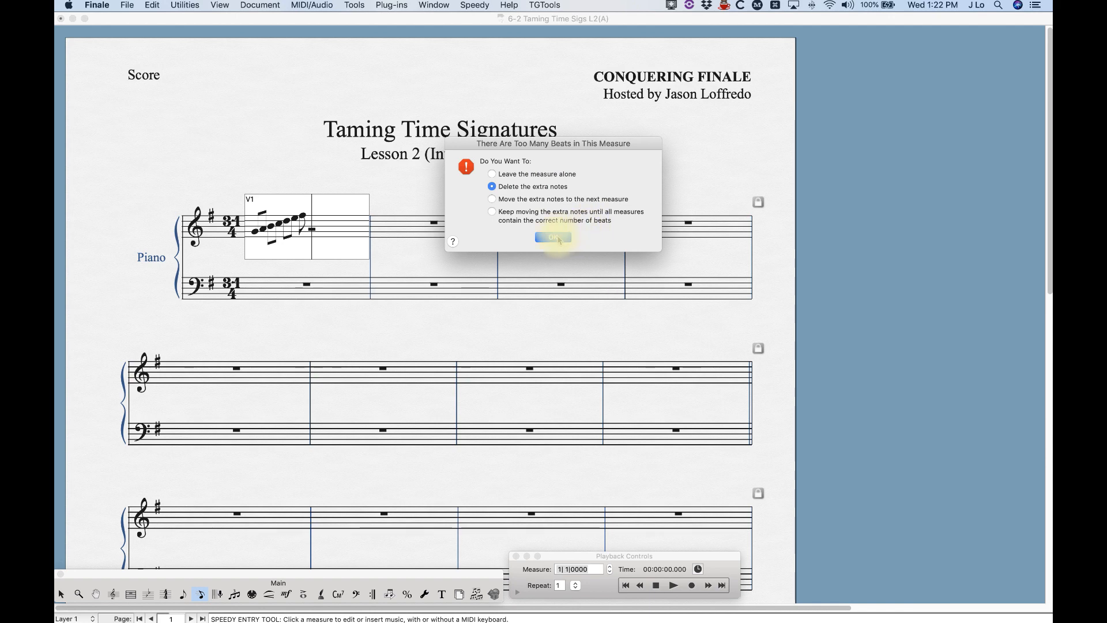
pyautogui.press('Escape')
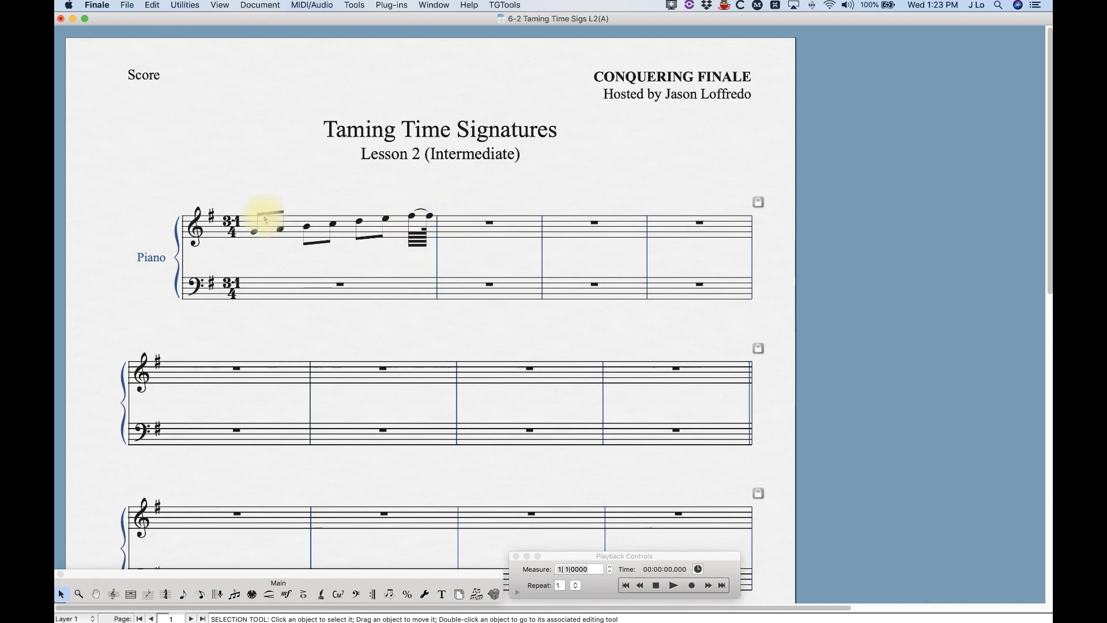
pyautogui.click(396, 230)
pyautogui.press('BackSpace')
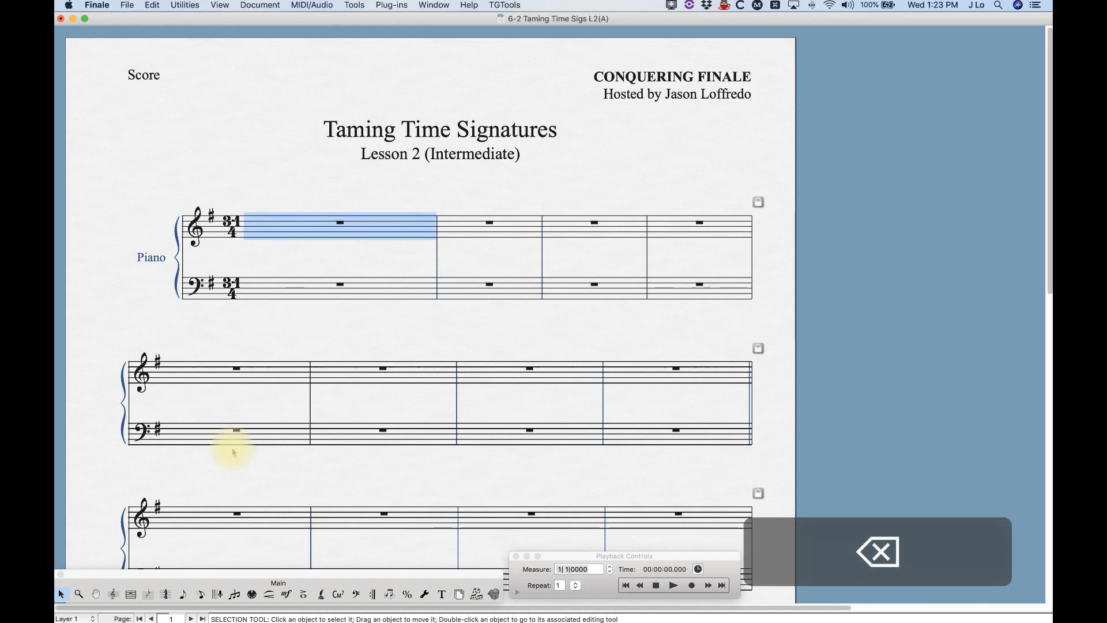
pyautogui.click(167, 594)
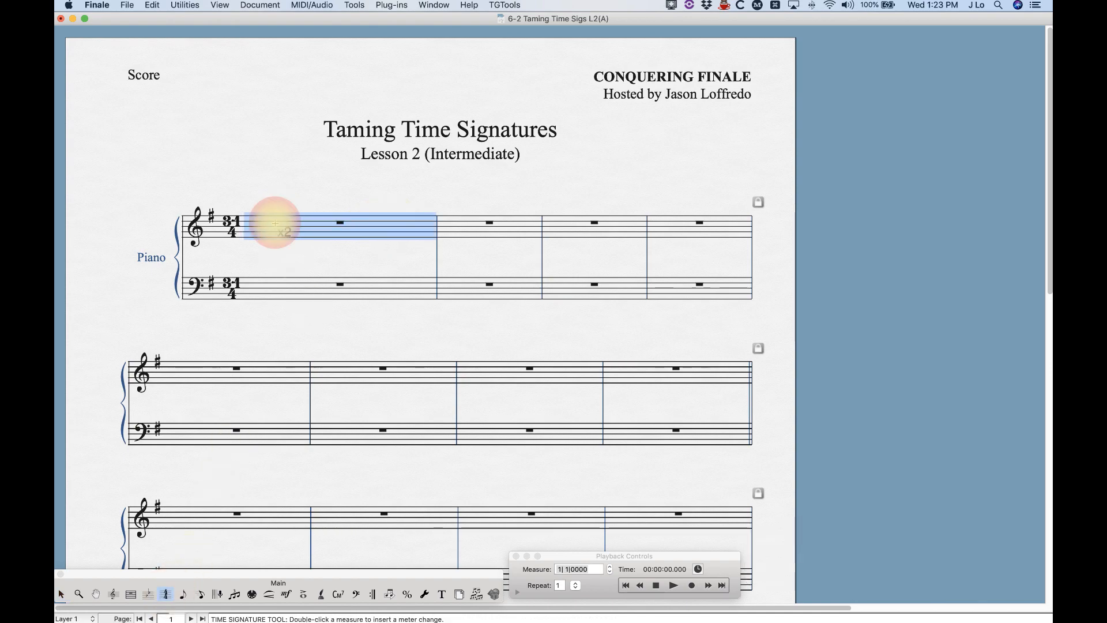
pyautogui.doubleClick(271, 223)
pyautogui.click(586, 144)
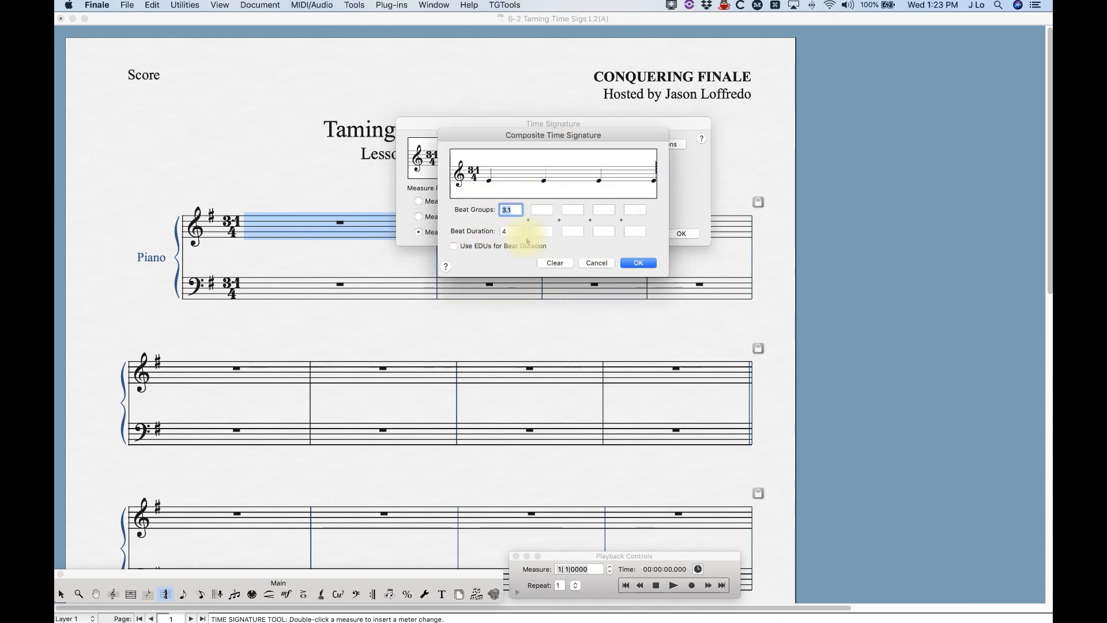
pyautogui.click(565, 264)
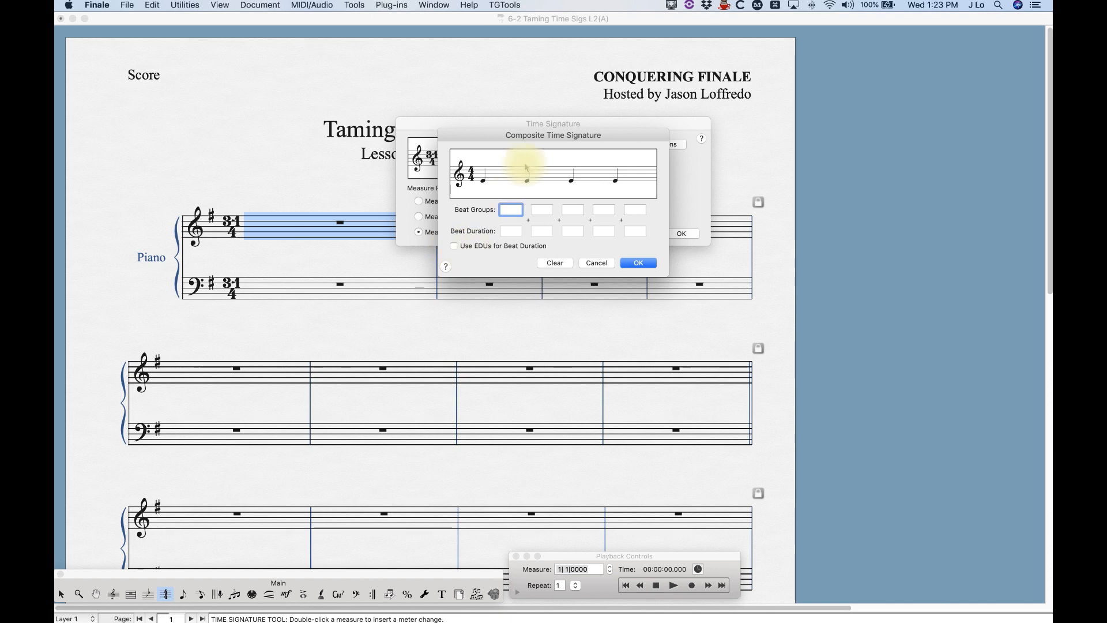
pyautogui.moveTo(493, 138); pyautogui.dragTo(464, 276)
pyautogui.click(568, 393)
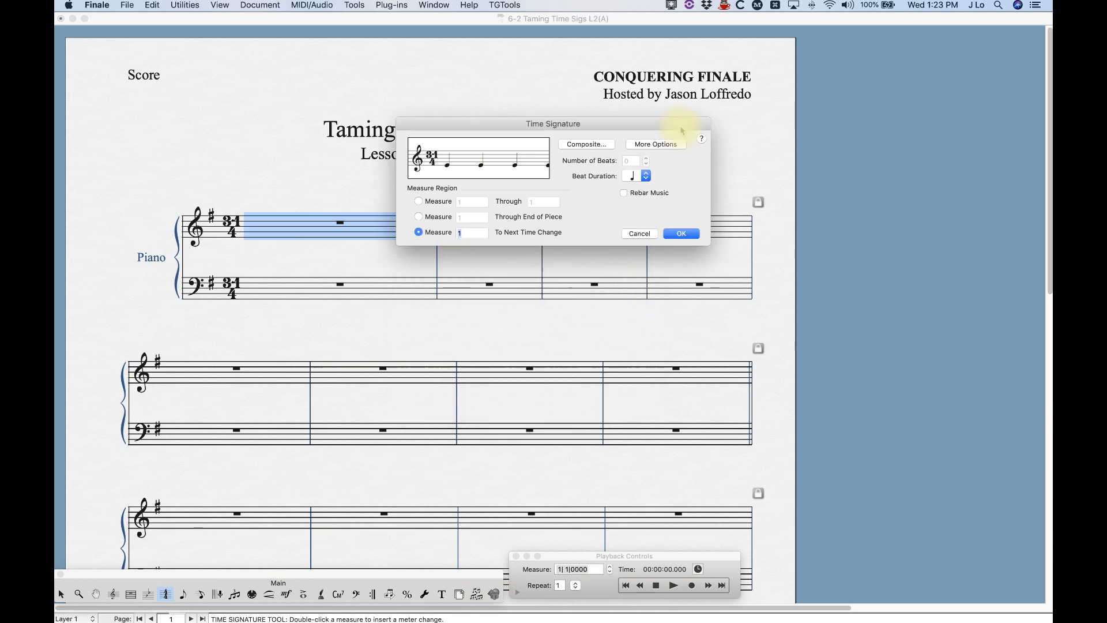
# Examine the standard beat durations available for the time signature, from the whole note to the dotted thirty-second note
pyautogui.click(644, 177)
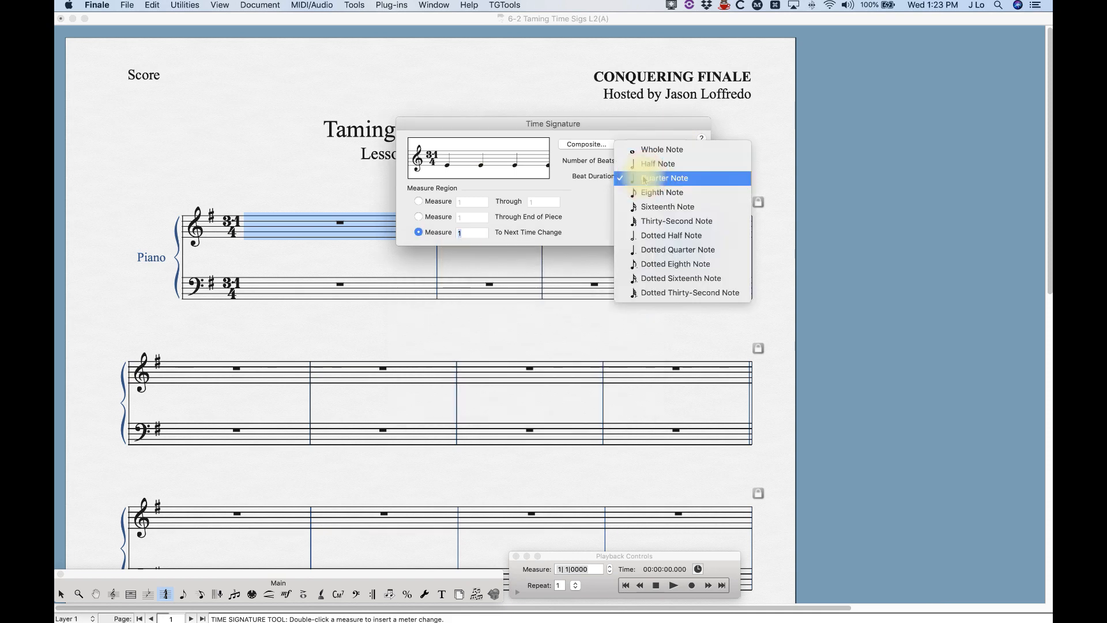
pyautogui.press('Down')
pyautogui.press('Down')
pyautogui.press('Down')
pyautogui.press('Up')
pyautogui.press('Up')
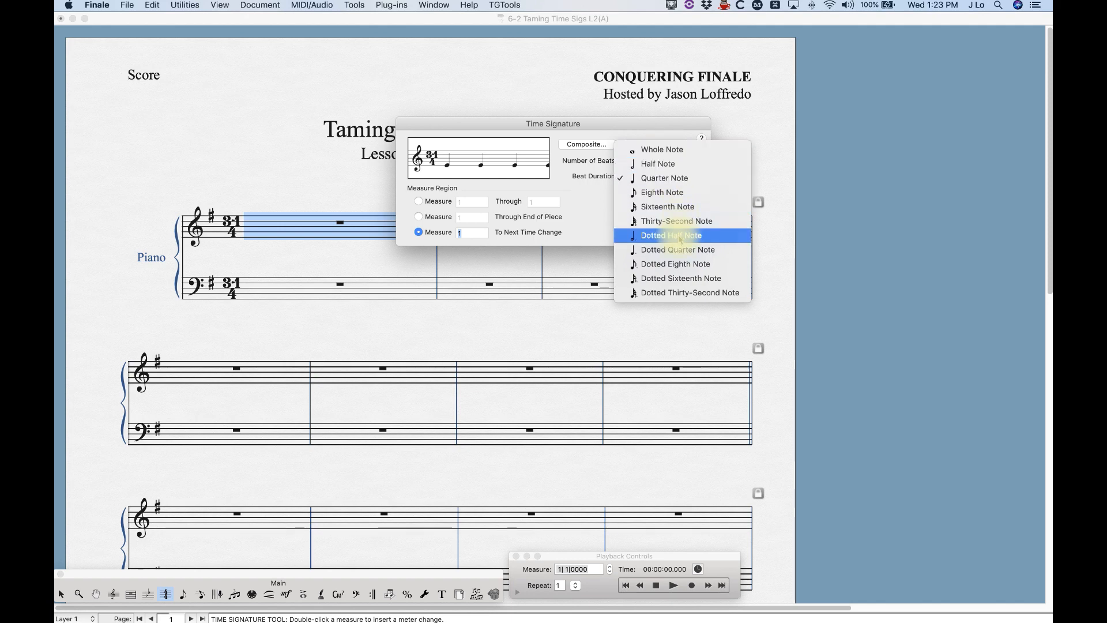
pyautogui.press('Down')
pyautogui.press('Down')
pyautogui.press('Down')
pyautogui.press('Down')
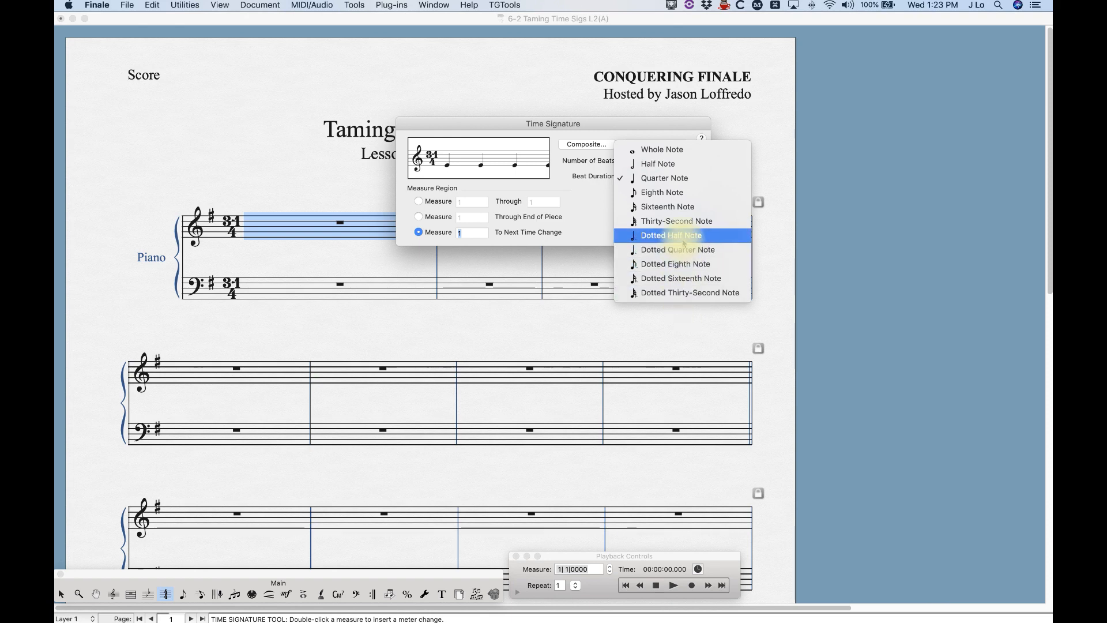
pyautogui.click(594, 198)
# Reopen the composite time signature settings for measure 1 and clear all beat groups and durations
pyautogui.click(586, 144)
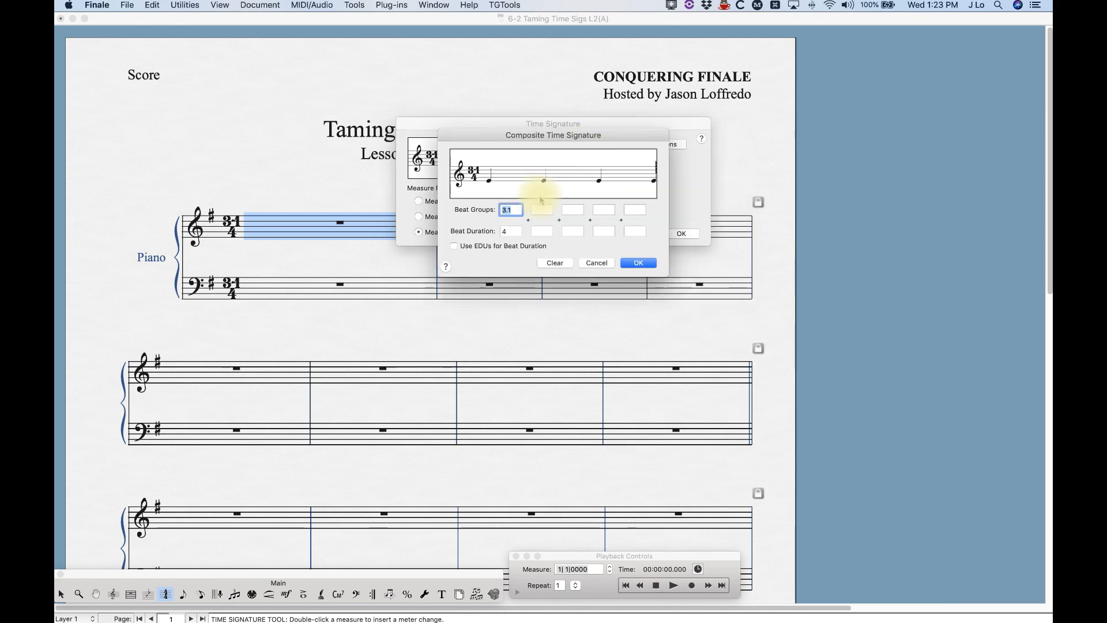
pyautogui.click(555, 263)
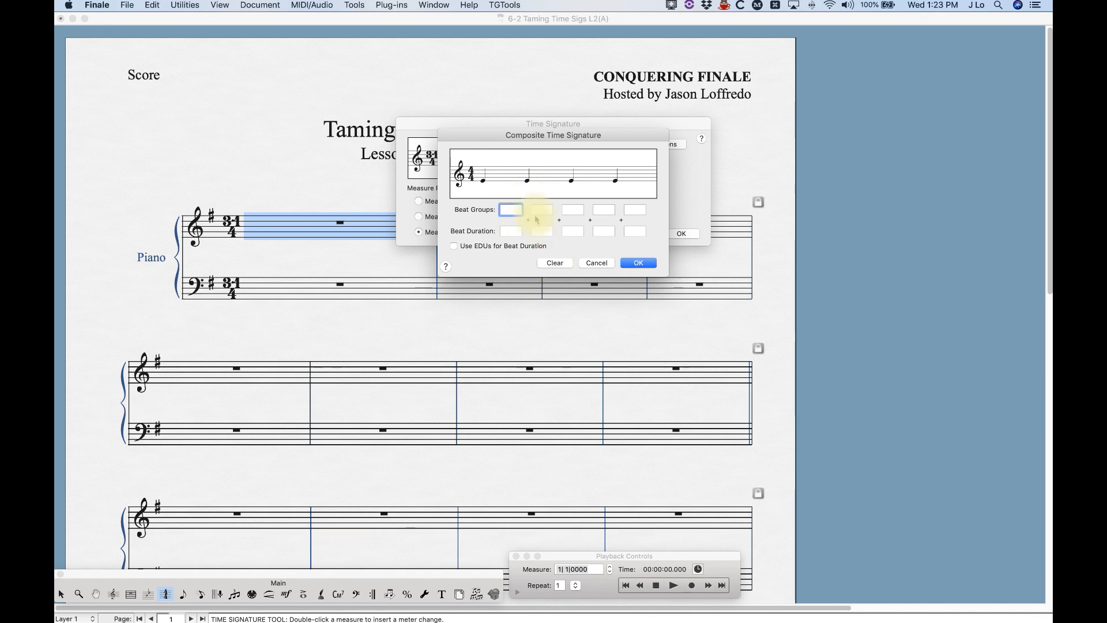
pyautogui.click(506, 210)
# Try 1, 2, 3, 4, 8 and 9 as the first beat duration, and empty the value again
pyautogui.click(511, 231)
pyautogui.write('1')
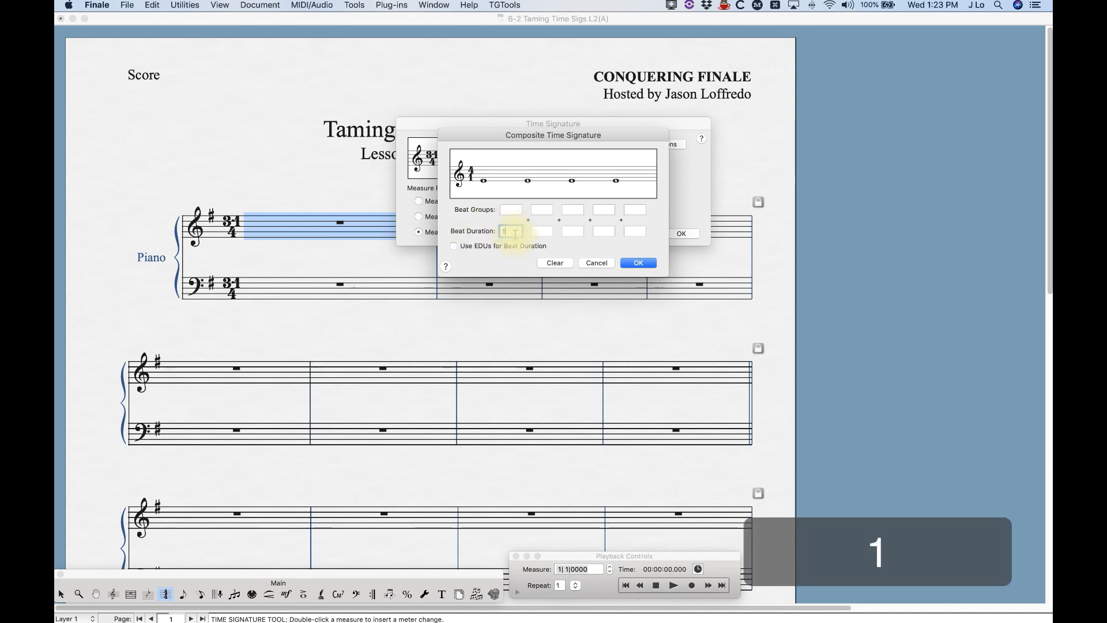
pyautogui.moveTo(513, 233); pyautogui.dragTo(488, 229)
pyautogui.write('2')
pyautogui.write('3')
pyautogui.write('4')
pyautogui.write('8')
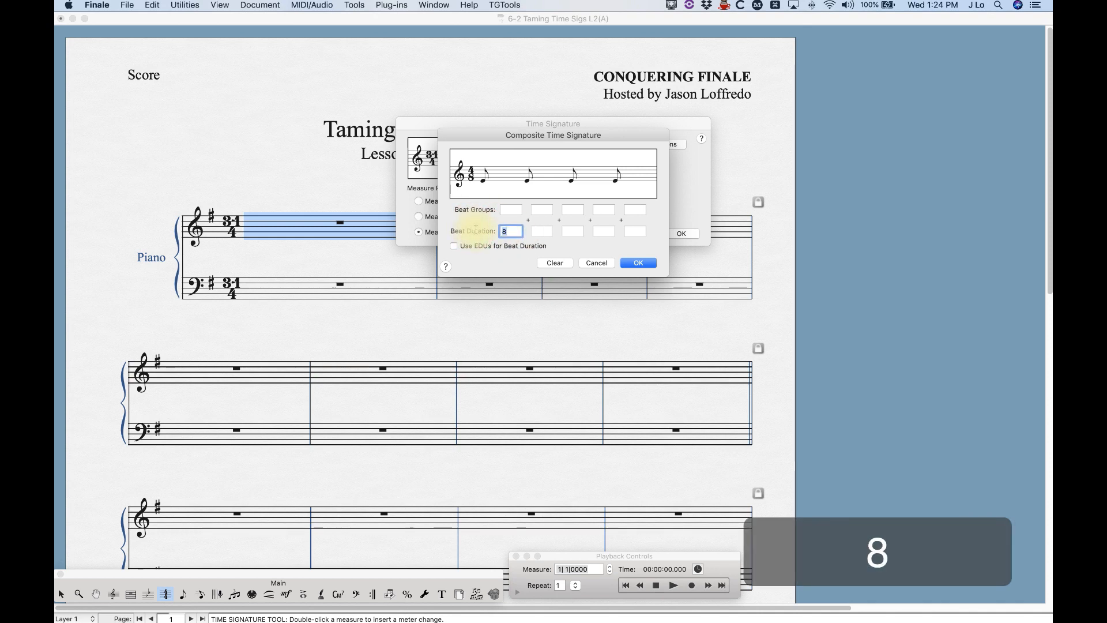
pyautogui.write('9')
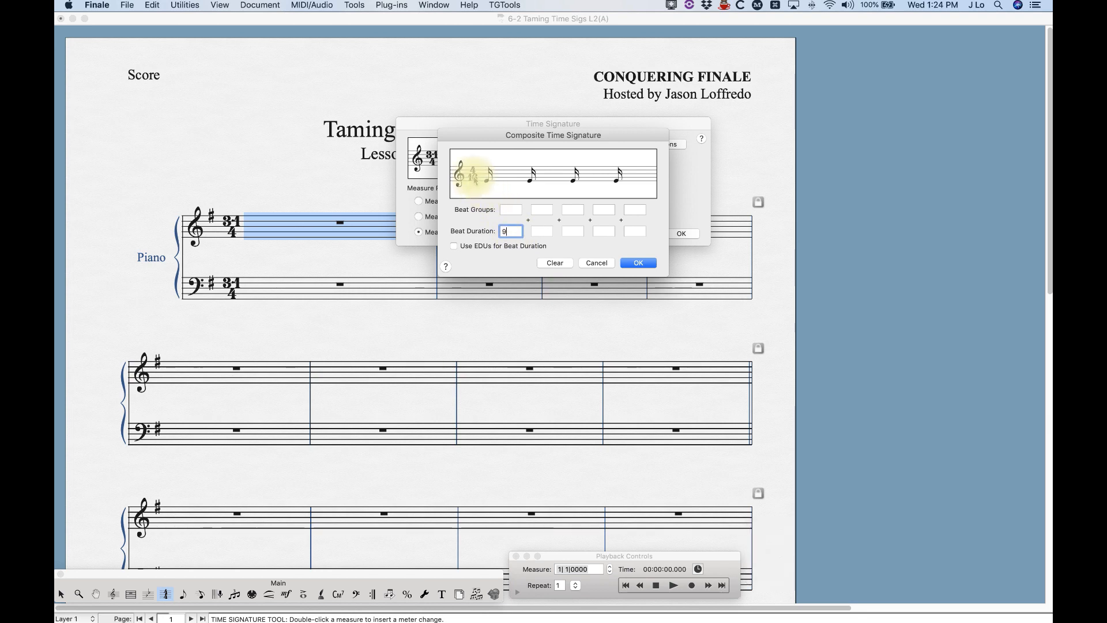
pyautogui.doubleClick(512, 231)
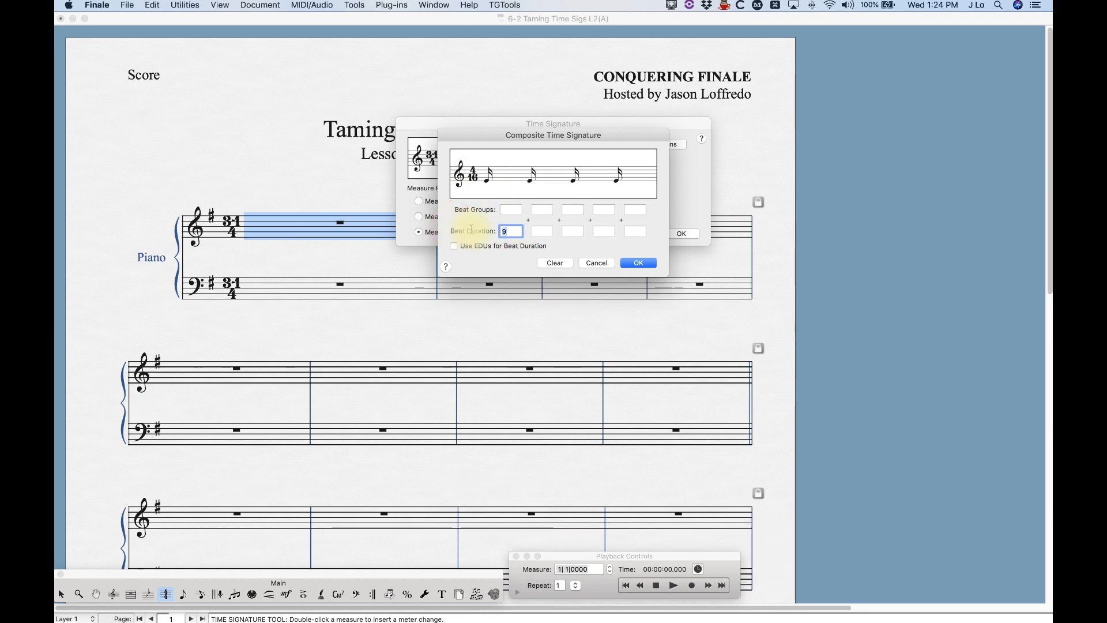
pyautogui.press('BackSpace')
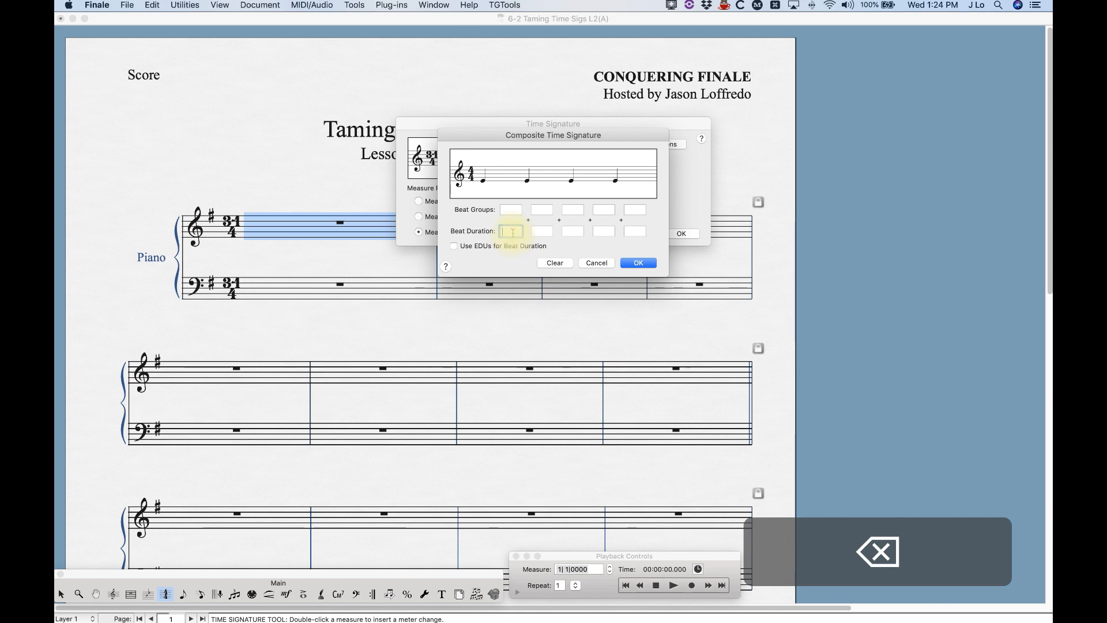
# Define a three-part composite meter with beat groups 3, 2 and 6 over beat durations 8, 4 and 8
pyautogui.click(508, 210)
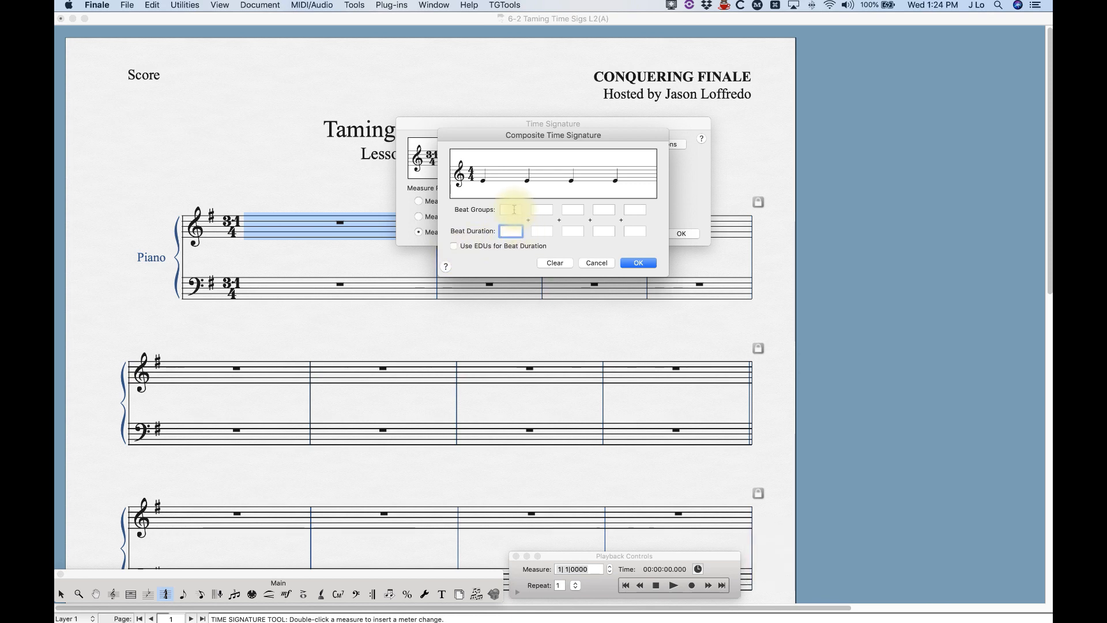
pyautogui.write('3')
pyautogui.click(511, 230)
pyautogui.write('8')
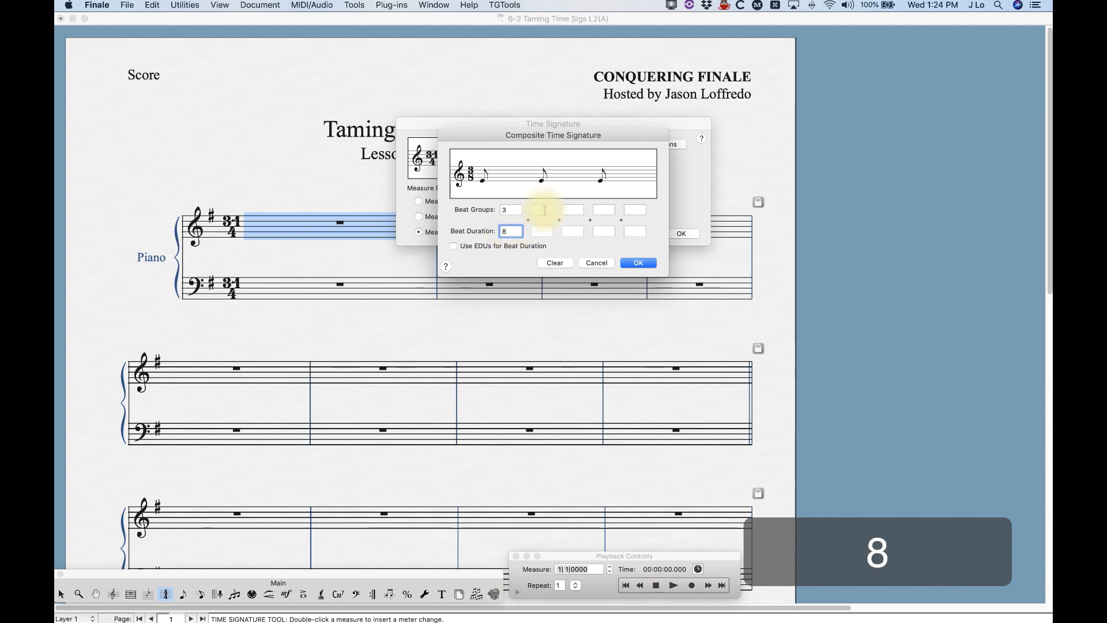
pyautogui.write('2')
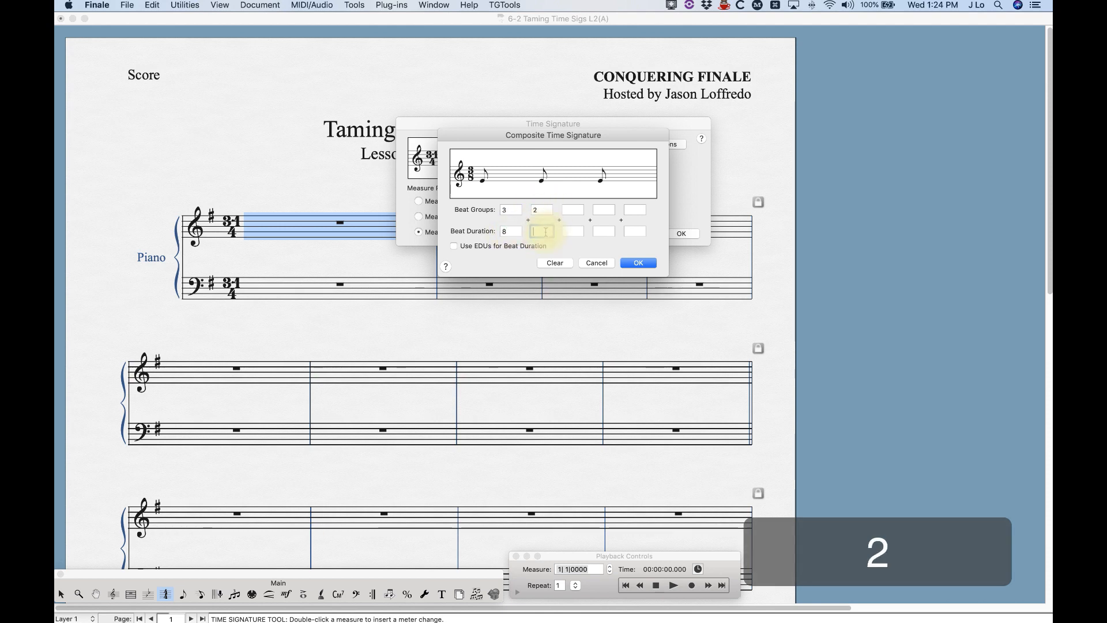
pyautogui.write('4')
pyautogui.click(578, 211)
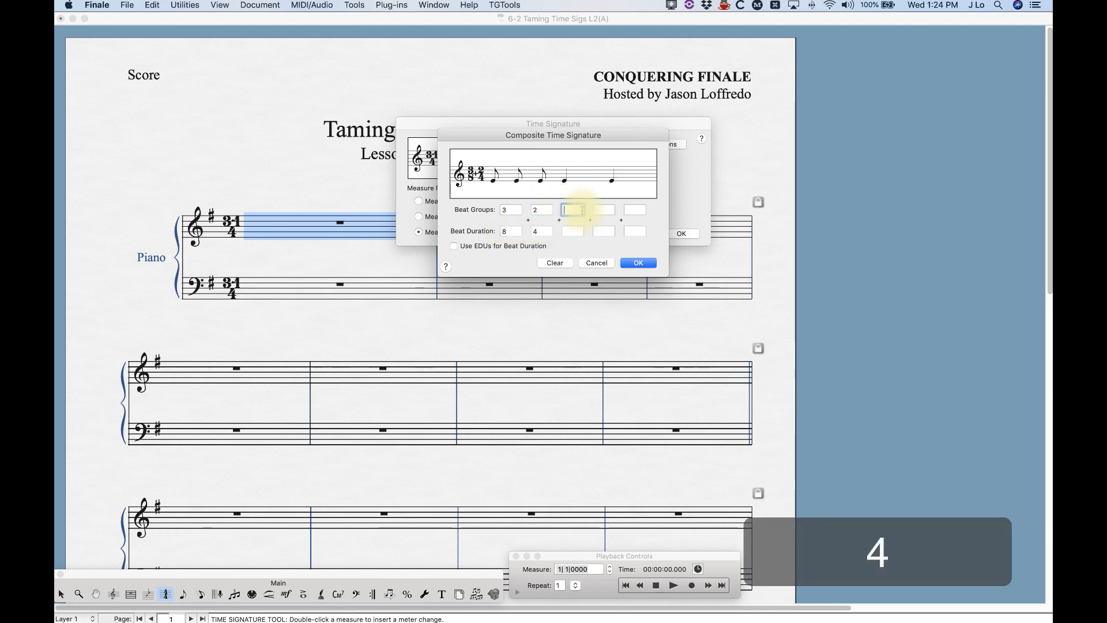
pyautogui.write('6')
pyautogui.click(580, 232)
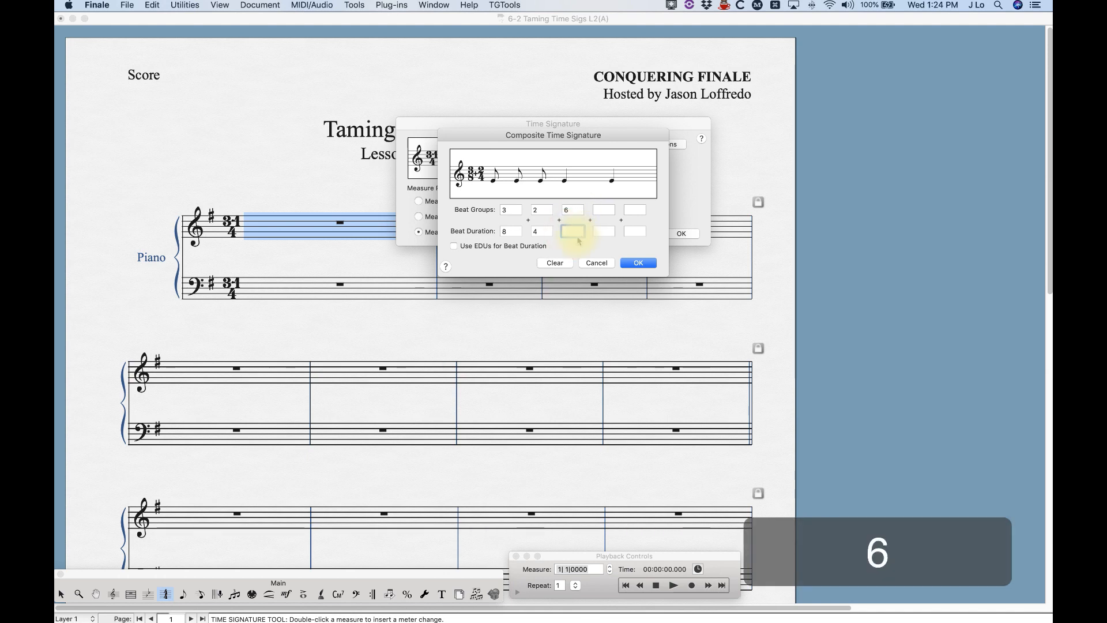
pyautogui.write('8')
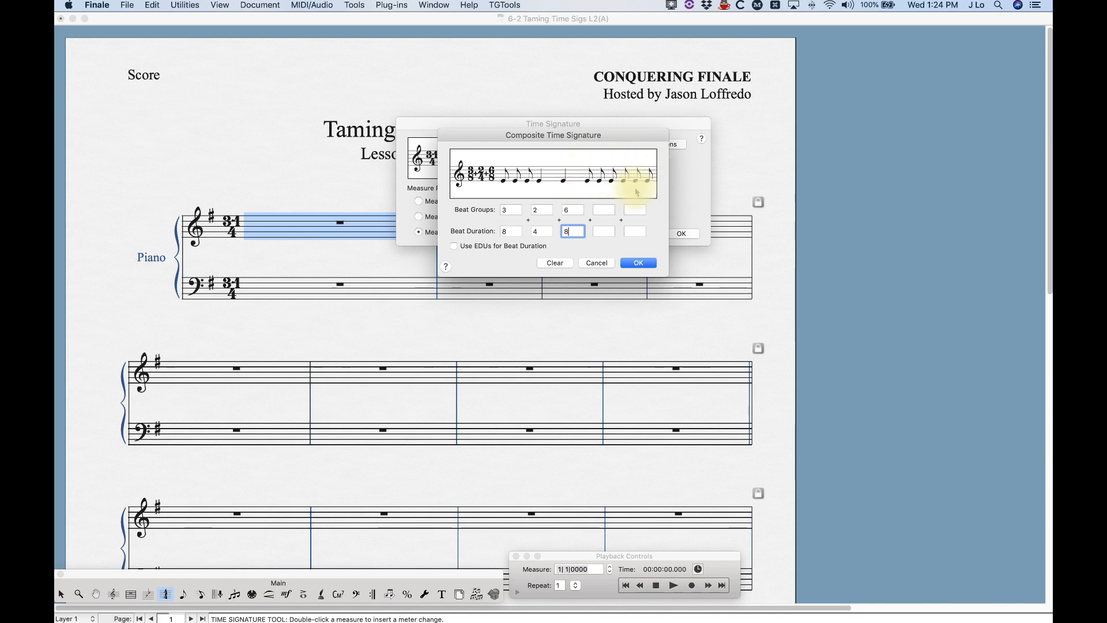
# Try splitting the third beat group into 3+3, and set it back to 6
pyautogui.doubleClick(573, 211)
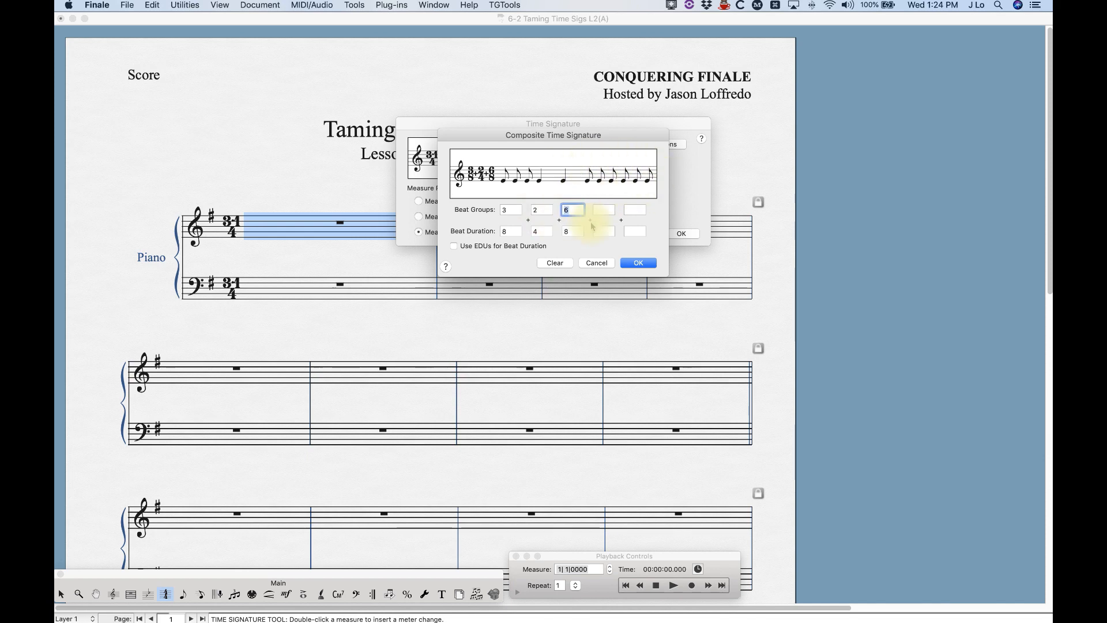
pyautogui.write('3+3')
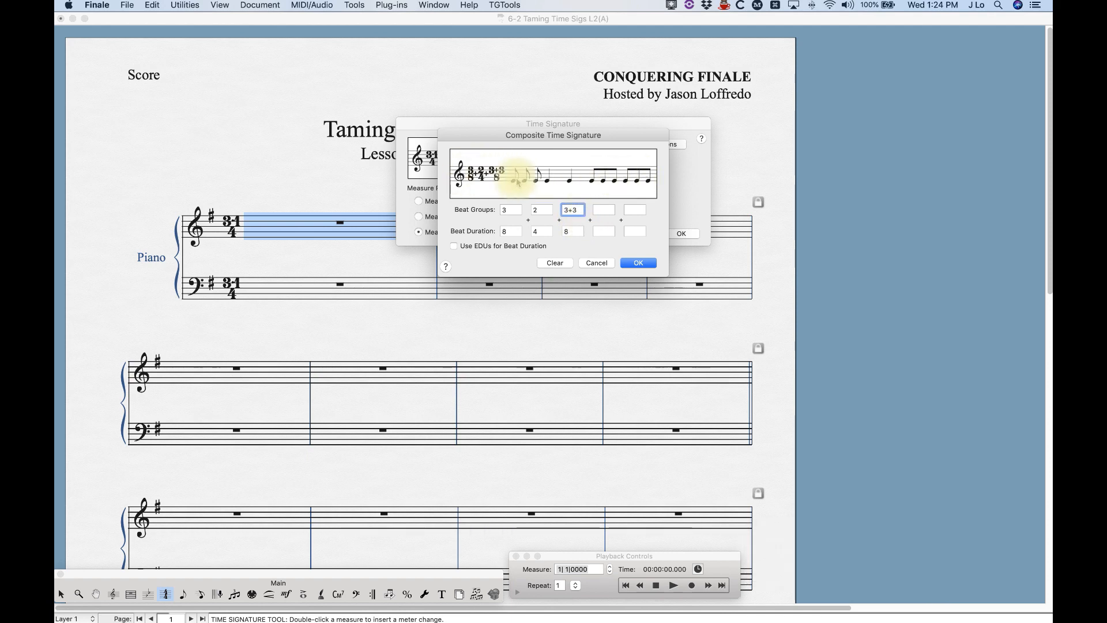
pyautogui.moveTo(582, 210); pyautogui.dragTo(563, 210)
pyautogui.write('6')
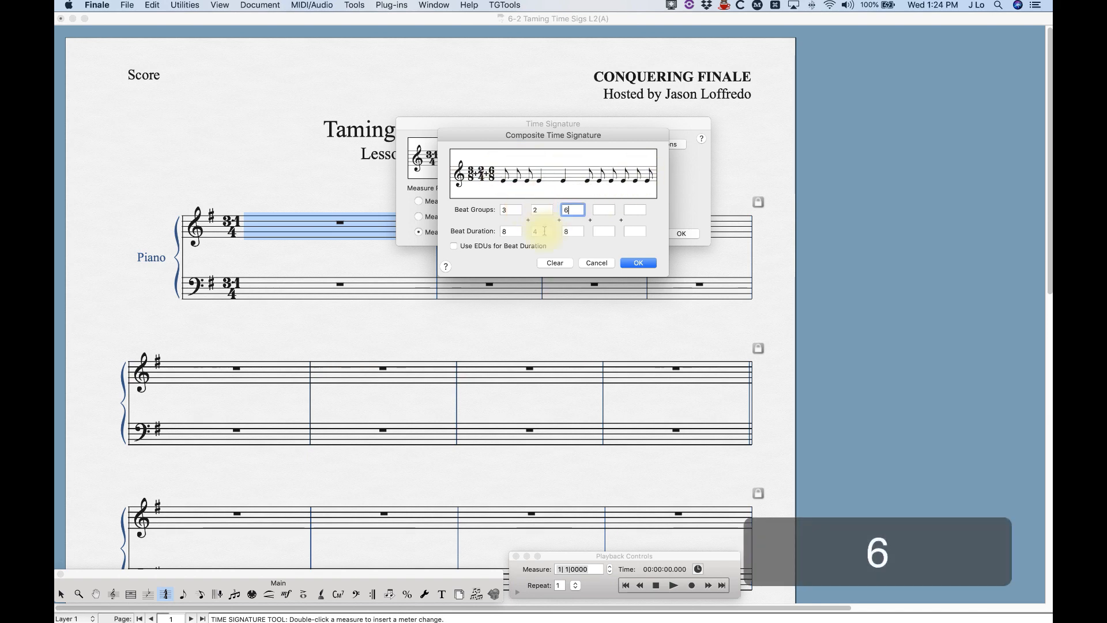
# Express the beat durations in EDUs and set the first group to 1 beat with a duration of 1536
pyautogui.click(453, 247)
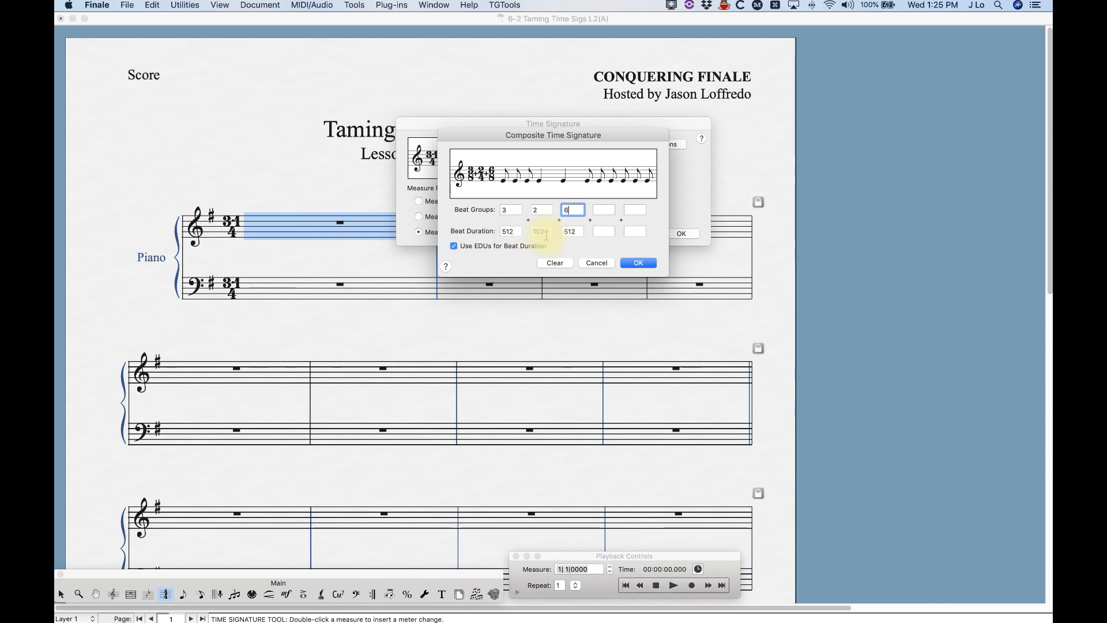
pyautogui.moveTo(516, 231); pyautogui.dragTo(467, 231)
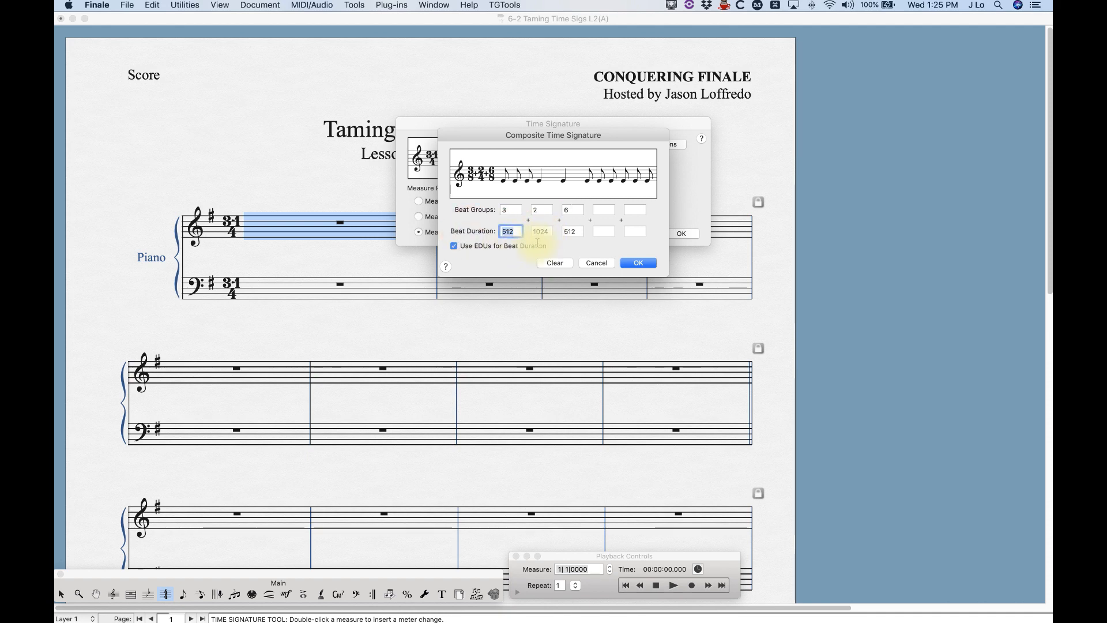
pyautogui.write('1536')
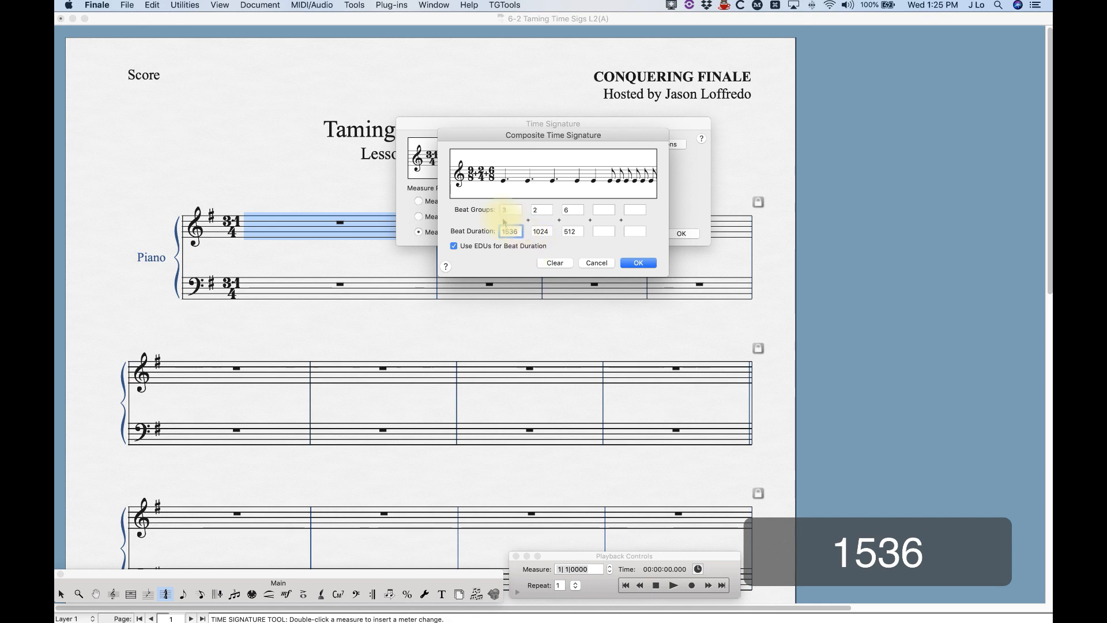
pyautogui.moveTo(510, 210); pyautogui.dragTo(483, 209)
pyautogui.write('1')
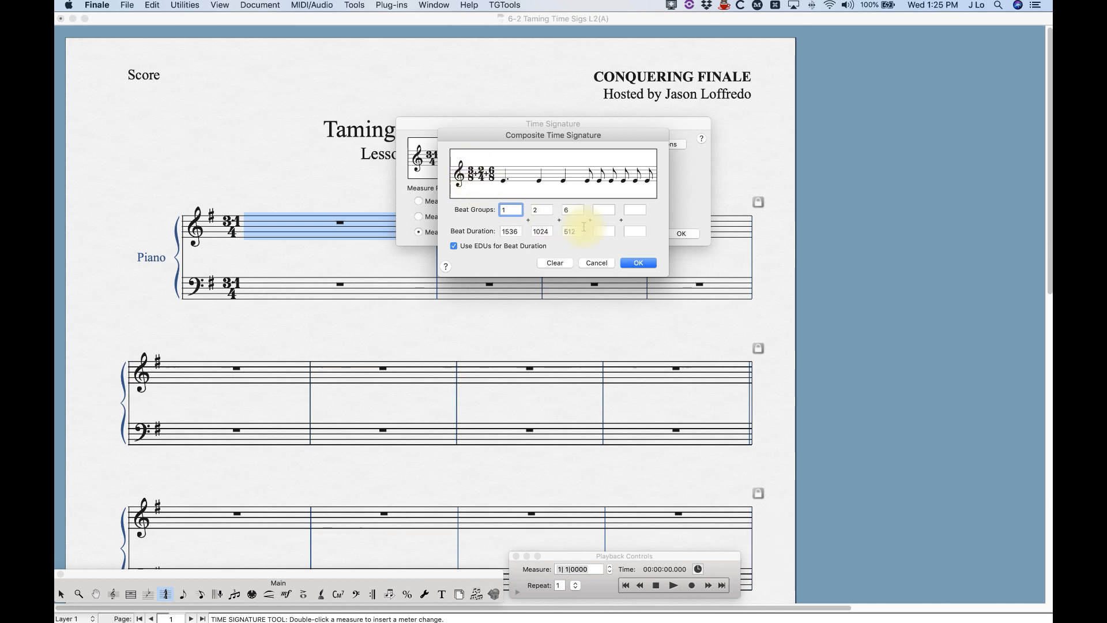
# Set the third beat group to 2 beats with an EDU duration of 1536
pyautogui.click(576, 233)
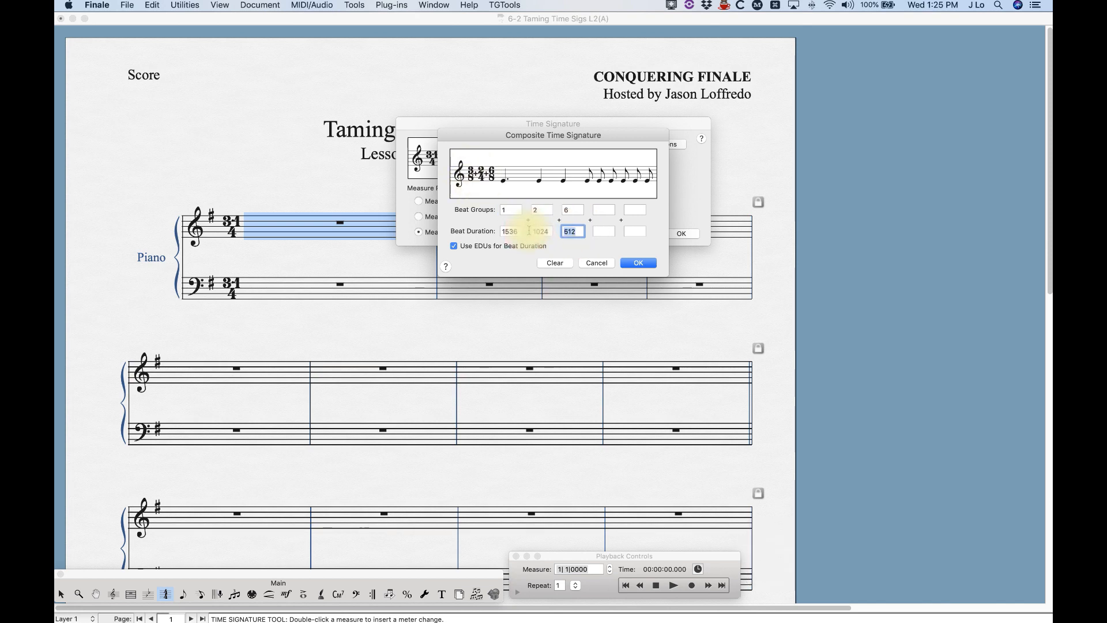
pyautogui.write('1536')
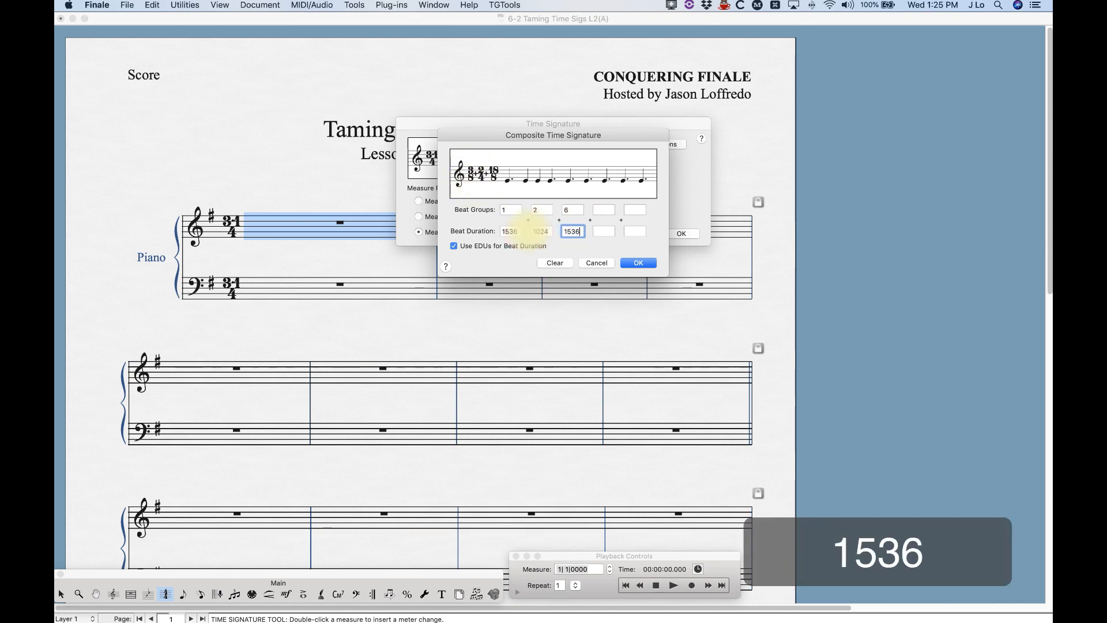
pyautogui.click(564, 211)
pyautogui.write('2')
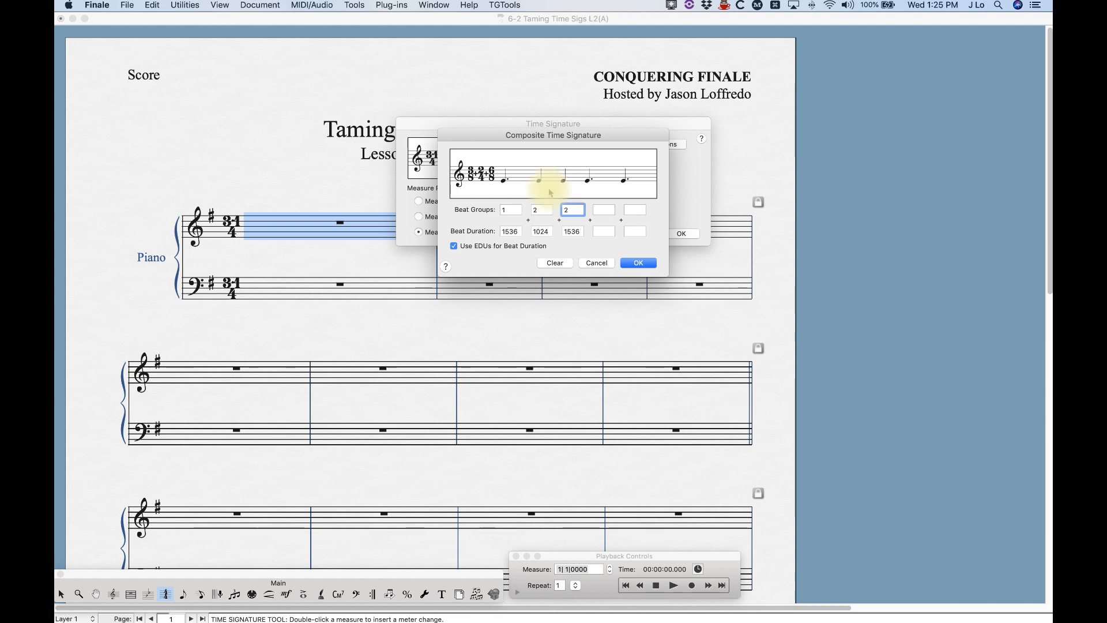
# Set the EDU beat durations of the three groups to 768, 1536 and 3072
pyautogui.doubleClick(516, 230)
pyautogui.write('768')
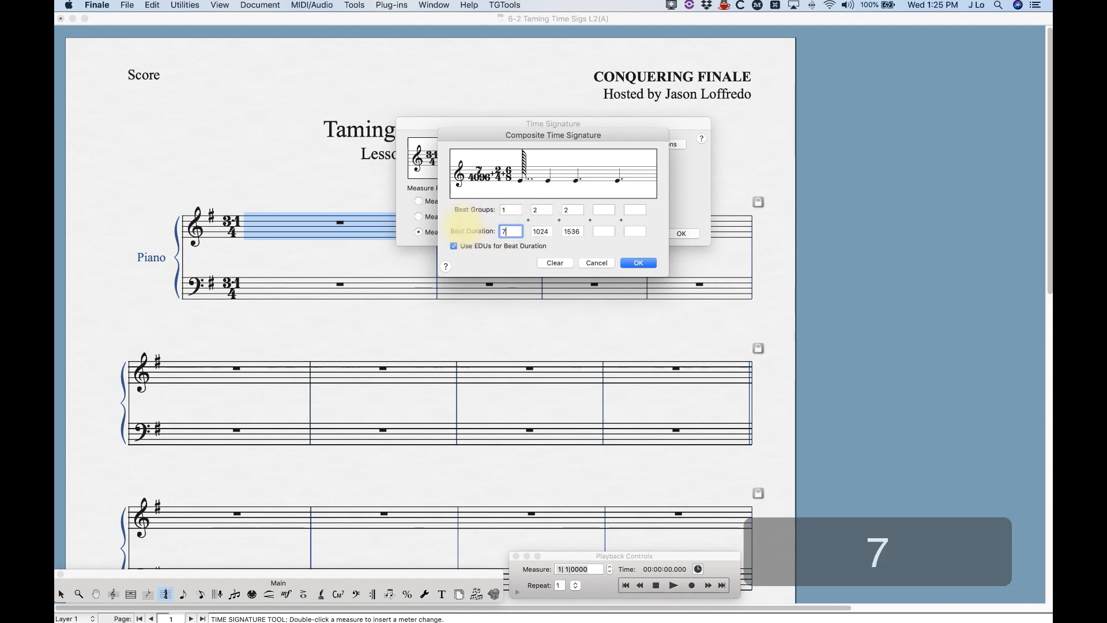
pyautogui.doubleClick(545, 232)
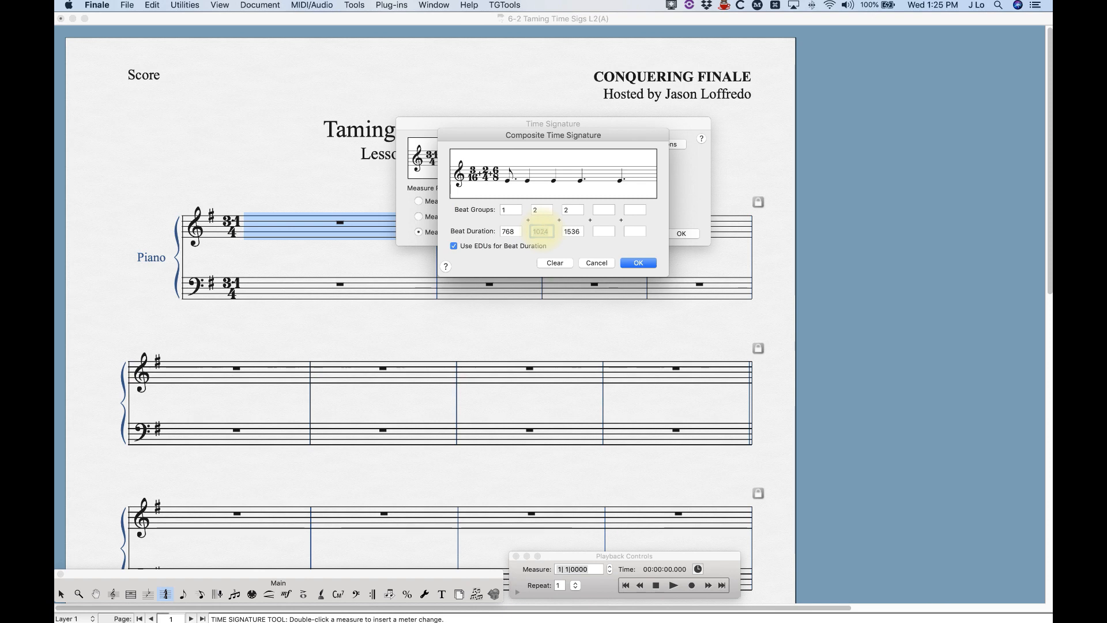
pyautogui.write('1536')
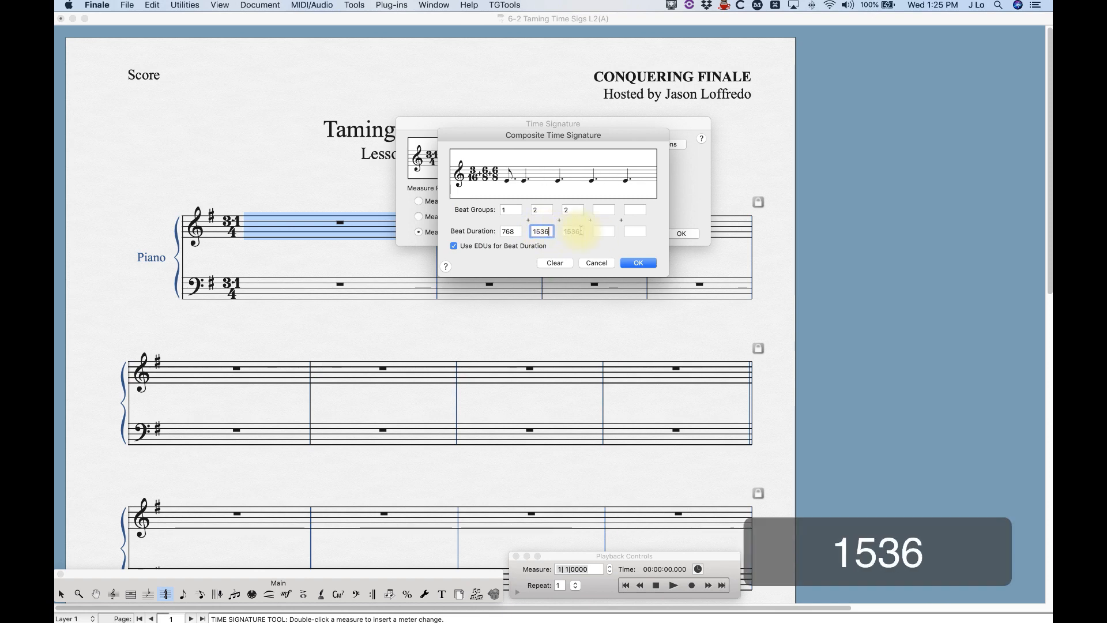
pyautogui.doubleClick(566, 231)
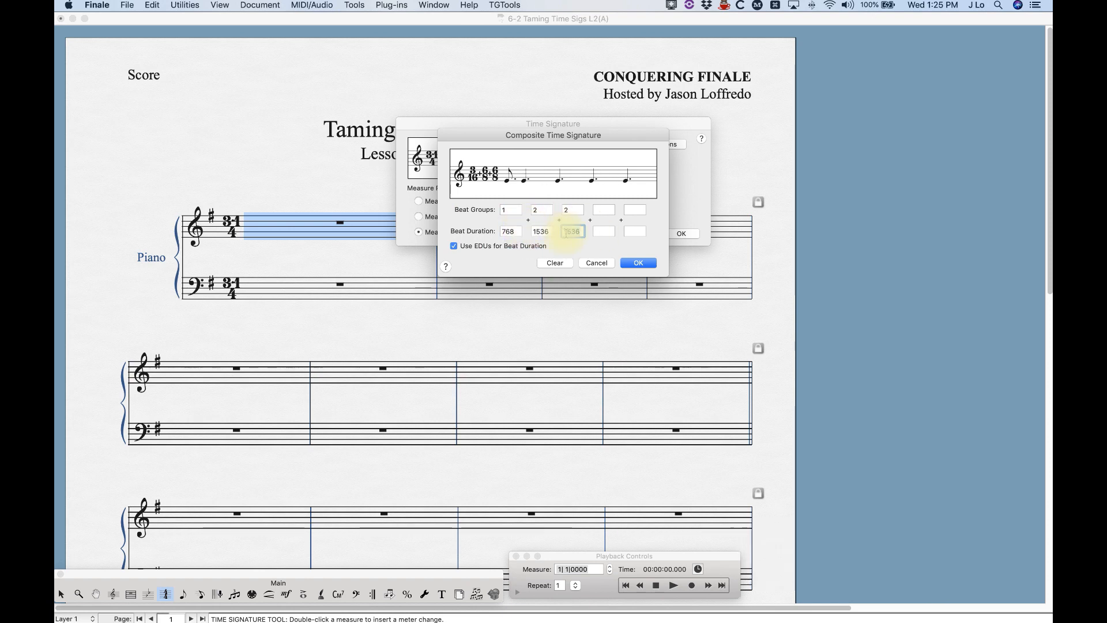
pyautogui.write('3072')
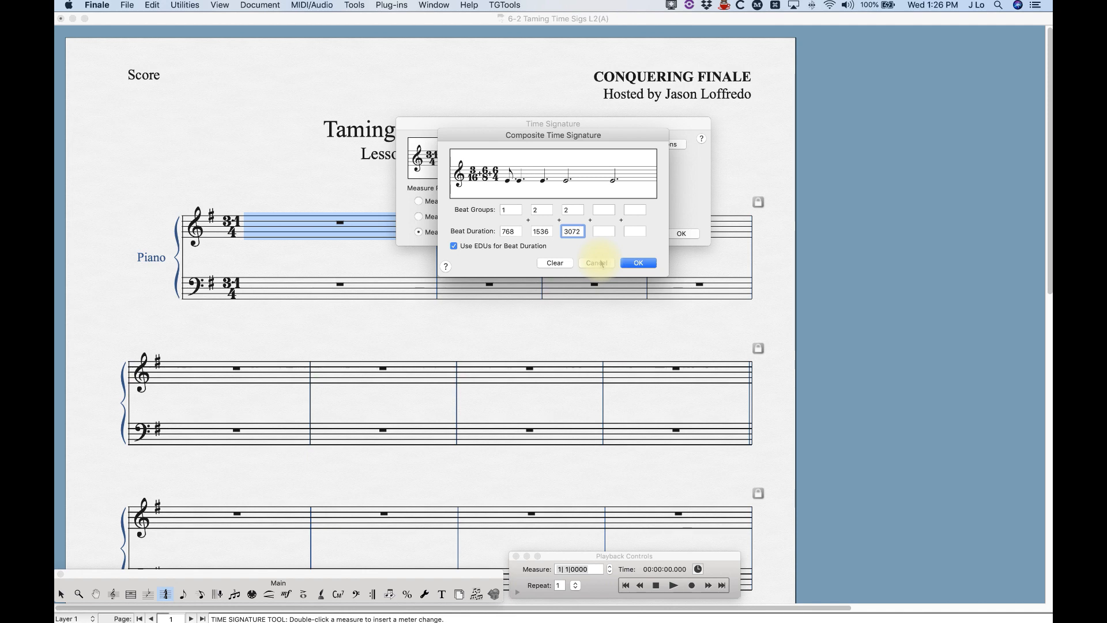
# Try the composite without EDU durations, giving the second group a beat duration of 4, and turn EDUs back on
pyautogui.click(454, 245)
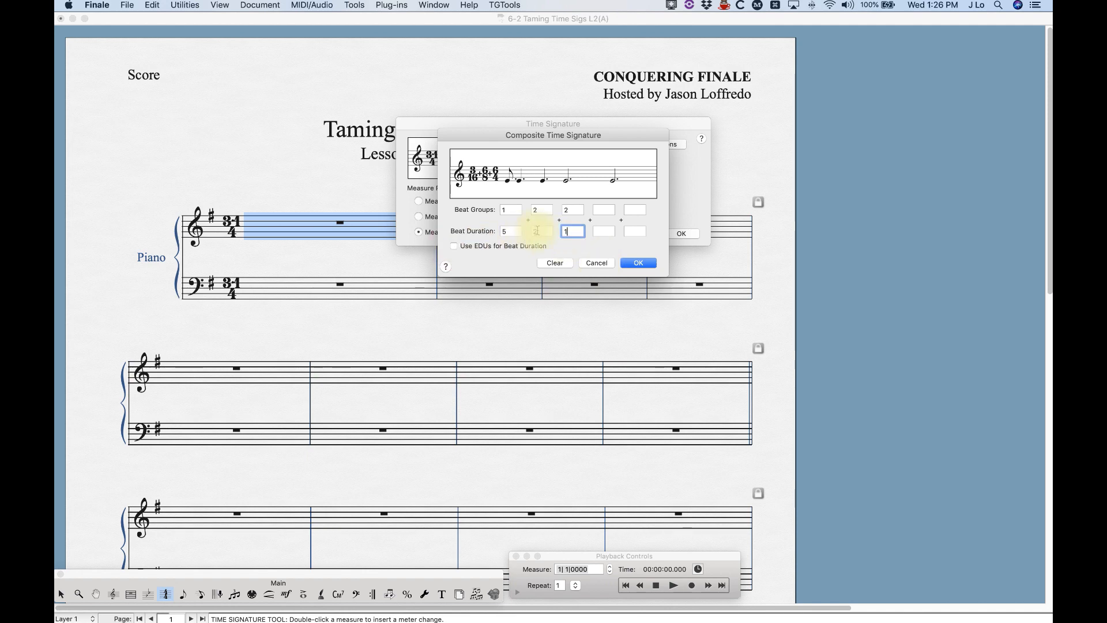
pyautogui.doubleClick(537, 230)
pyautogui.write('1')
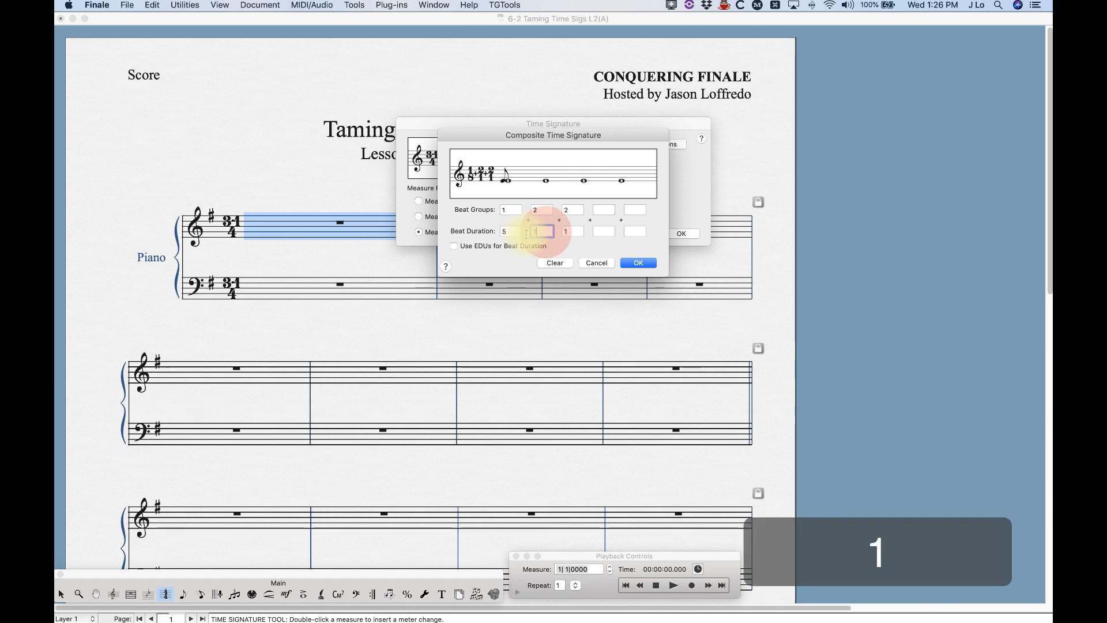
pyautogui.write('4')
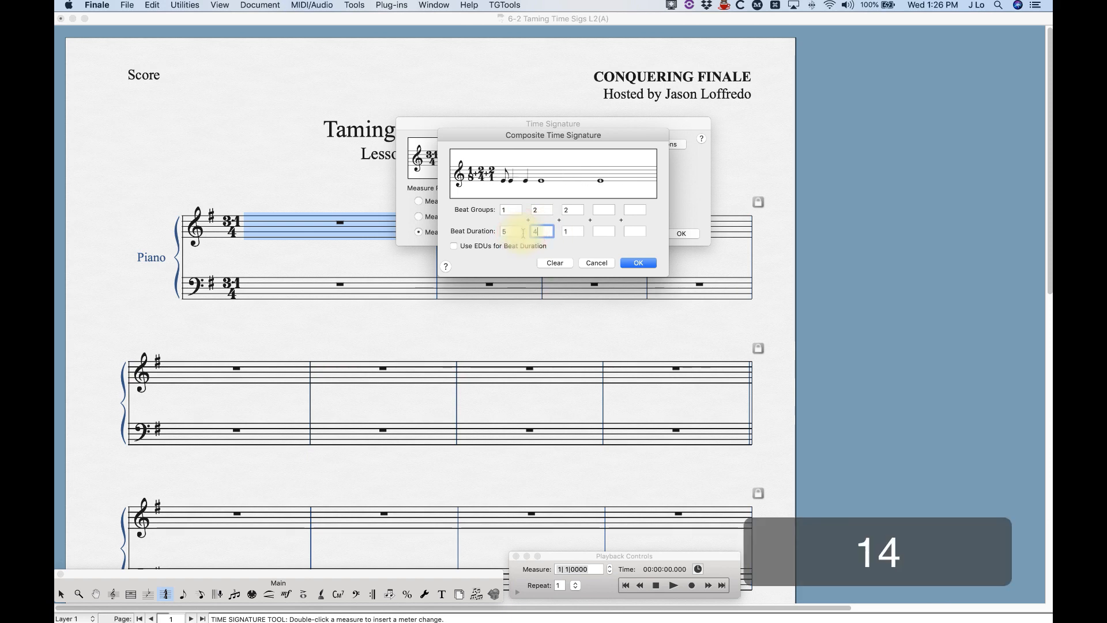
pyautogui.click(454, 246)
# Clear the composite definition and apply a 4/4 meter from measure 1 through the end of the piece
pyautogui.click(555, 263)
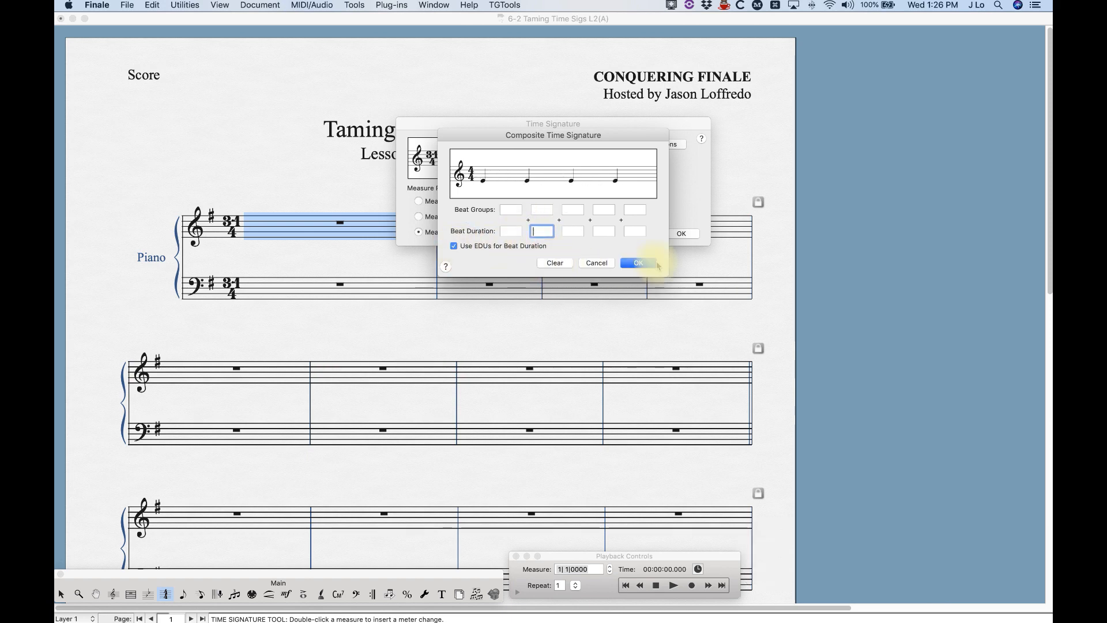
pyautogui.click(647, 264)
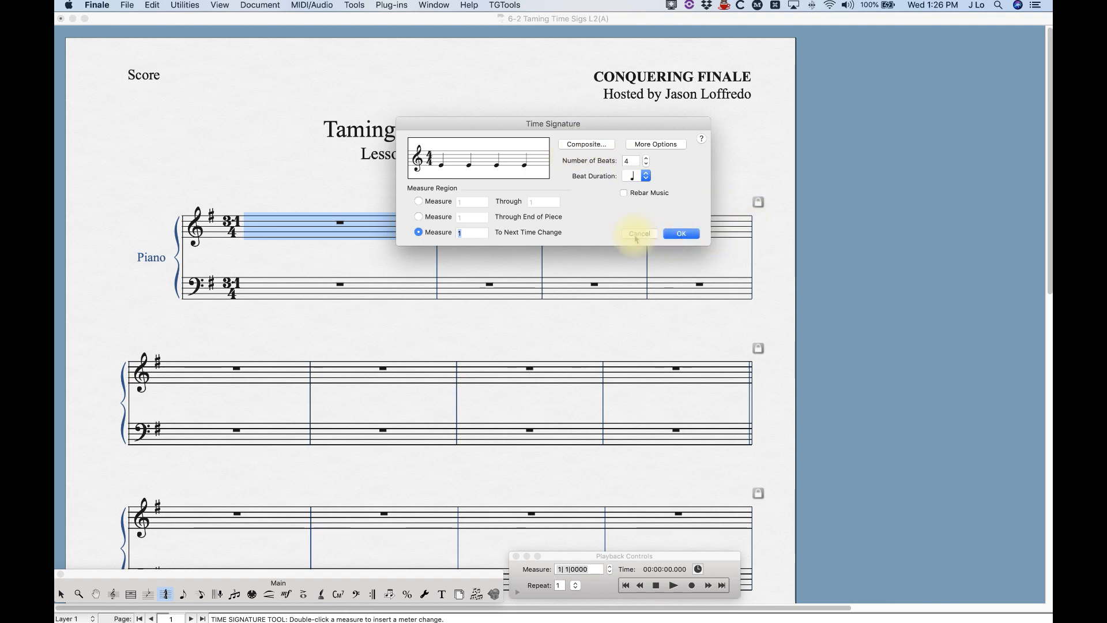
pyautogui.click(419, 216)
pyautogui.click(680, 233)
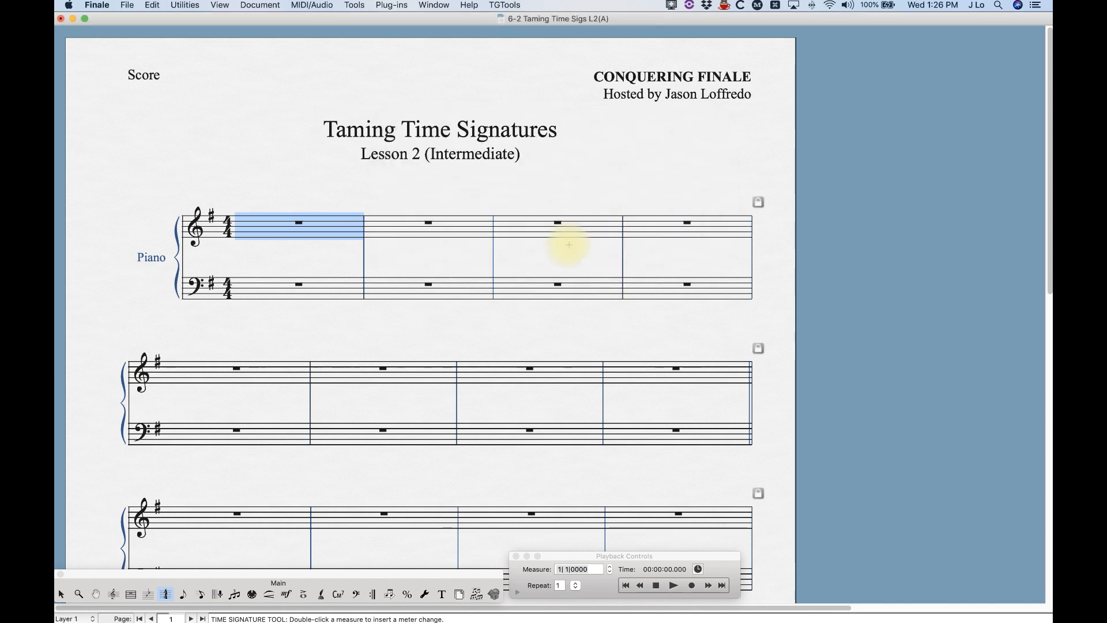
pyautogui.click(255, 196)
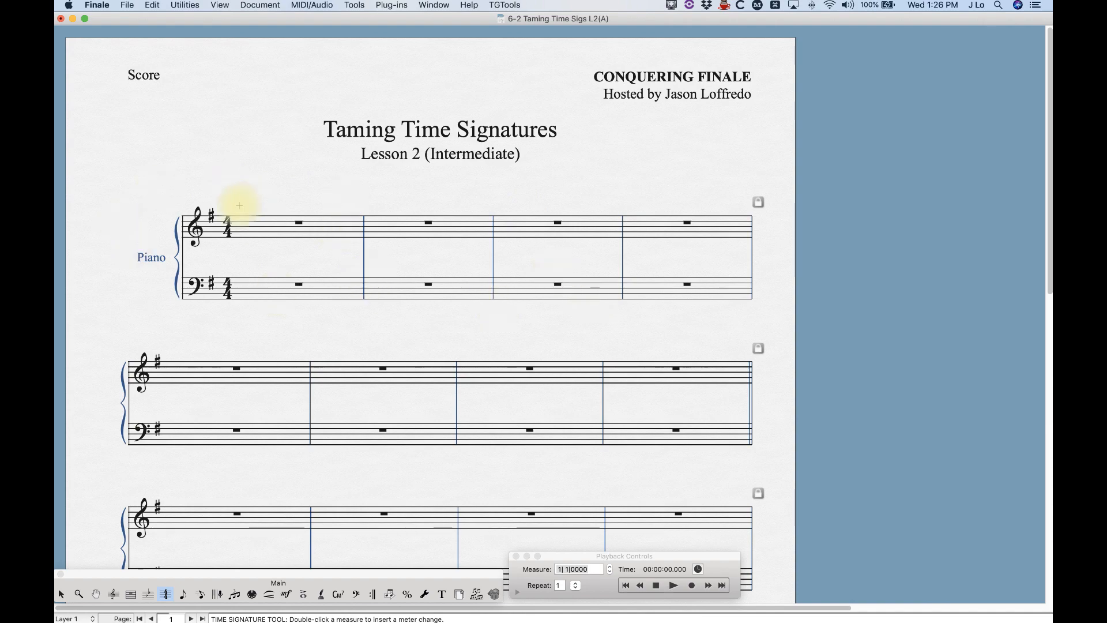
# Give measure 4 a meter of 25 sixteenth-note beats up to the next time change, using a separate 4/4 time signature for display
pyautogui.doubleClick(660, 226)
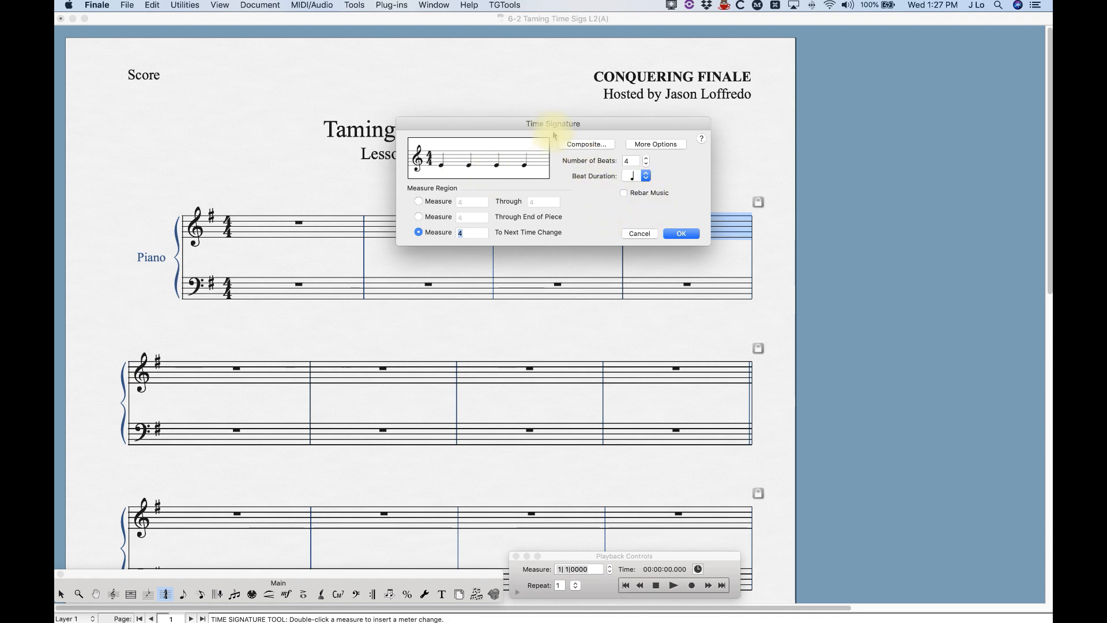
pyautogui.doubleClick(633, 161)
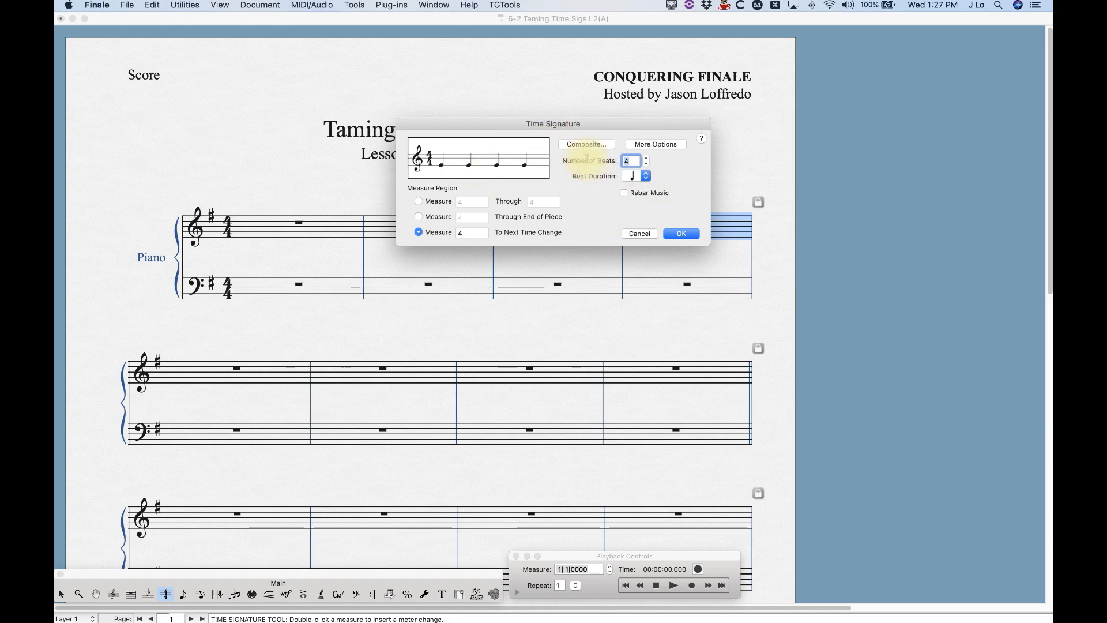
pyautogui.write('25')
pyautogui.click(640, 176)
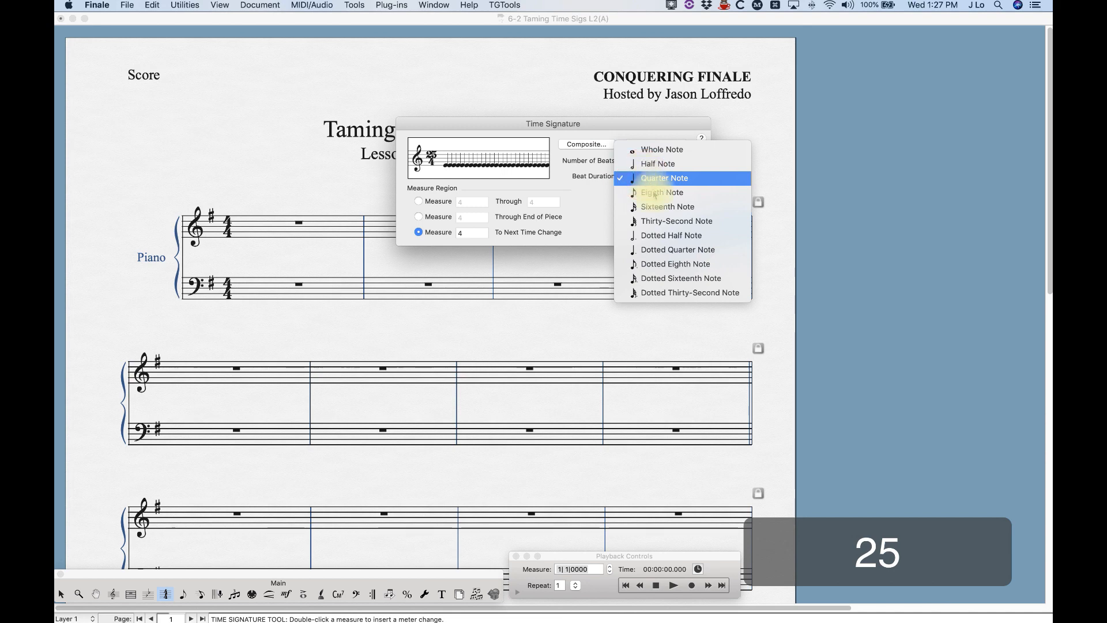
pyautogui.click(660, 209)
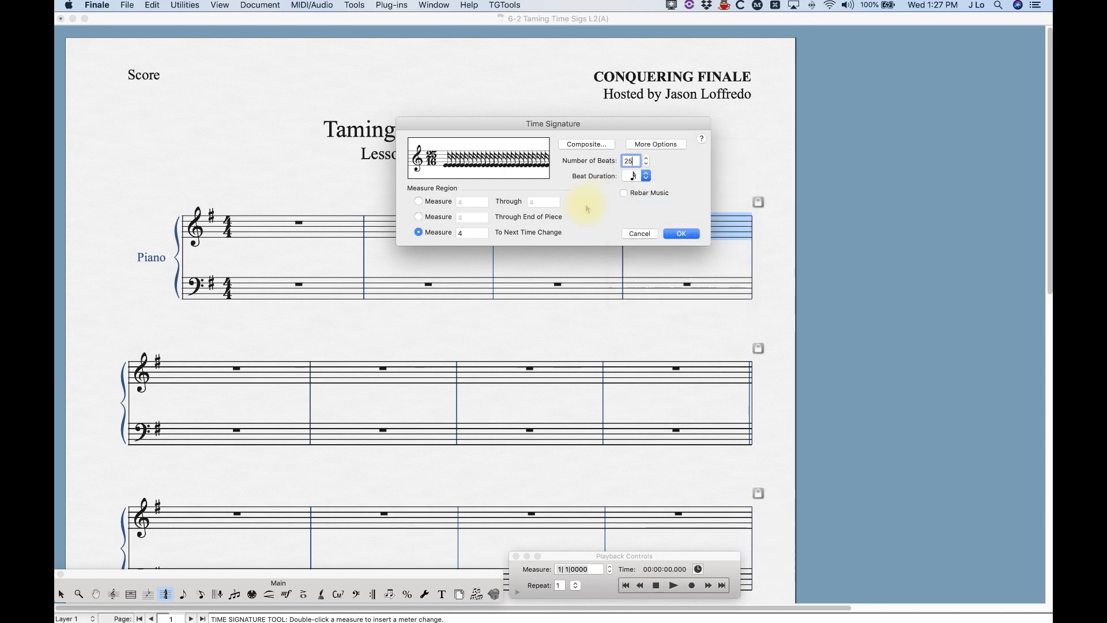
pyautogui.click(646, 145)
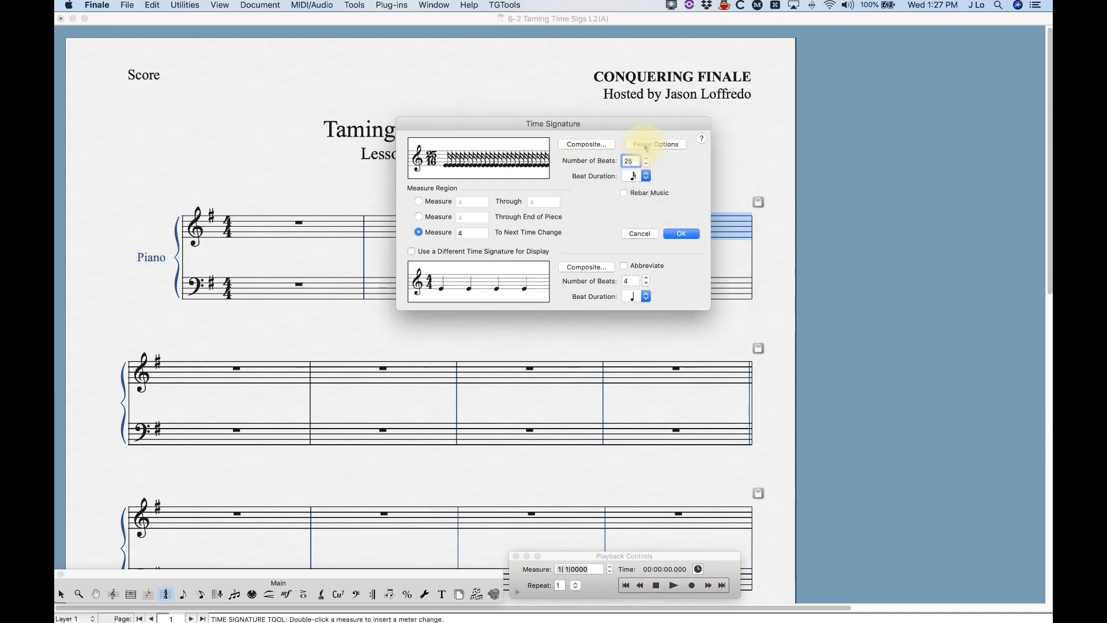
pyautogui.click(412, 252)
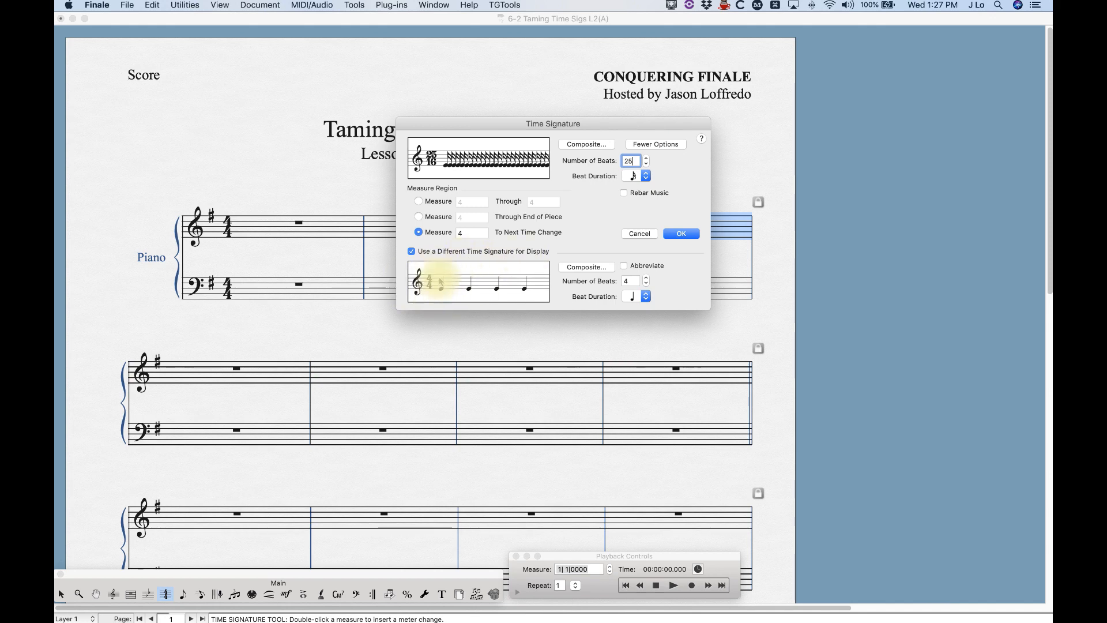
pyautogui.moveTo(506, 128)
pyautogui.mouseDown()
pyautogui.moveTo(658, 330)
pyautogui.moveTo(669, 309)
pyautogui.moveTo(500, 232)
pyautogui.mouseUp()
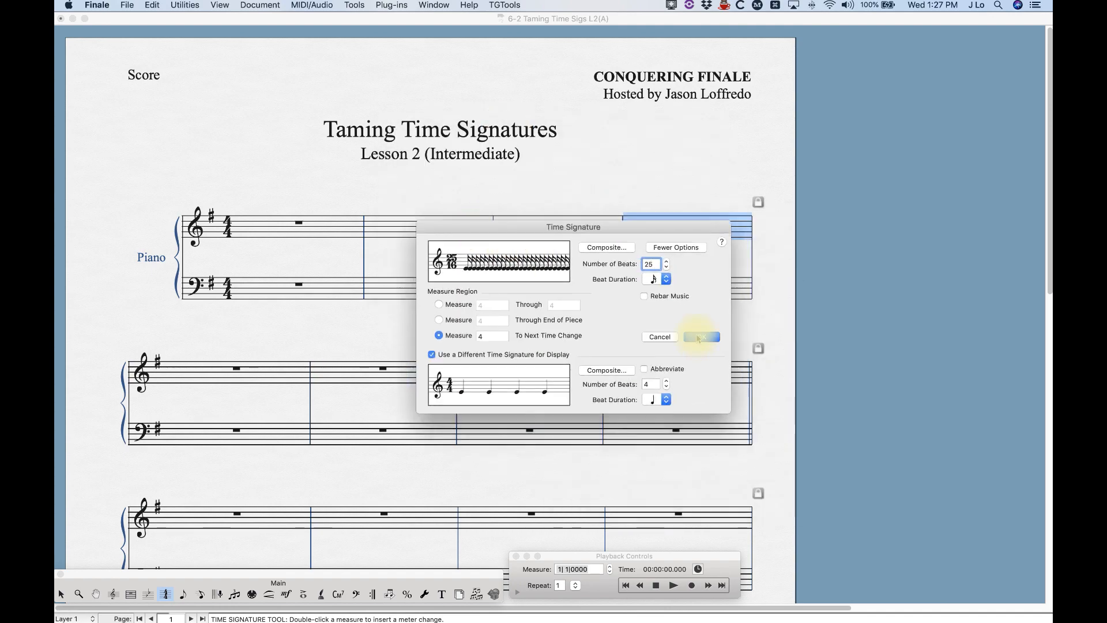
pyautogui.click(716, 340)
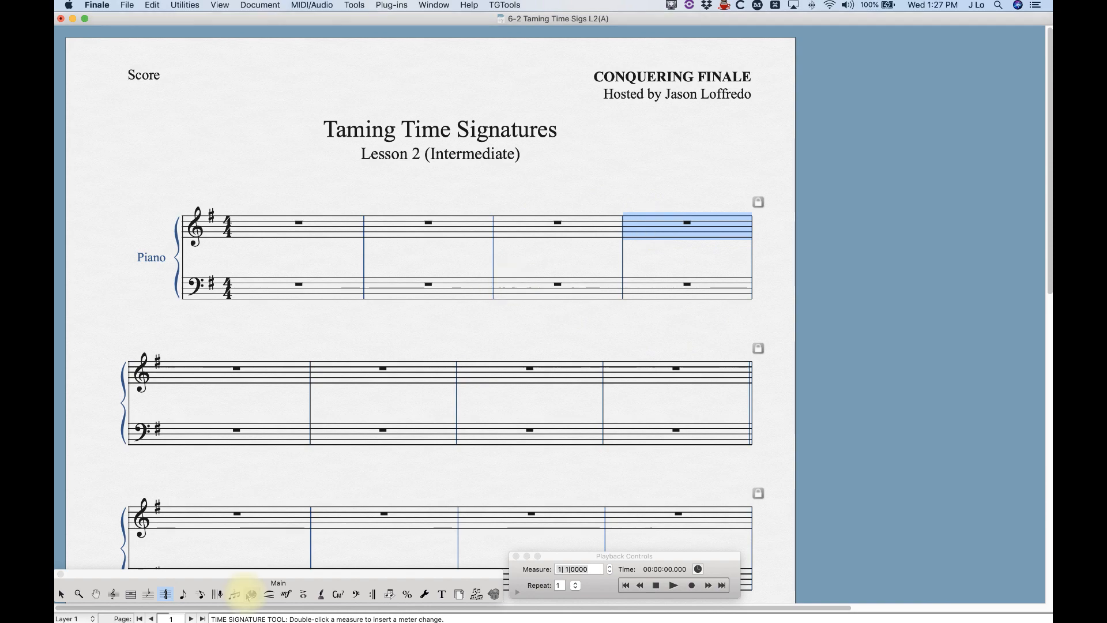
# Fill the treble staff of measure 4 with a run of sixteenth notes using Speedy Entry, and delete them again
pyautogui.click(202, 594)
pyautogui.click(618, 235)
pyautogui.click(631, 232)
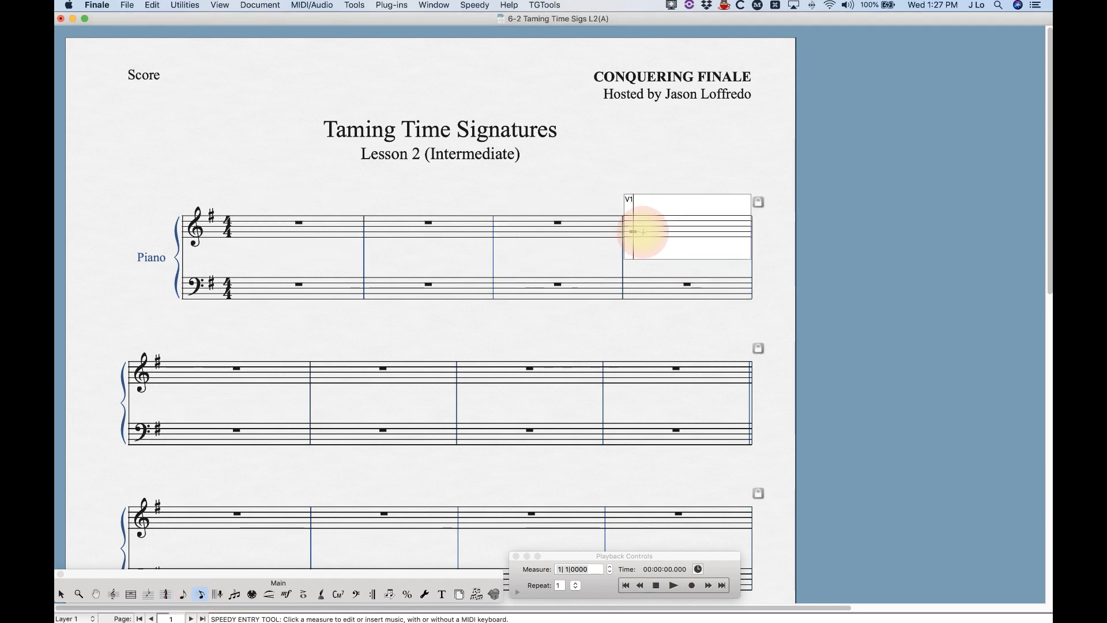
pyautogui.hotkey('shift', '3')
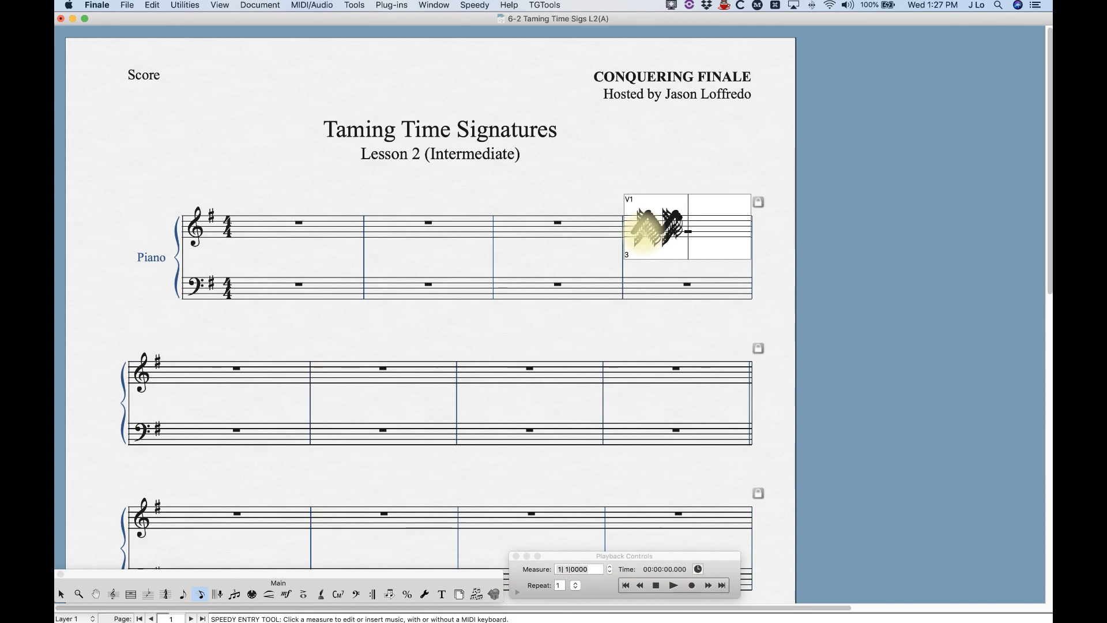
pyautogui.click(390, 184)
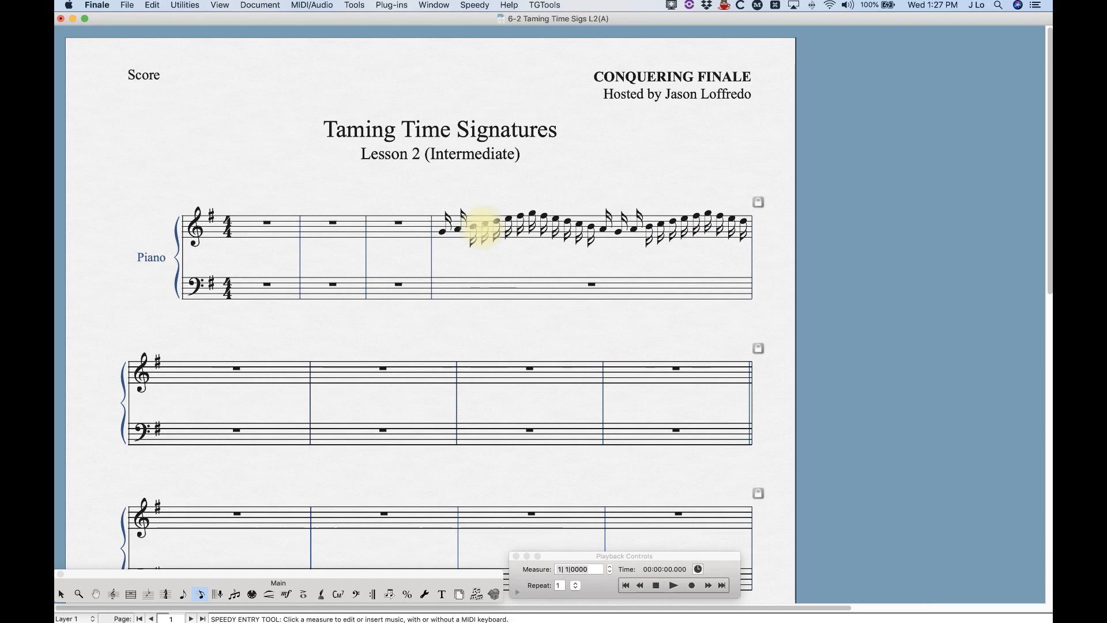
pyautogui.press('Escape')
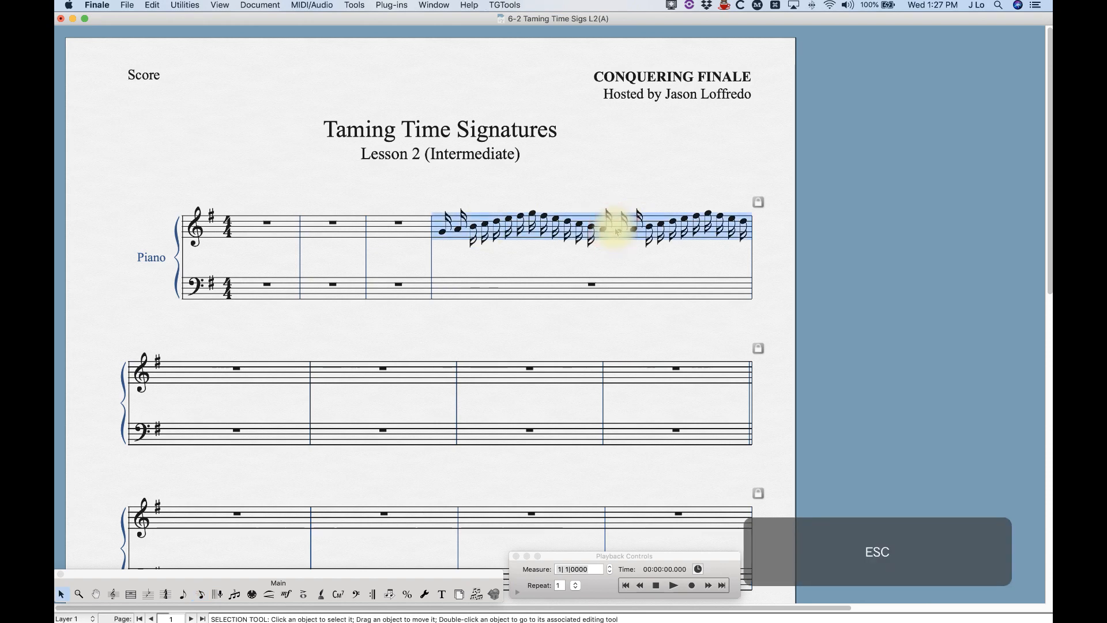
pyautogui.press('BackSpace')
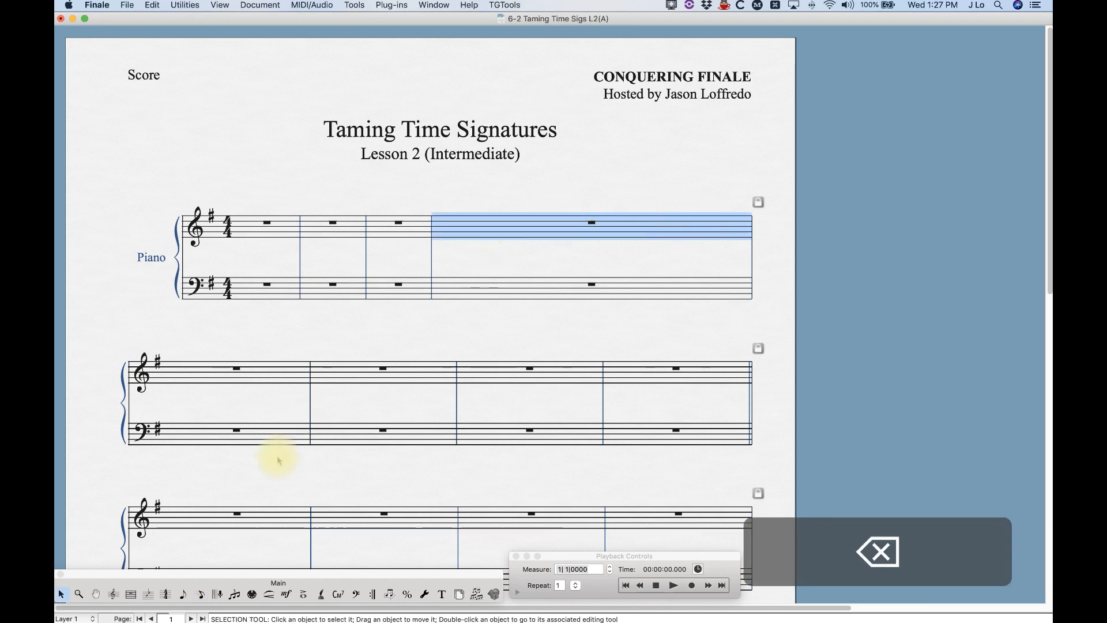
# Redefine the meter of measure 4 as a composite with beat groups 10+8+7 over a beat duration of 16
pyautogui.click(166, 594)
pyautogui.doubleClick(558, 218)
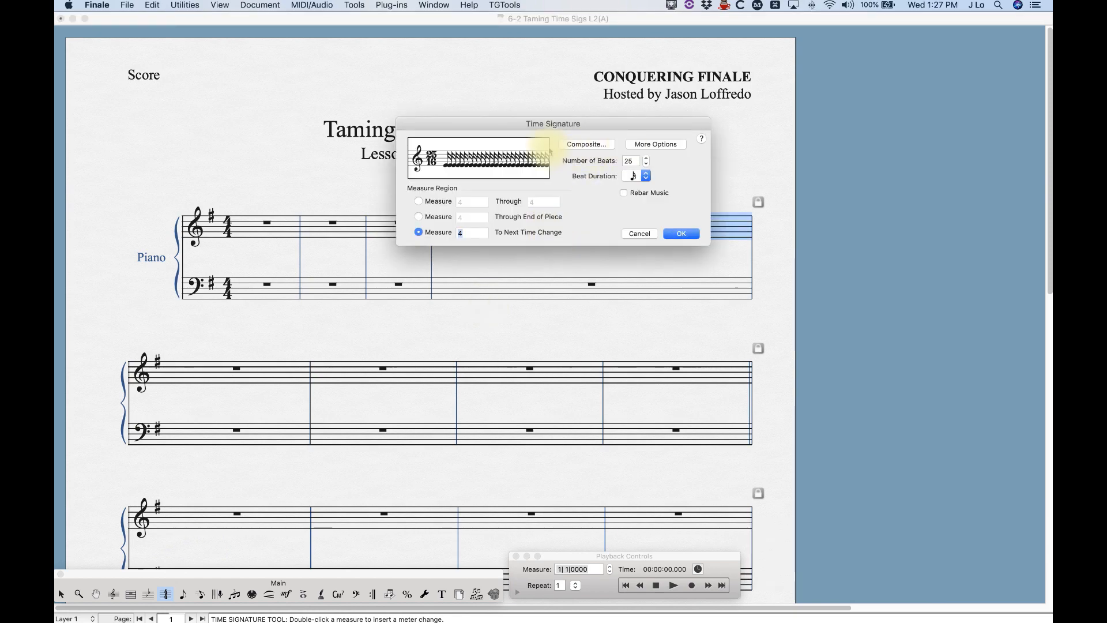
pyautogui.click(587, 145)
pyautogui.moveTo(583, 141); pyautogui.dragTo(579, 251)
pyautogui.click(501, 341)
pyautogui.write('16')
pyautogui.click(507, 320)
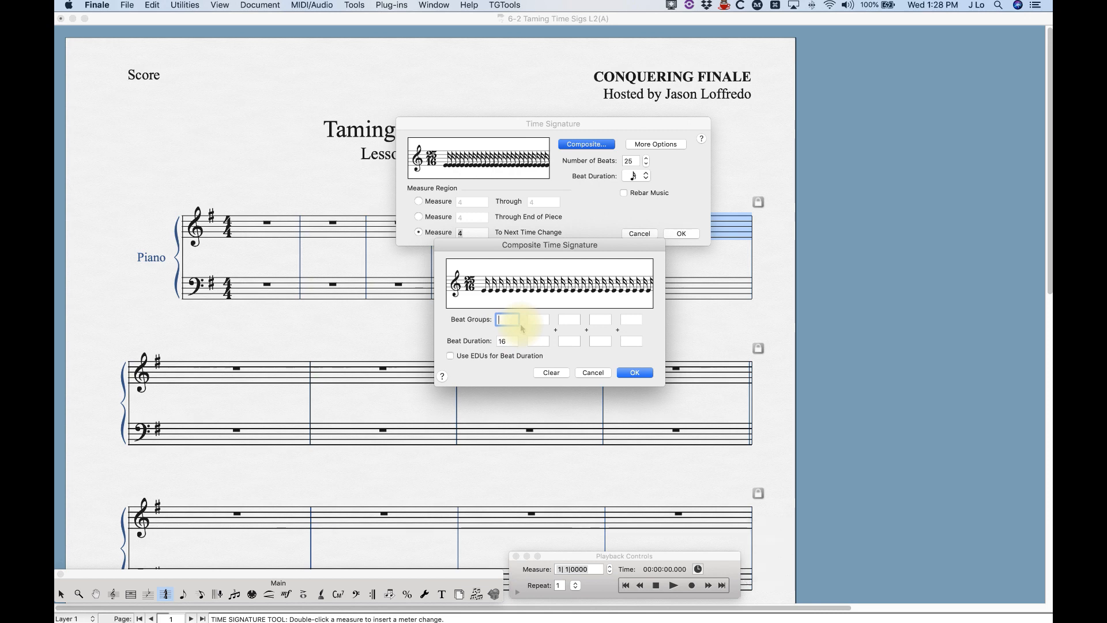
pyautogui.write('10+')
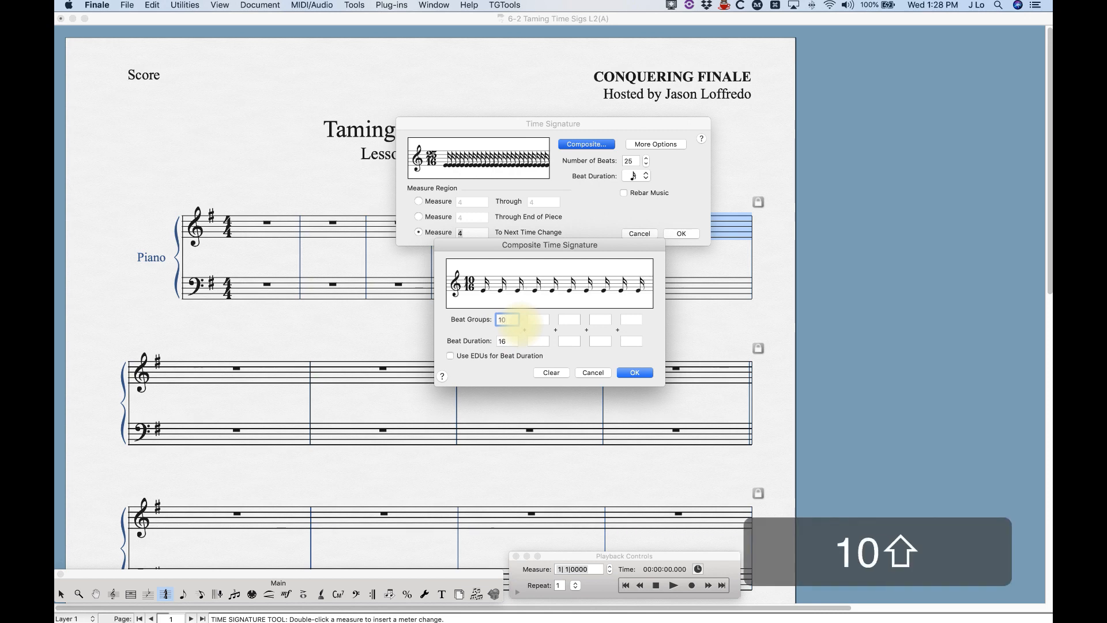
pyautogui.write('8+7')
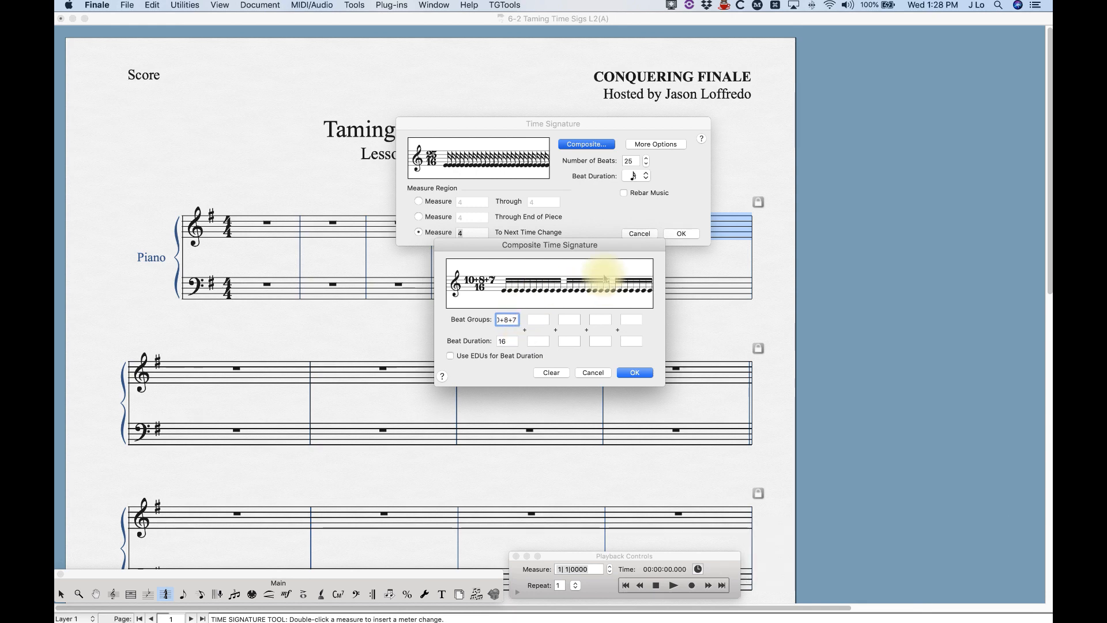
pyautogui.click(635, 373)
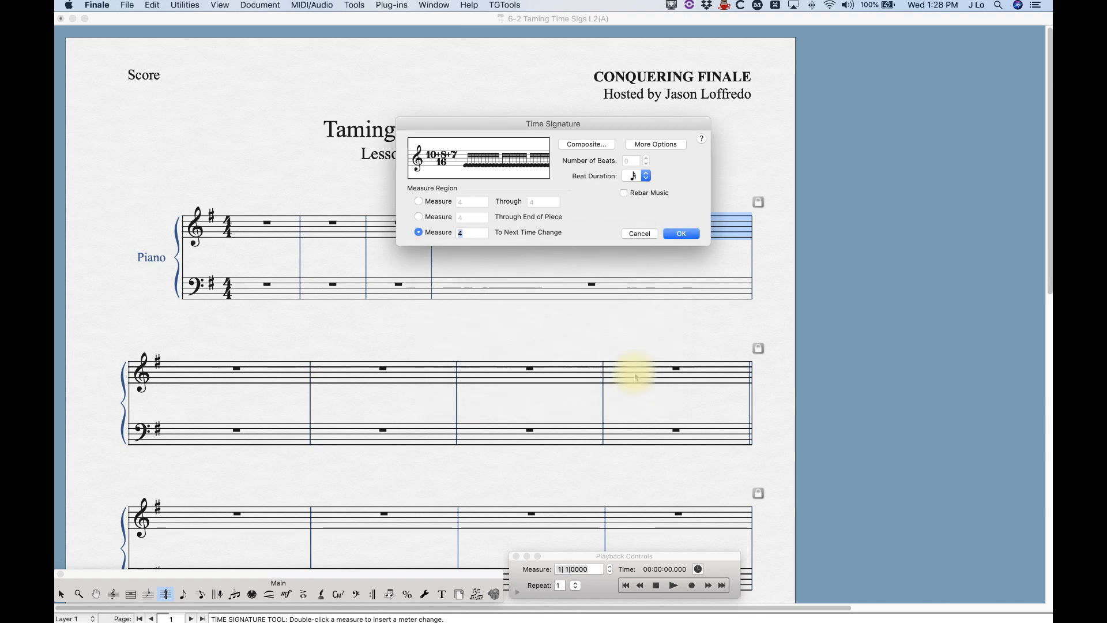
# Keep the separate 4/4 display signature for measure 4 and apply the composite meter
pyautogui.click(660, 145)
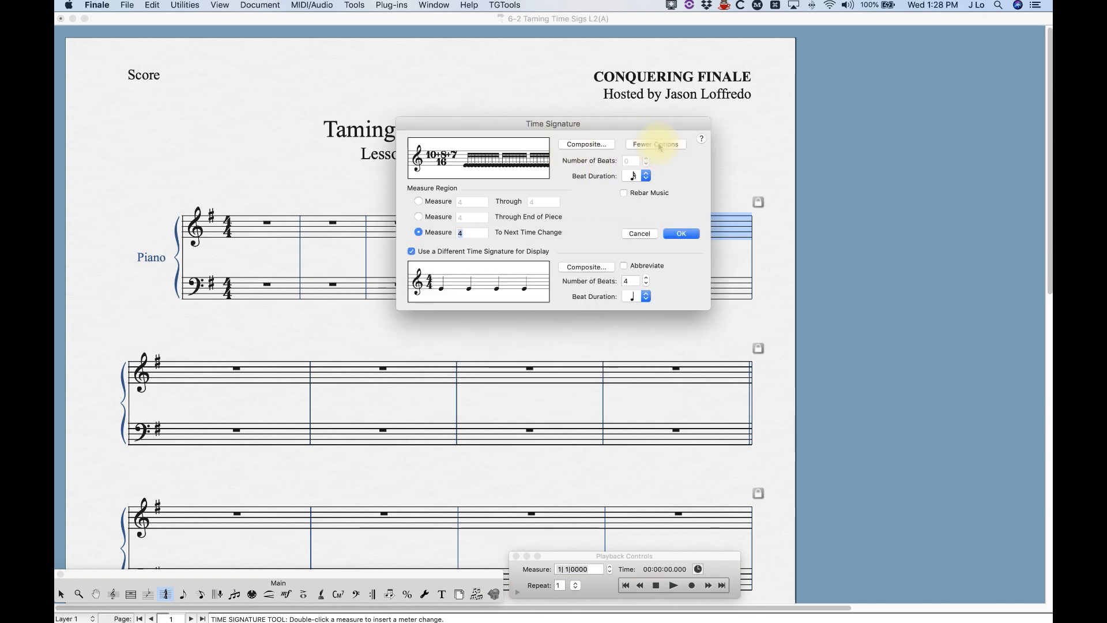
pyautogui.click(411, 252)
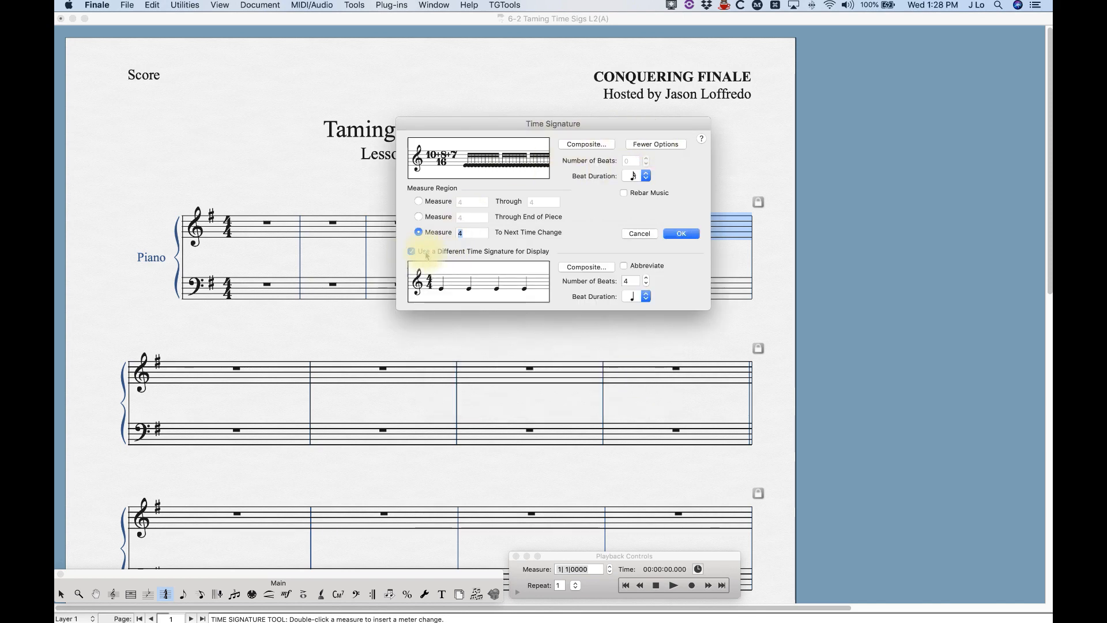
pyautogui.click(682, 235)
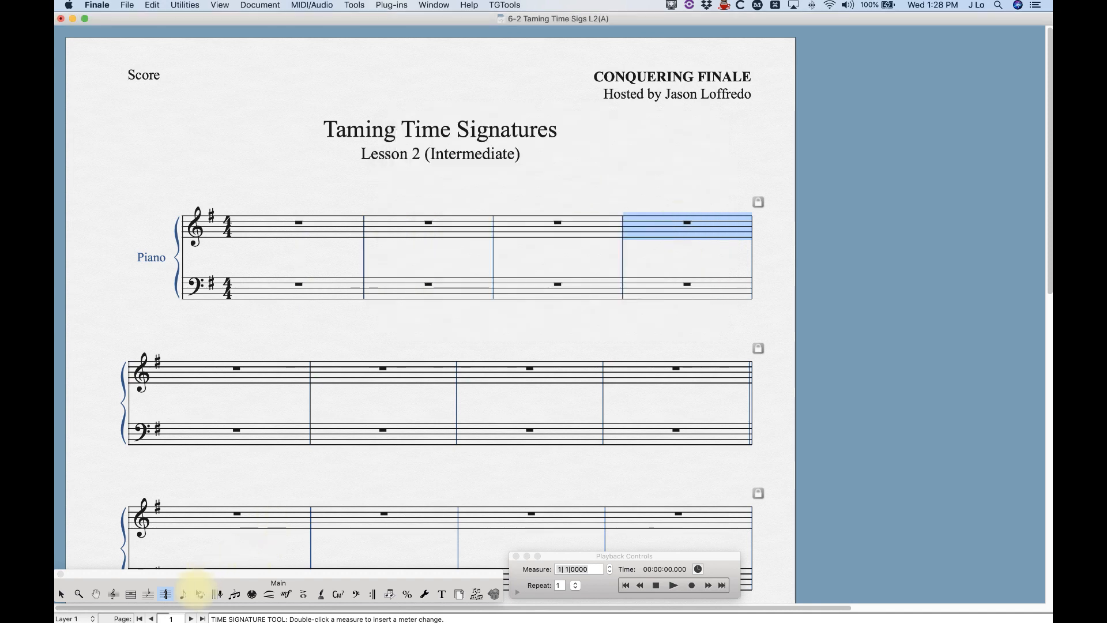
# Enter a rising and falling run of sixteenth notes filling the treble staff of measure 4 with Speedy Entry
pyautogui.click(202, 595)
pyautogui.click(639, 233)
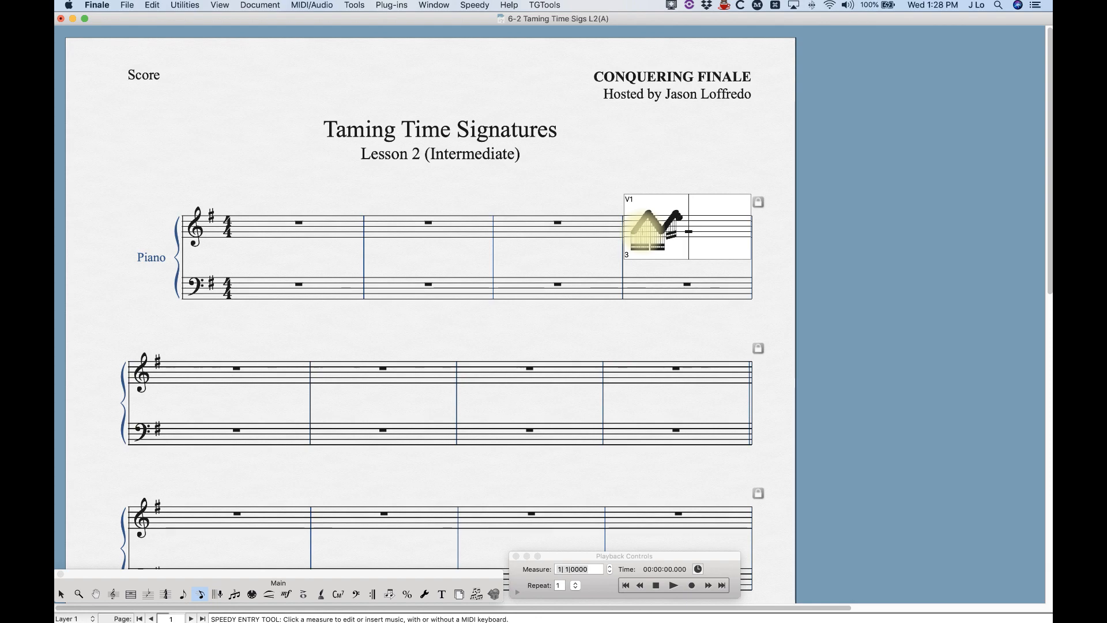
pyautogui.press('Right')
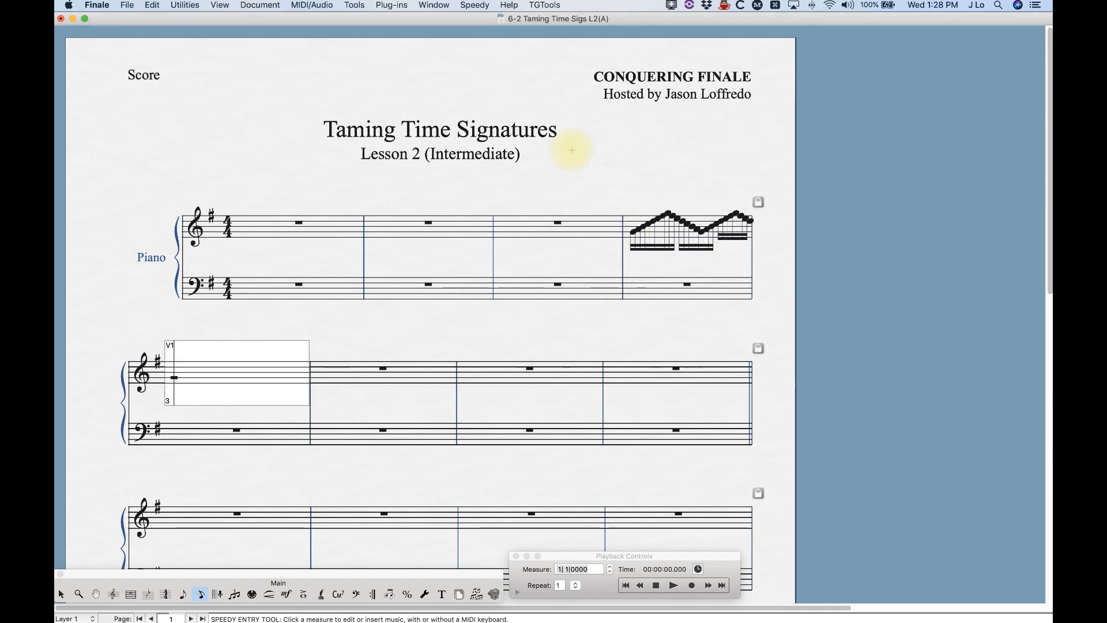
pyautogui.press('Escape')
pyautogui.press('Escape')
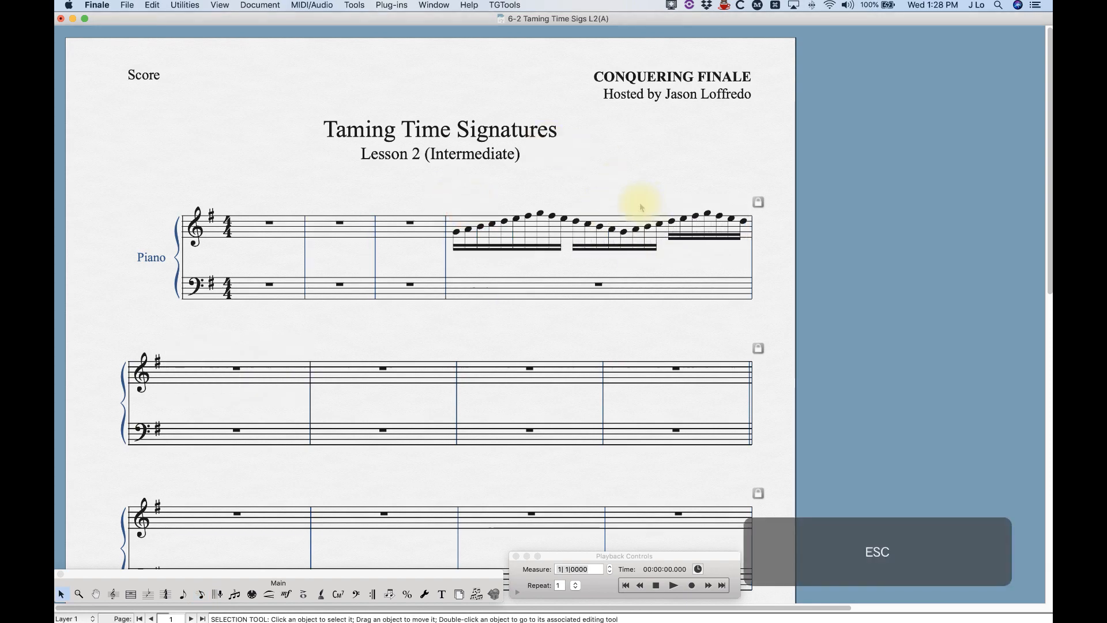